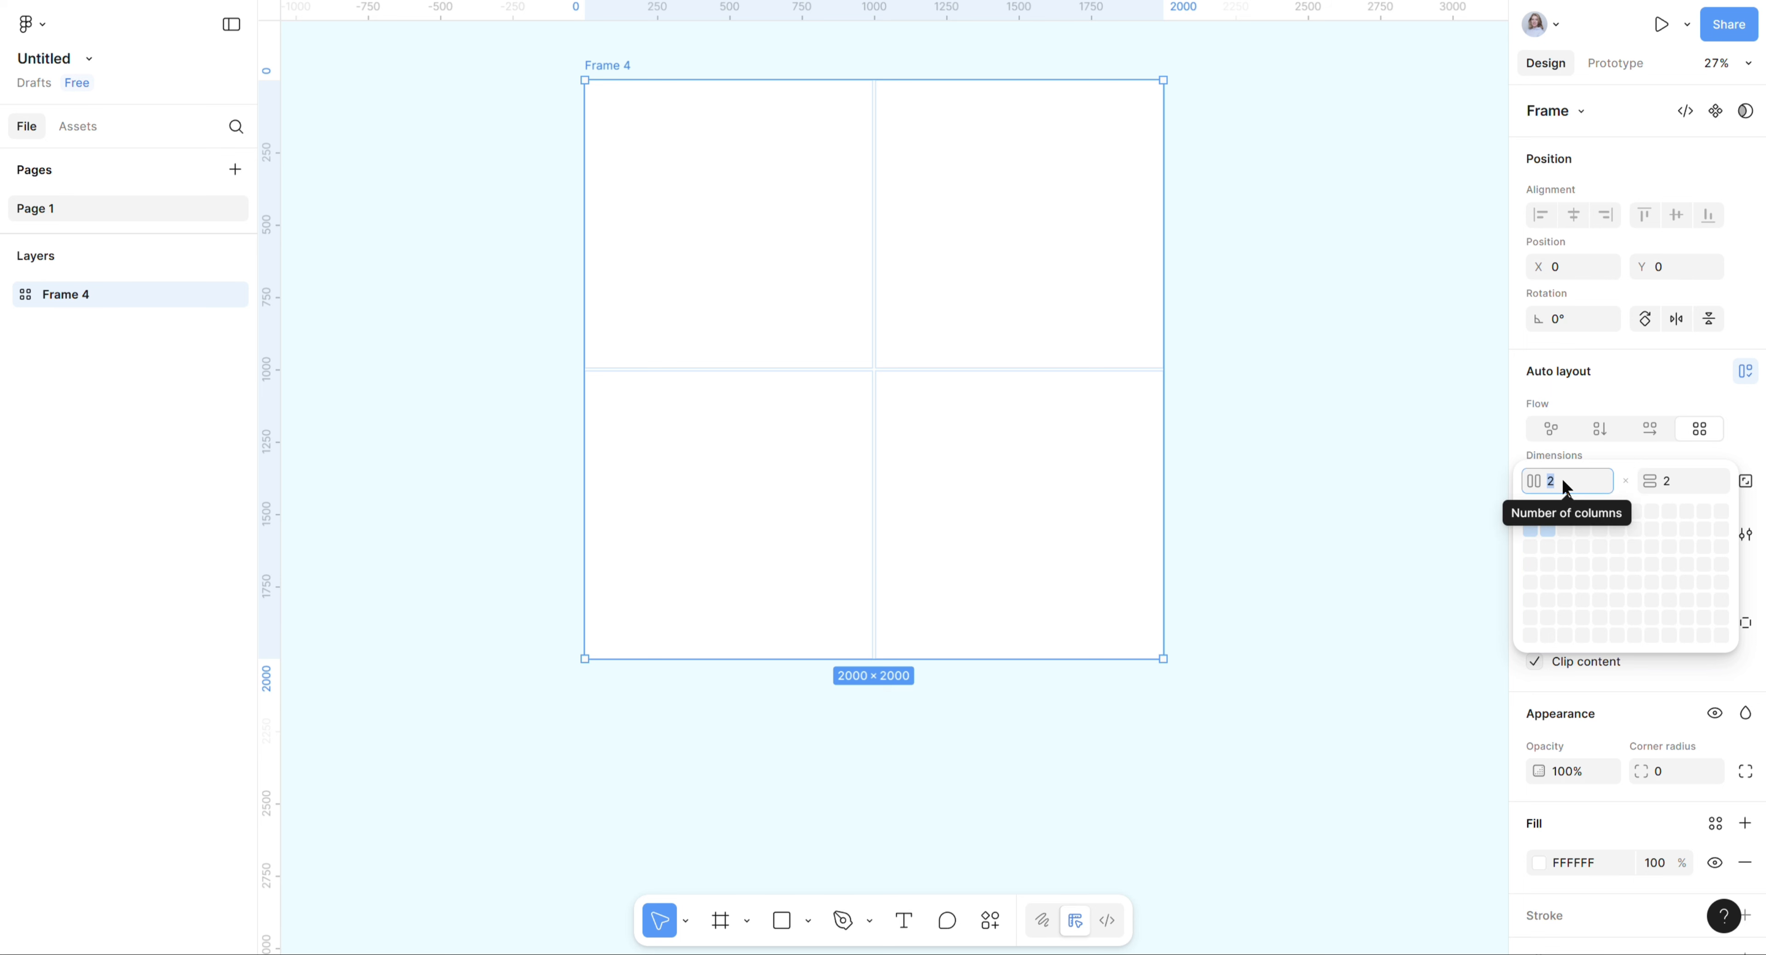
Set the frame's auto layout grid to 13 columns and 13 rows.
text(12)
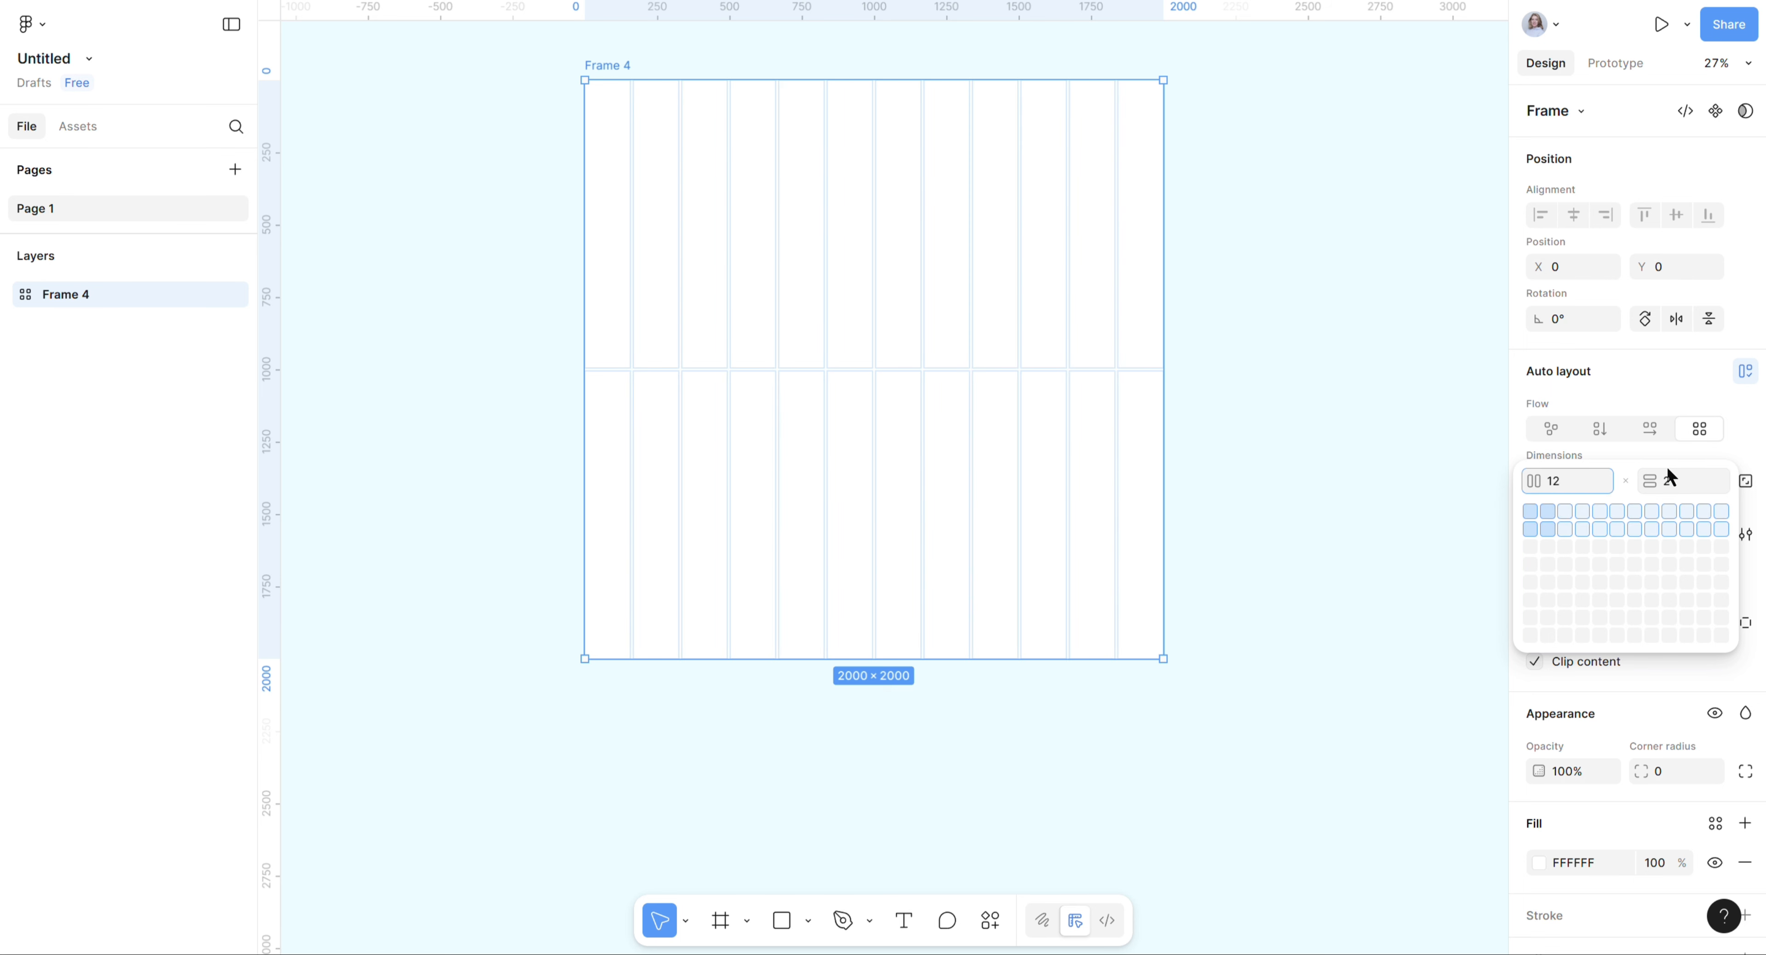
key(Up)
key(Tab)
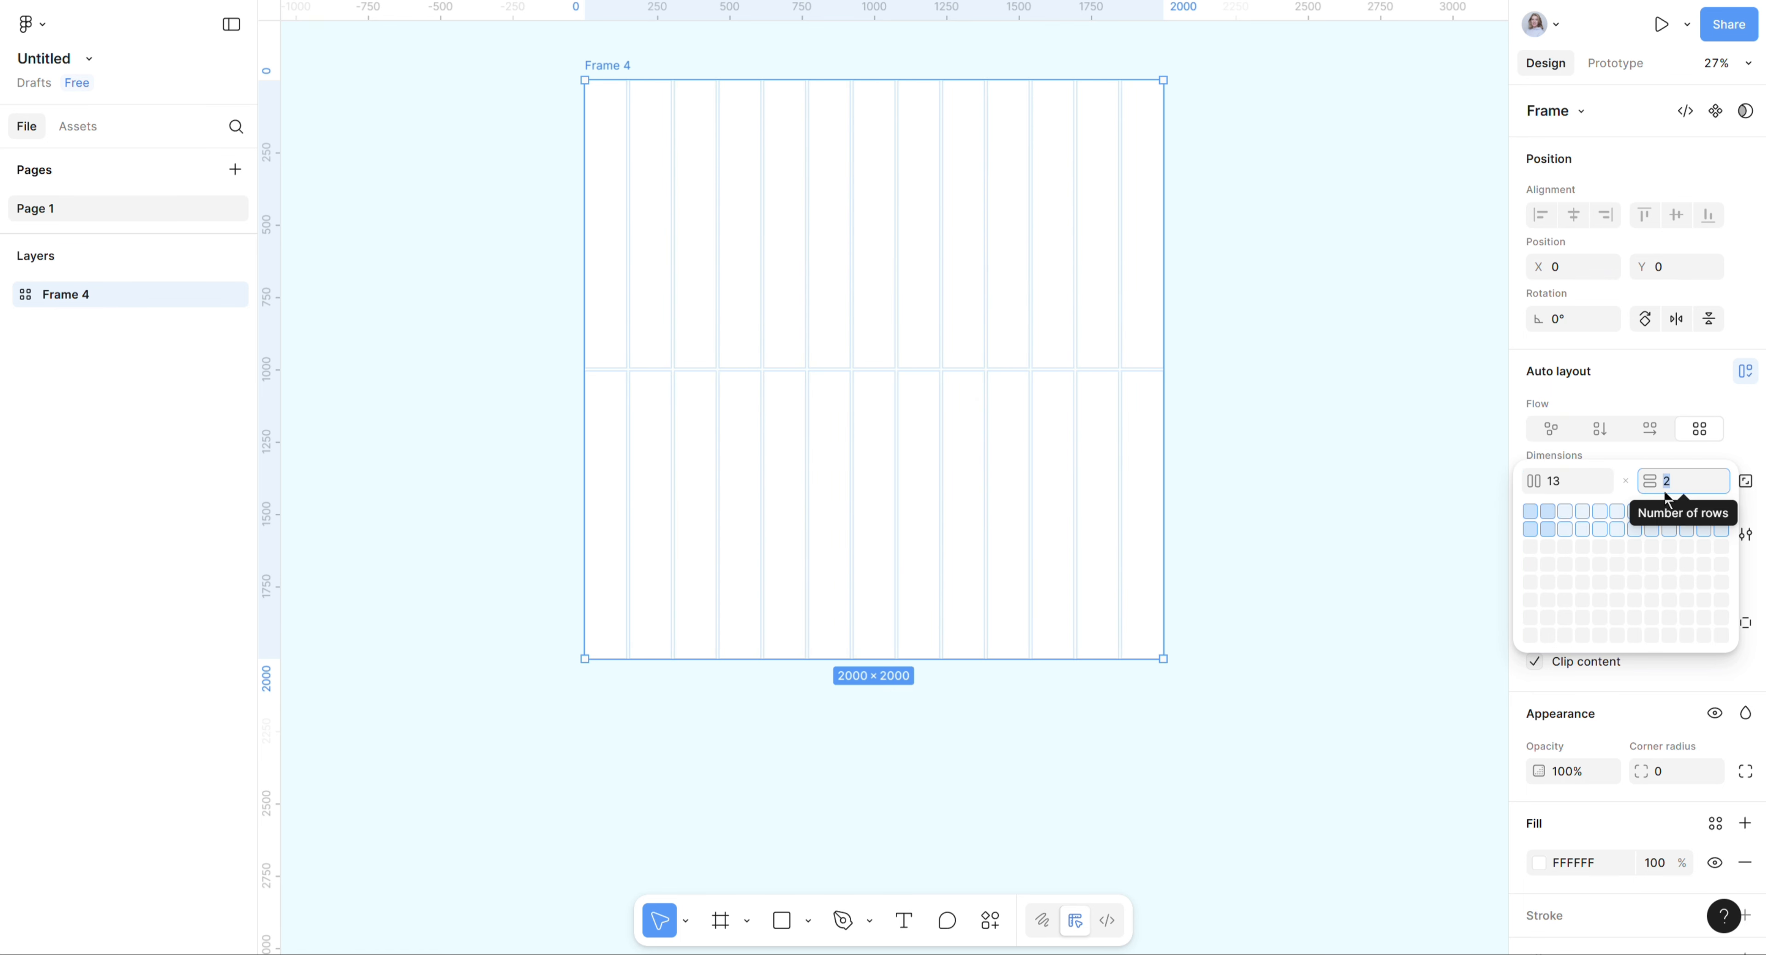
text(13)
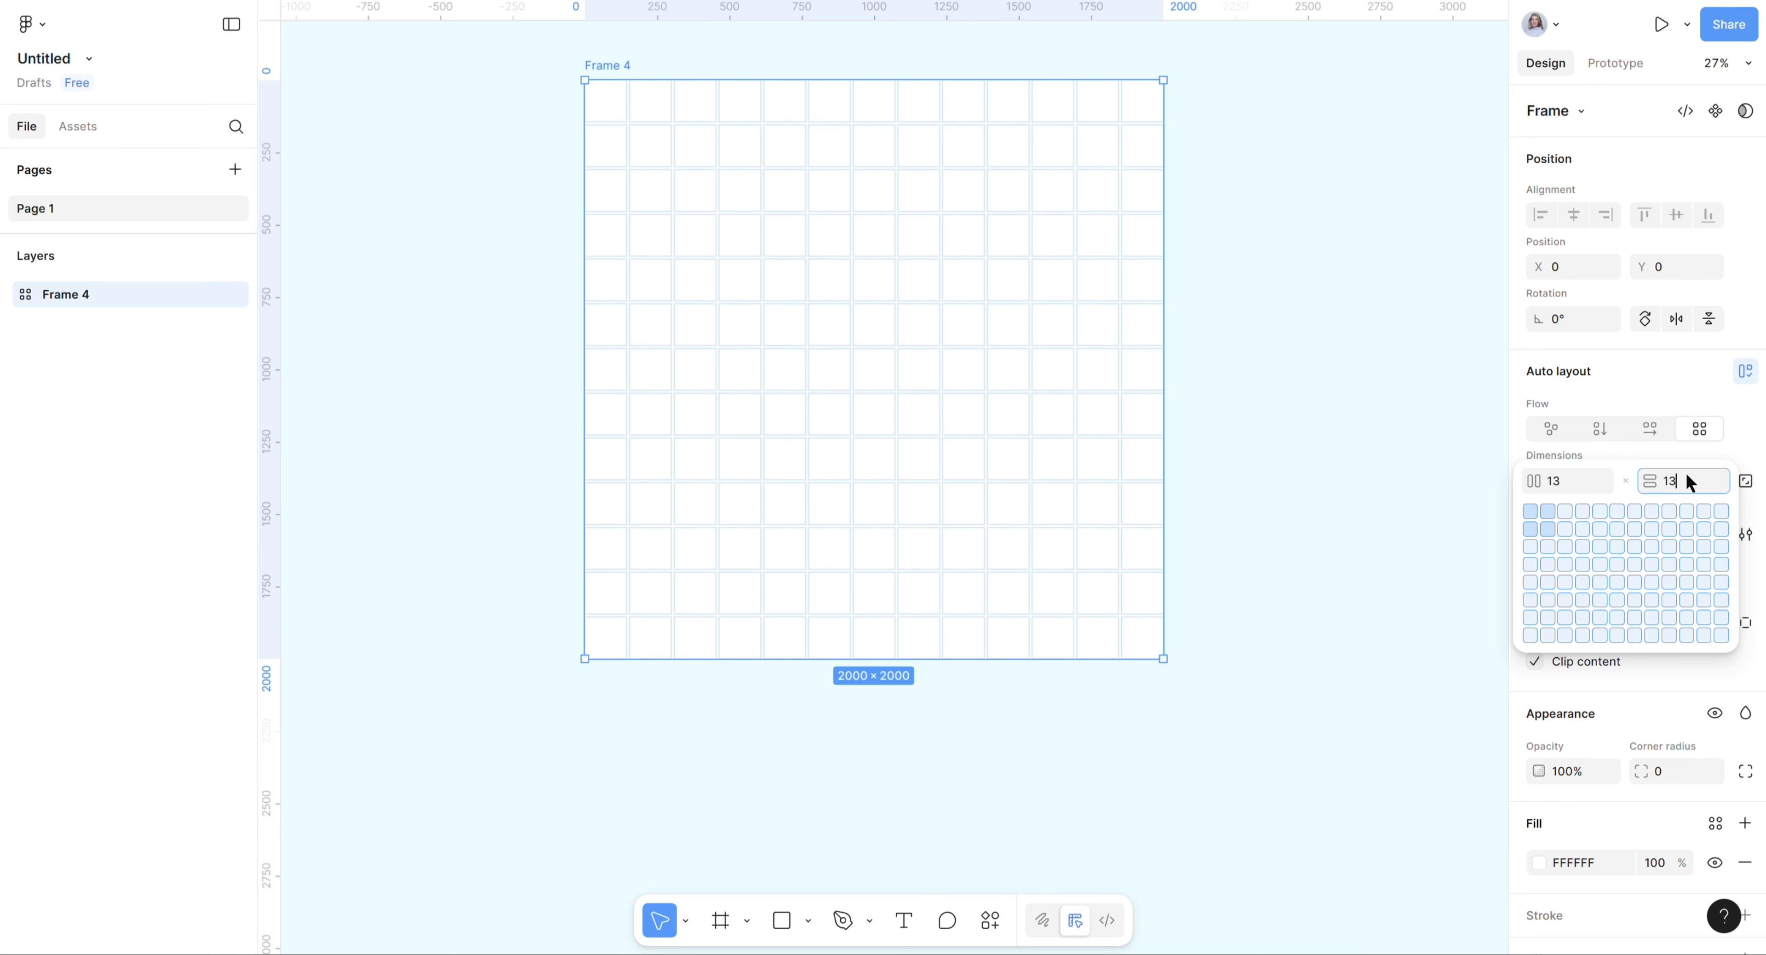
key(Return)
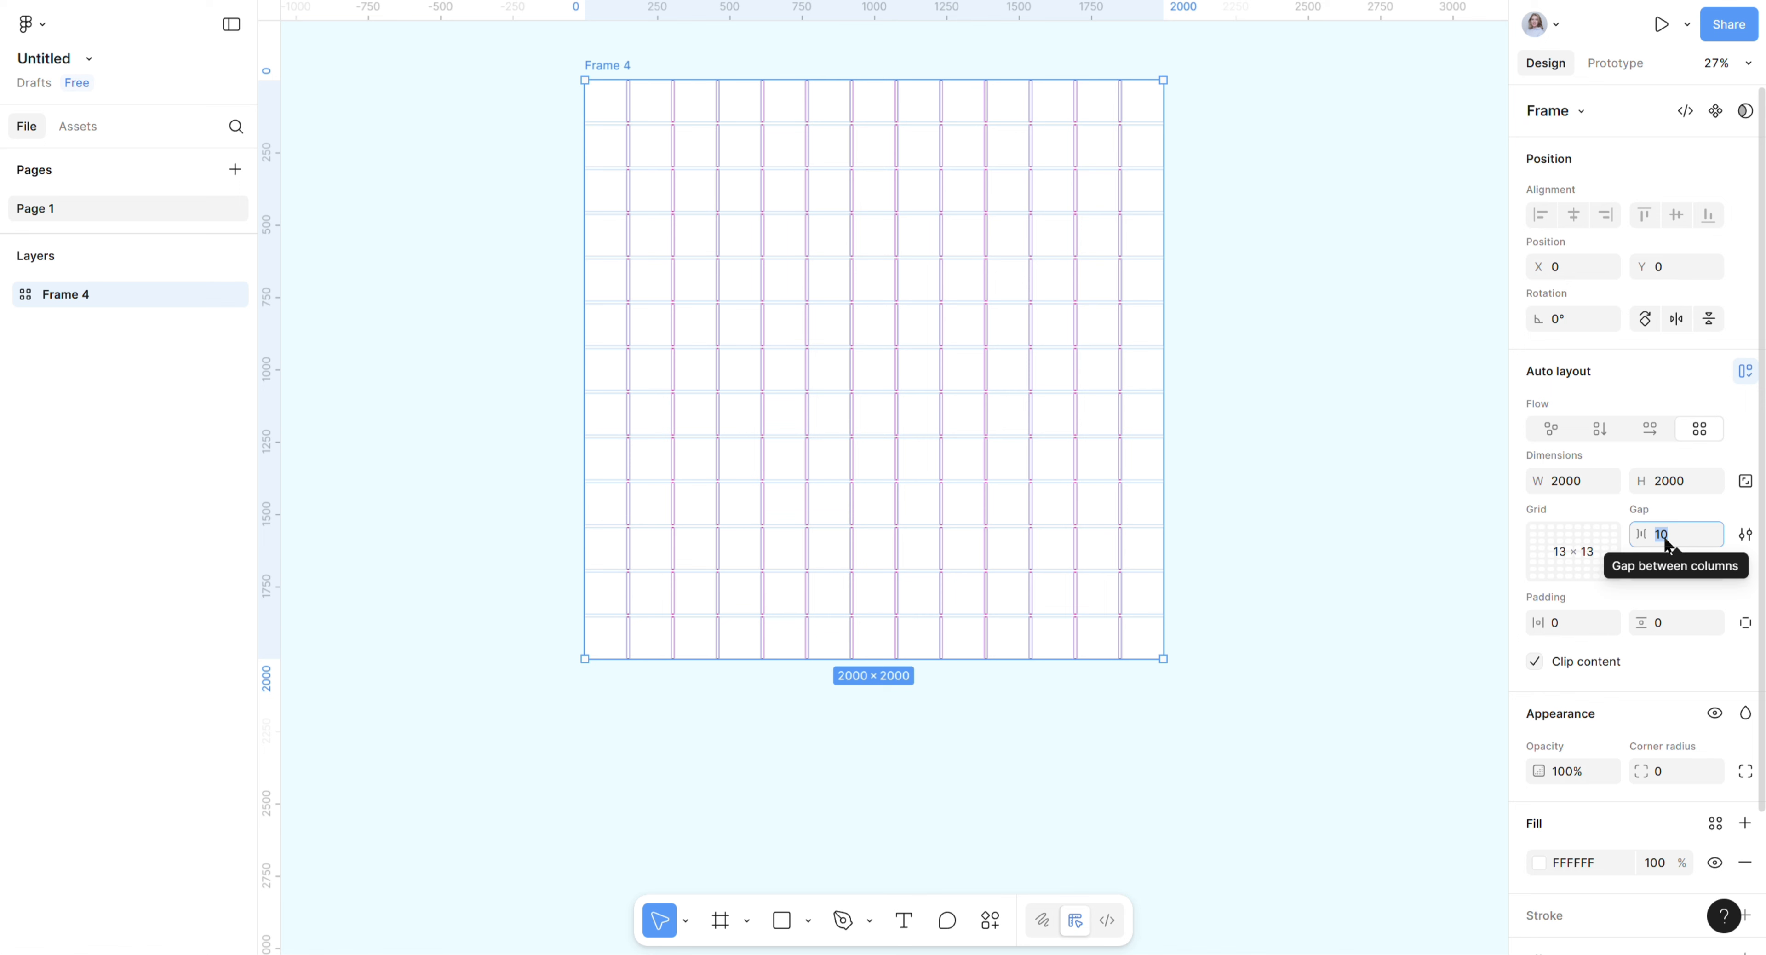
Set both the column gap and the row gap of the grid to 0.
click(1661, 539)
text(0)
click(1670, 577)
text(0)
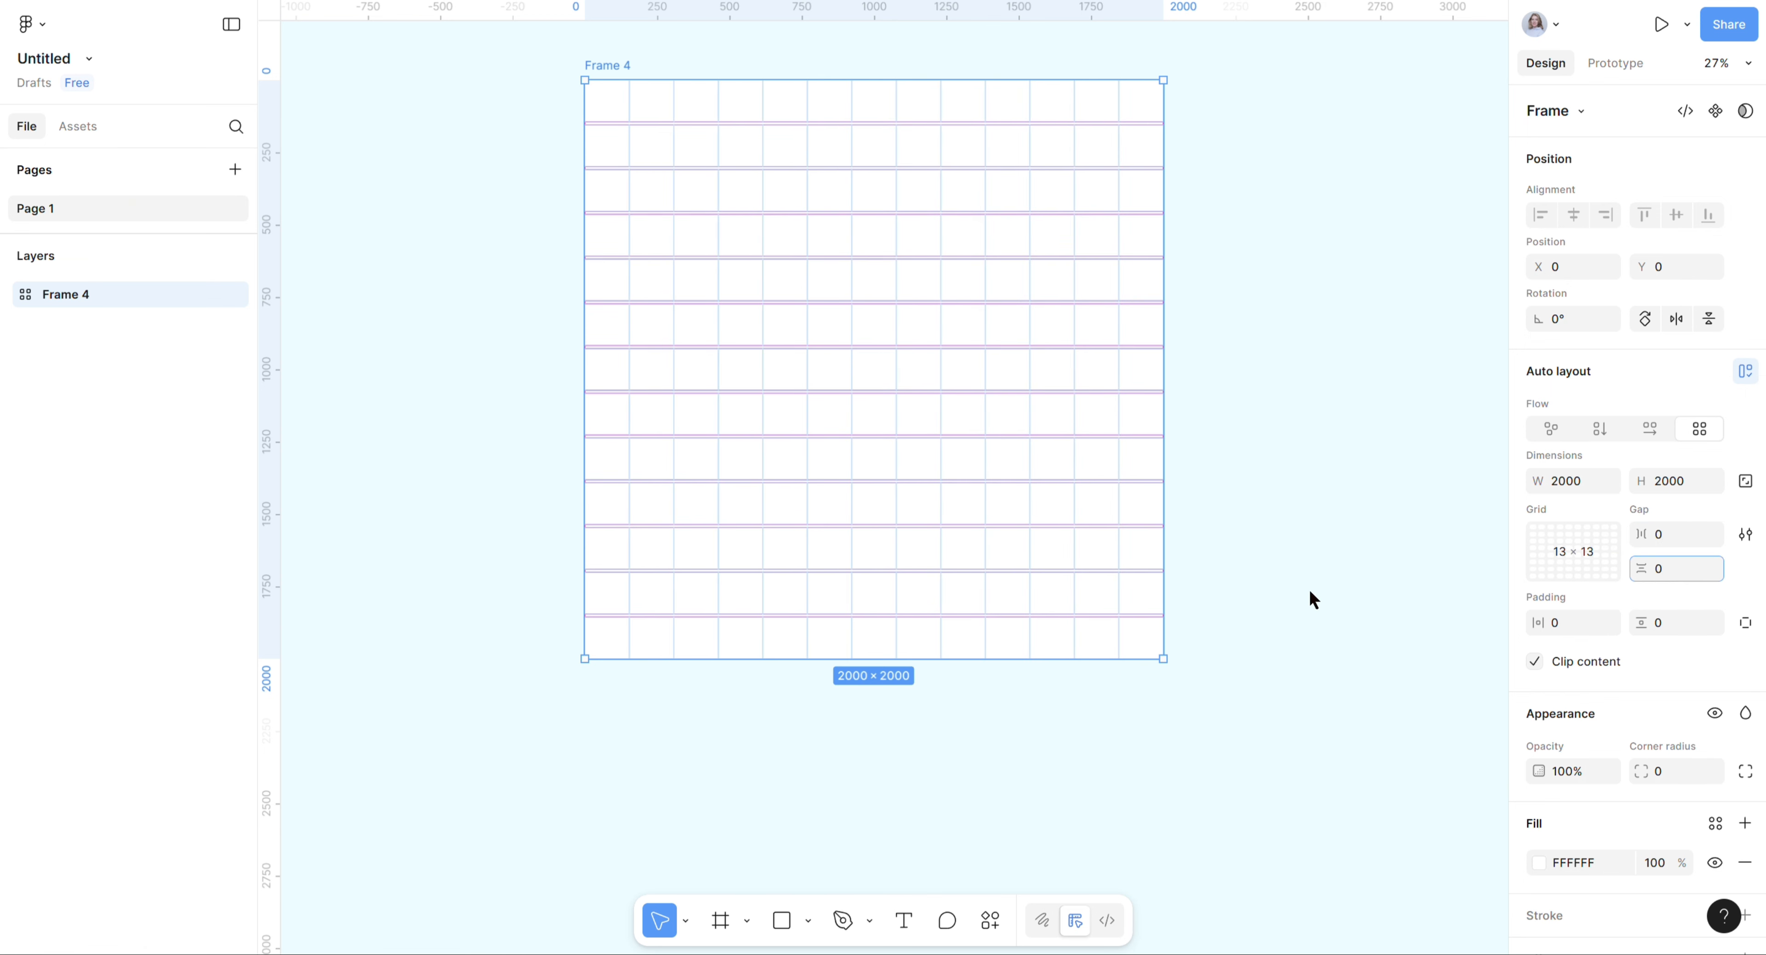
click(1313, 598)
Draw a new frame into the grid's first cell and duplicate it until the first three rows are filled.
click(721, 920)
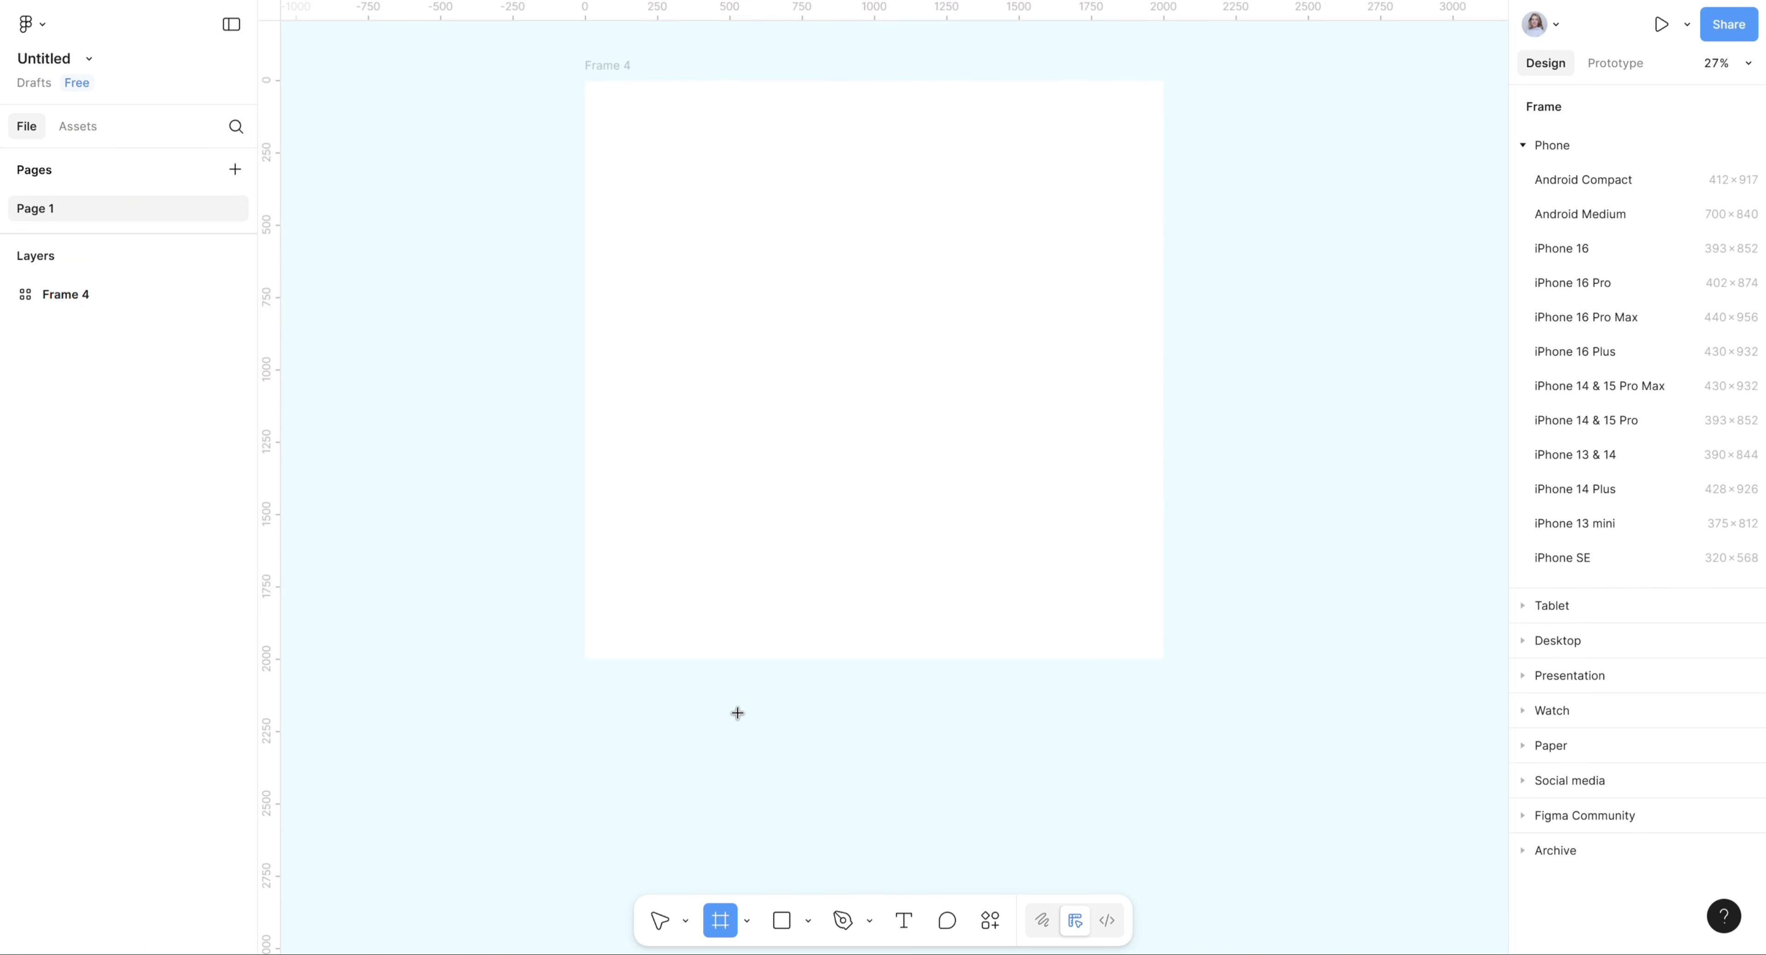
drag(737, 712, 615, 116)
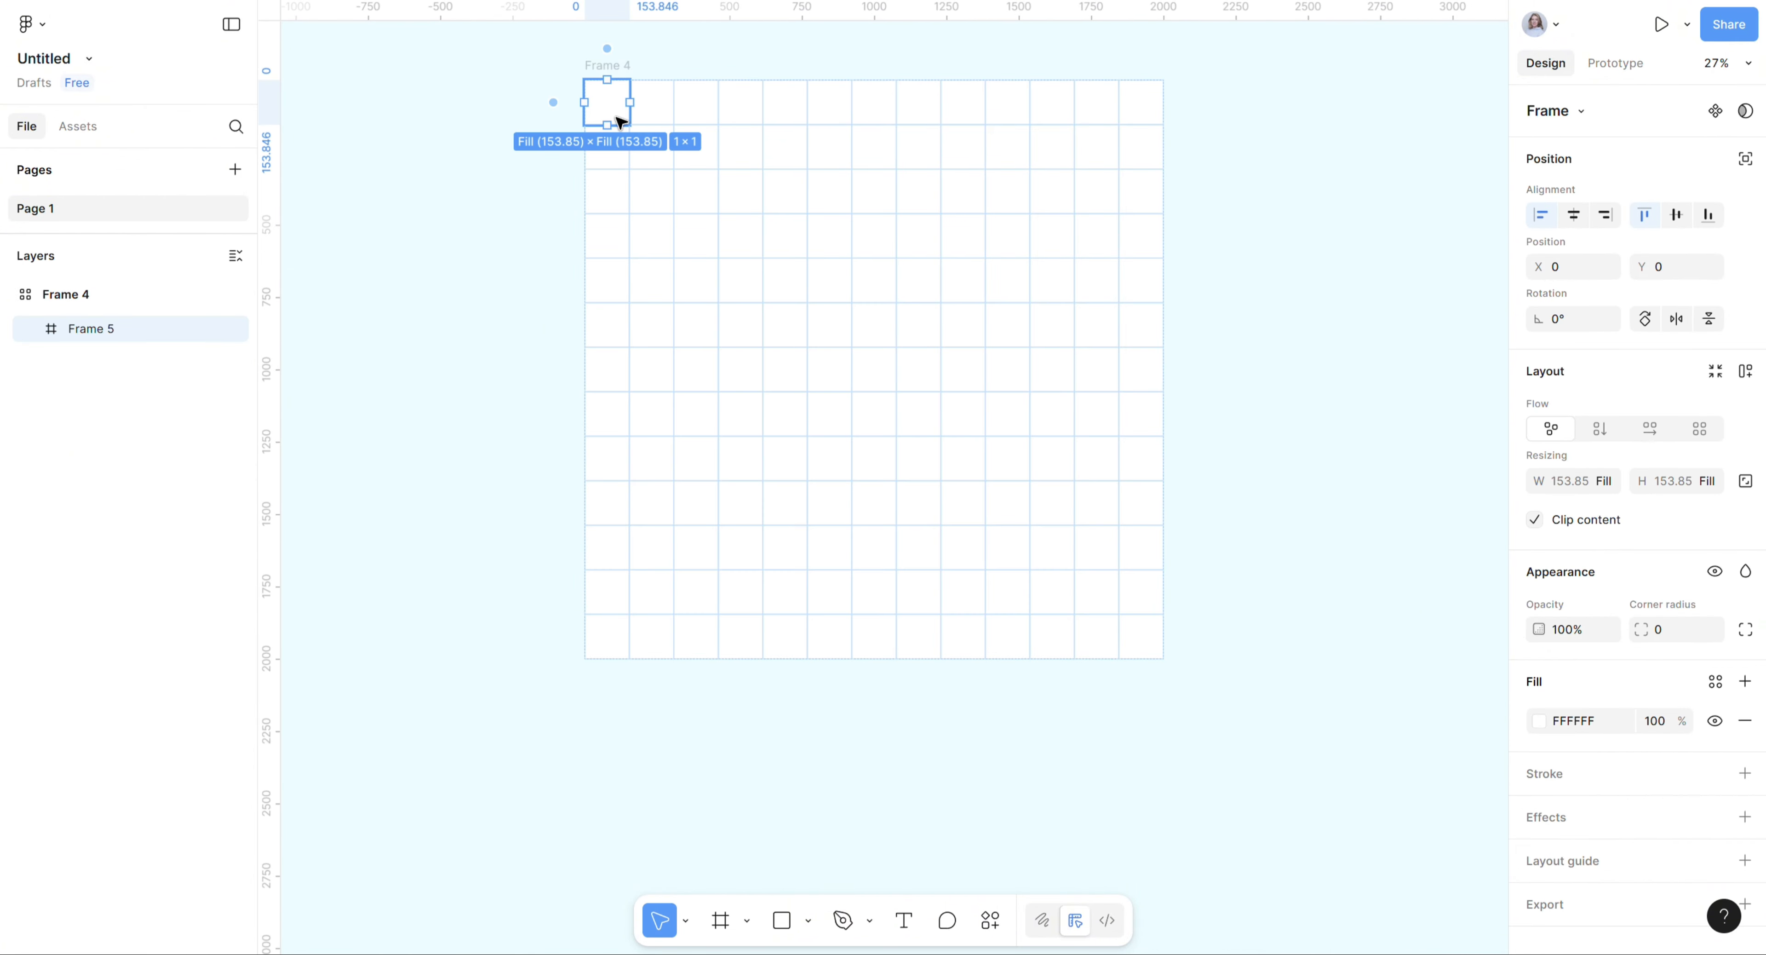
key(ctrl+d)
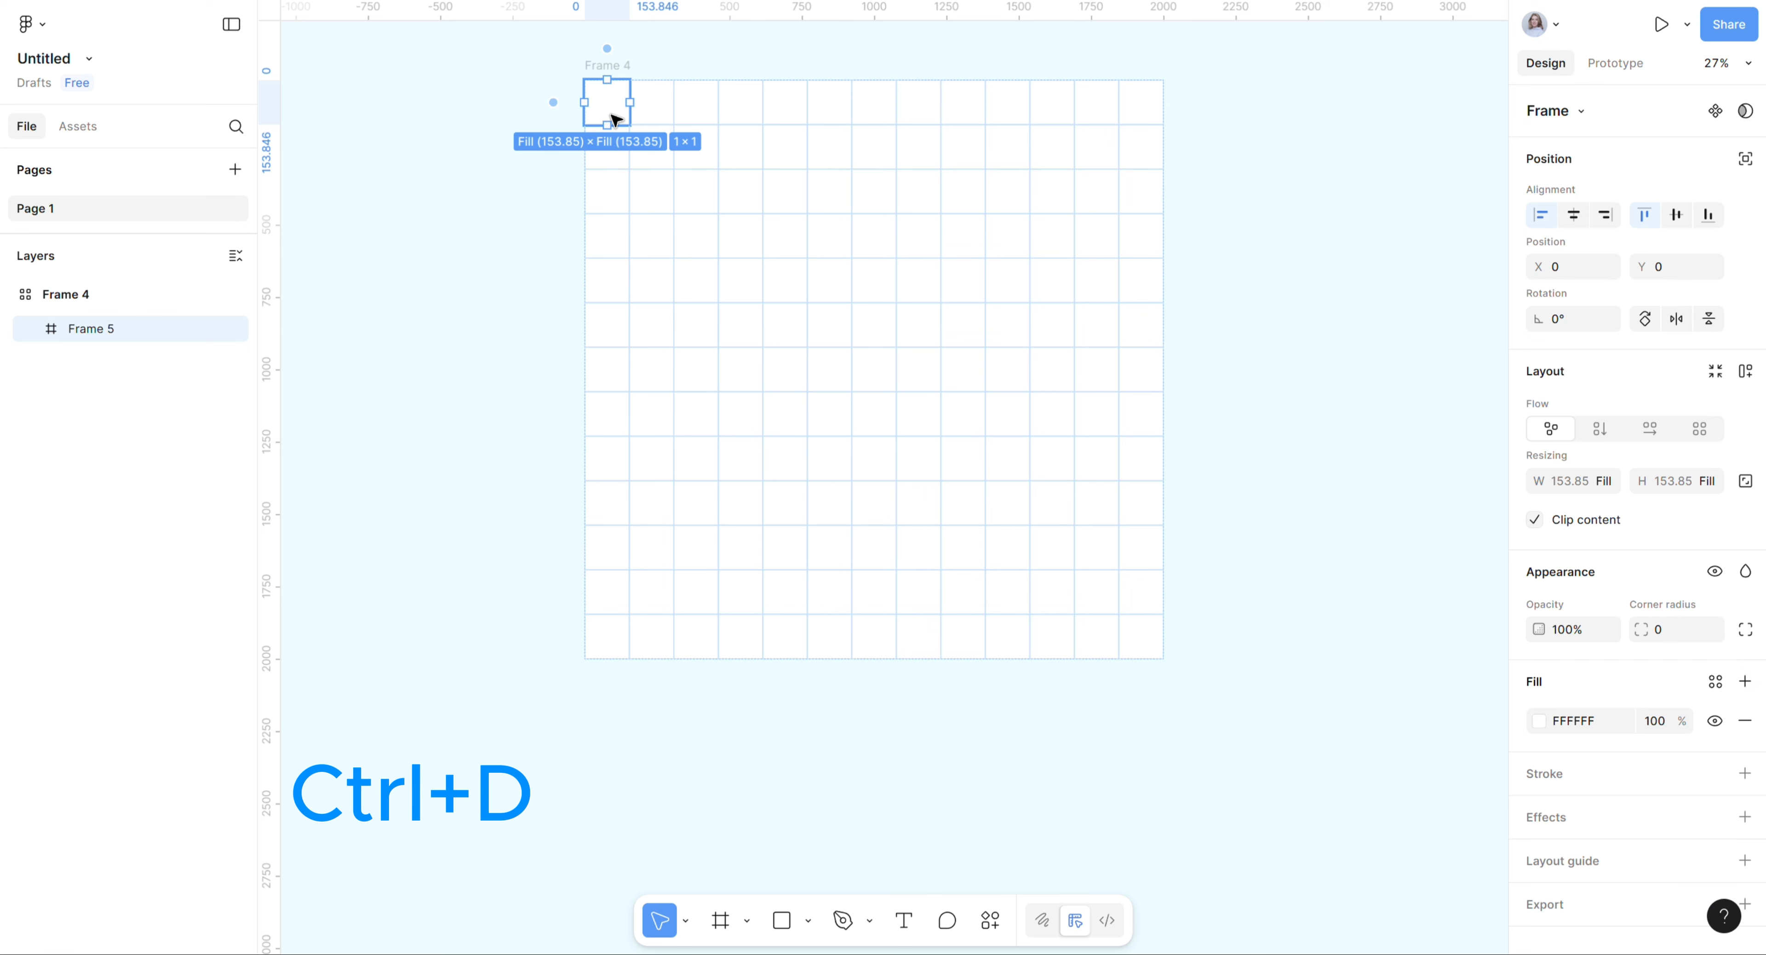
key(ctrl+d)
key(ctrl+d)
key(ctrl+d)
key(ctrl+d)
key(ctrl+d)
key(ctrl+d)
key(ctrl+d)
key(ctrl+d)
key(ctrl+d)
key(ctrl+d)
key(ctrl+d)
key(ctrl+d)
key(ctrl+d)
key(ctrl+d)
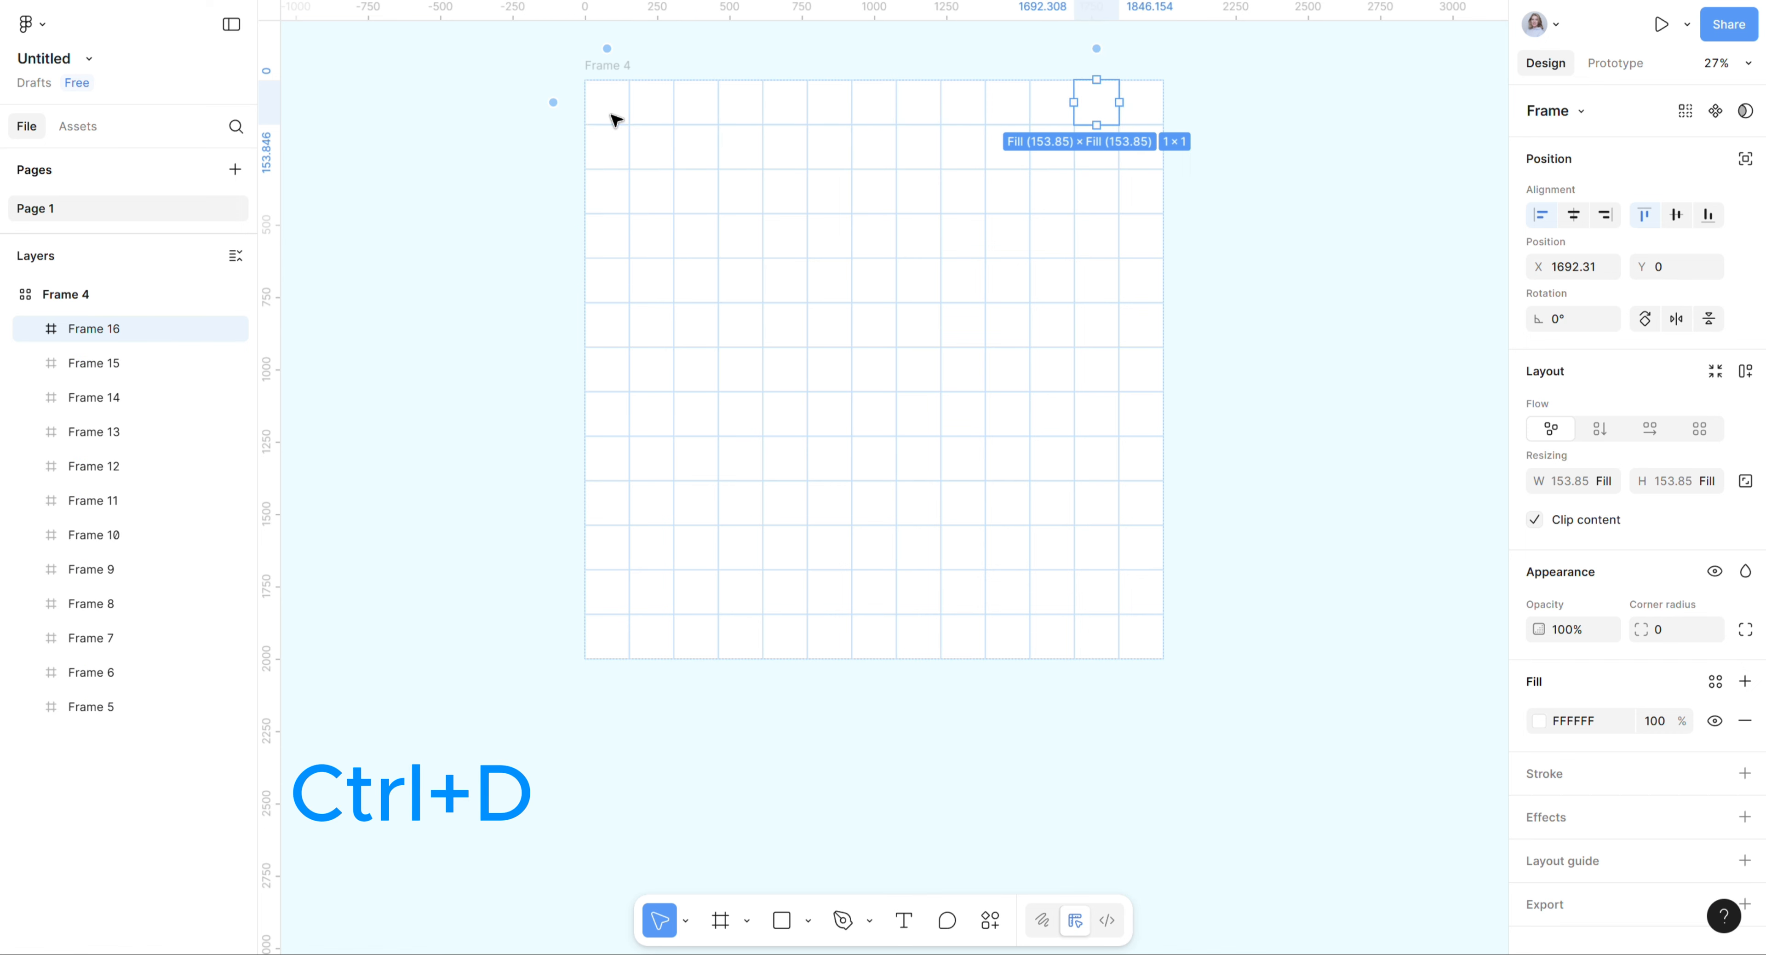
key(ctrl+d)
key(ctrl+d)
key(ctrl+d)
key(ctrl+d)
key(ctrl+d)
key(ctrl+d)
key(ctrl+d)
key(ctrl+d)
key(ctrl+d)
key(ctrl+d)
key(ctrl+d)
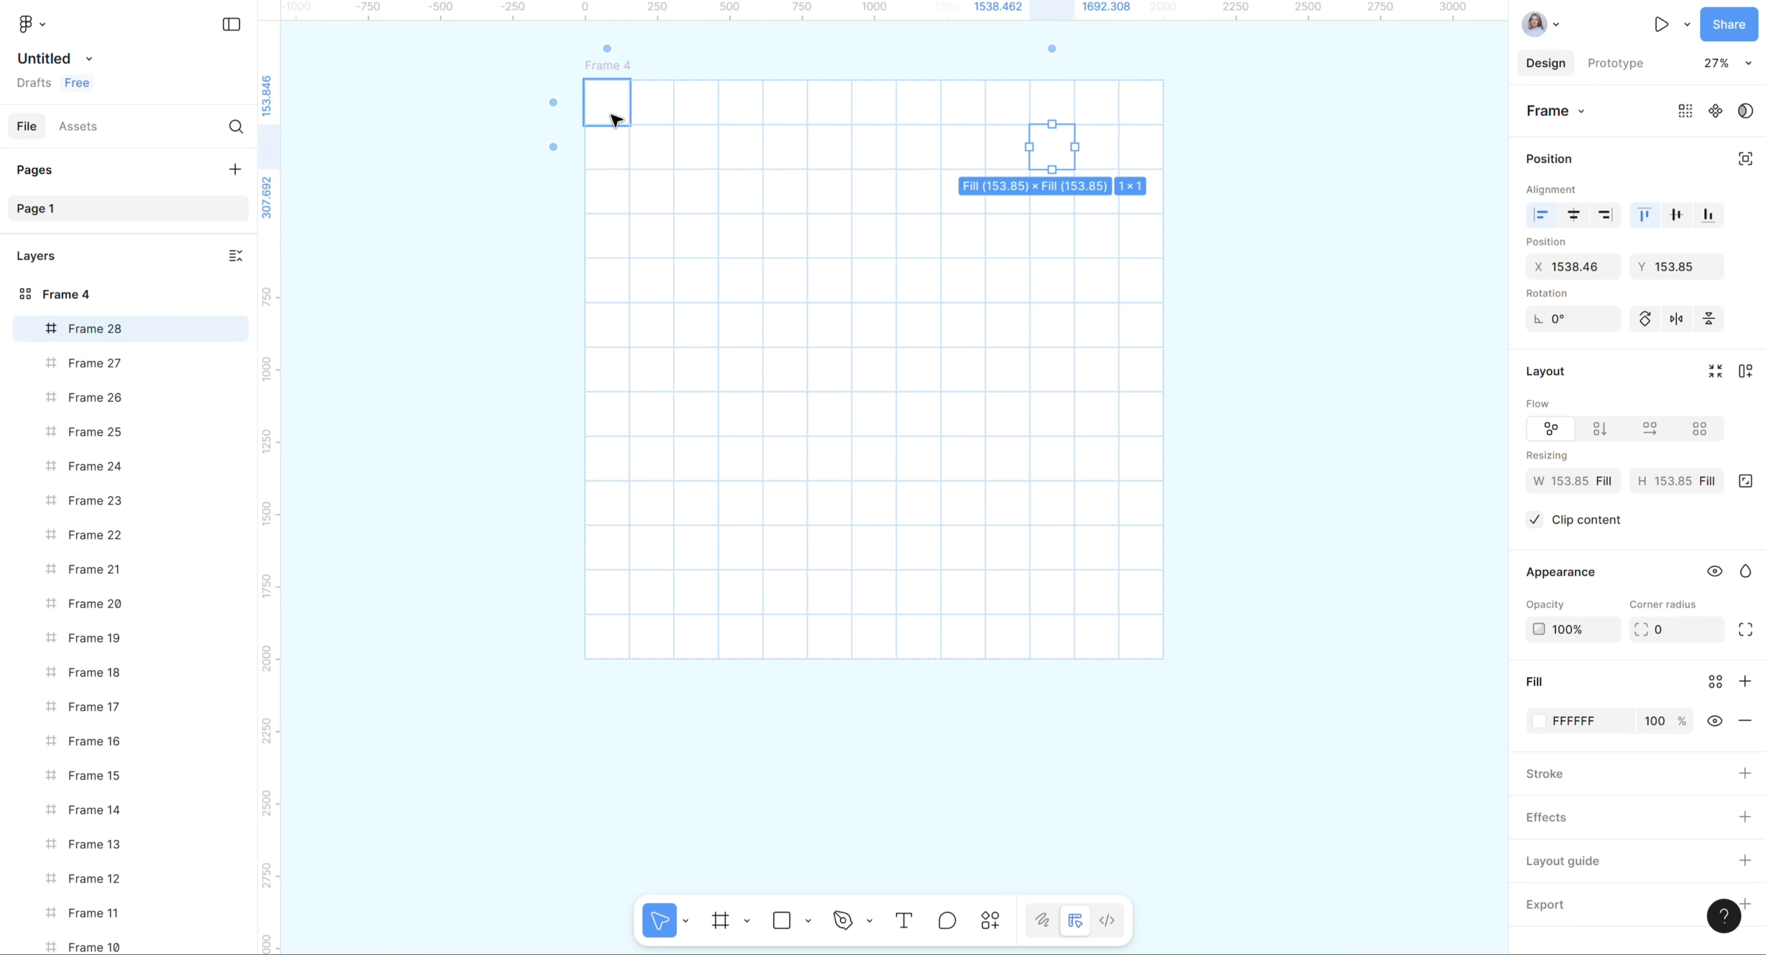
key(ctrl+d)
key(ctrl+d)
key(ctrl+d)
key(ctrl+d)
key(ctrl+d)
key(ctrl+d)
key(ctrl+d)
key(ctrl+d)
key(ctrl+d)
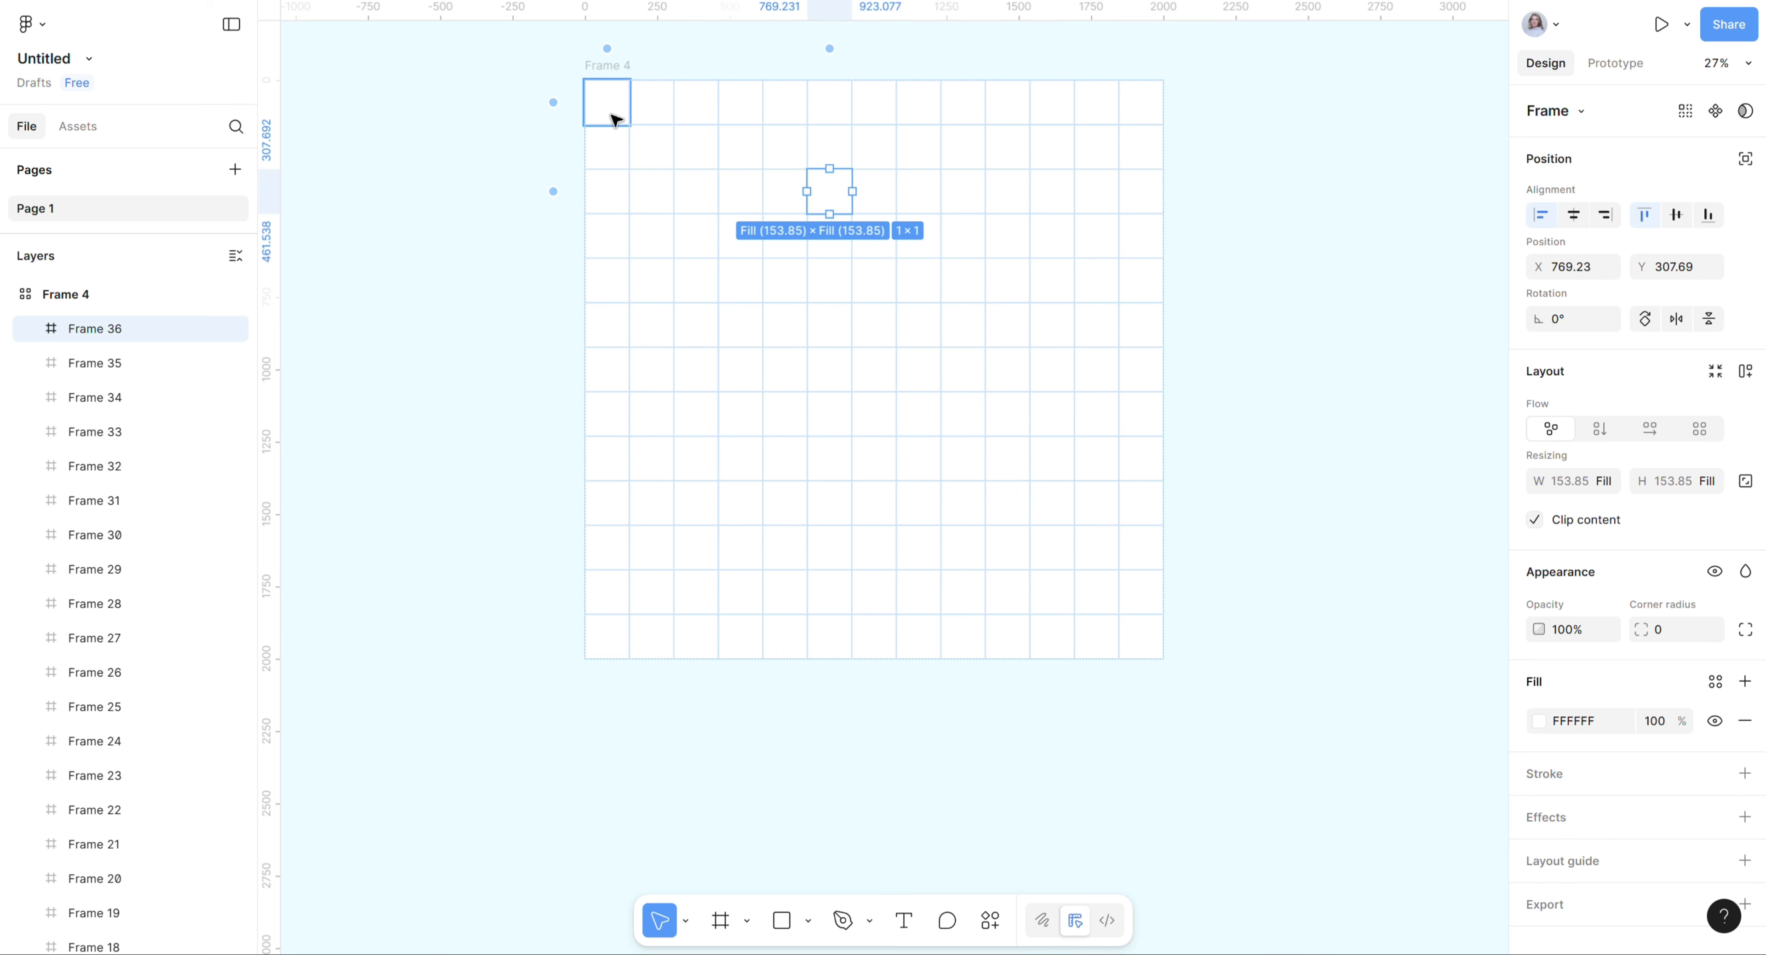
key(ctrl+d)
key(ctrl+d)
key(ctrl+d)
key(ctrl+d)
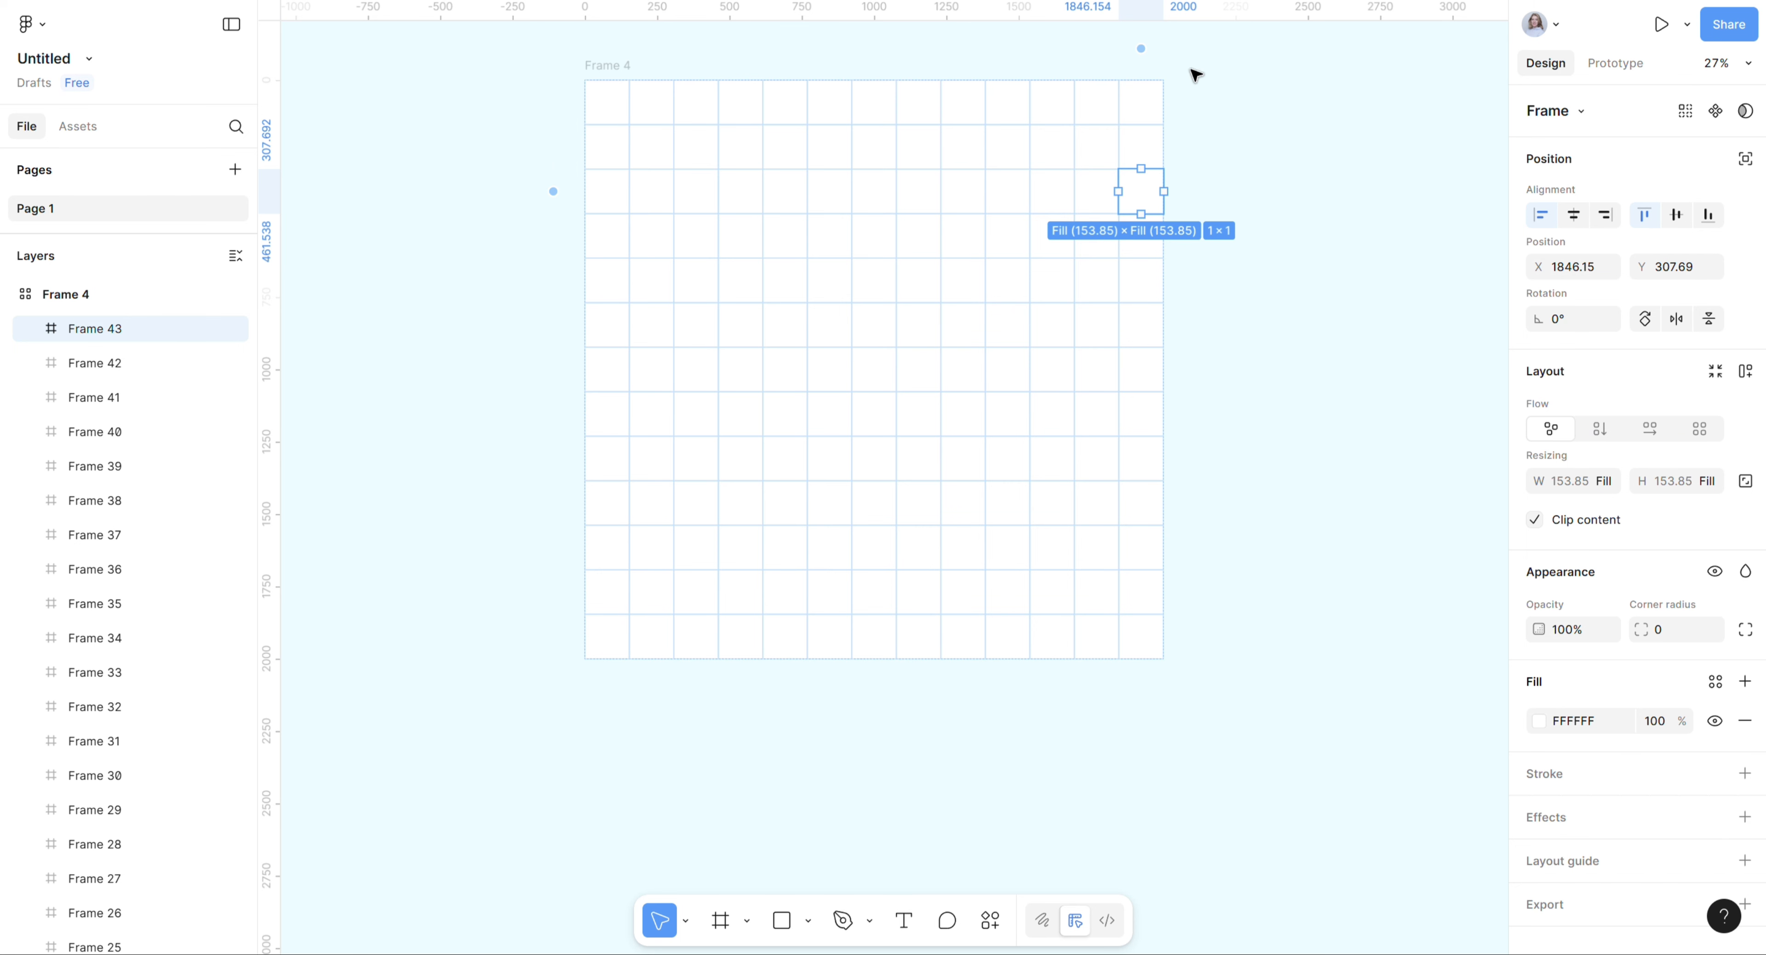
Select all cell frames in the first three rows and paste copies of them until rows four to twelve are filled.
drag(1194, 71, 576, 185)
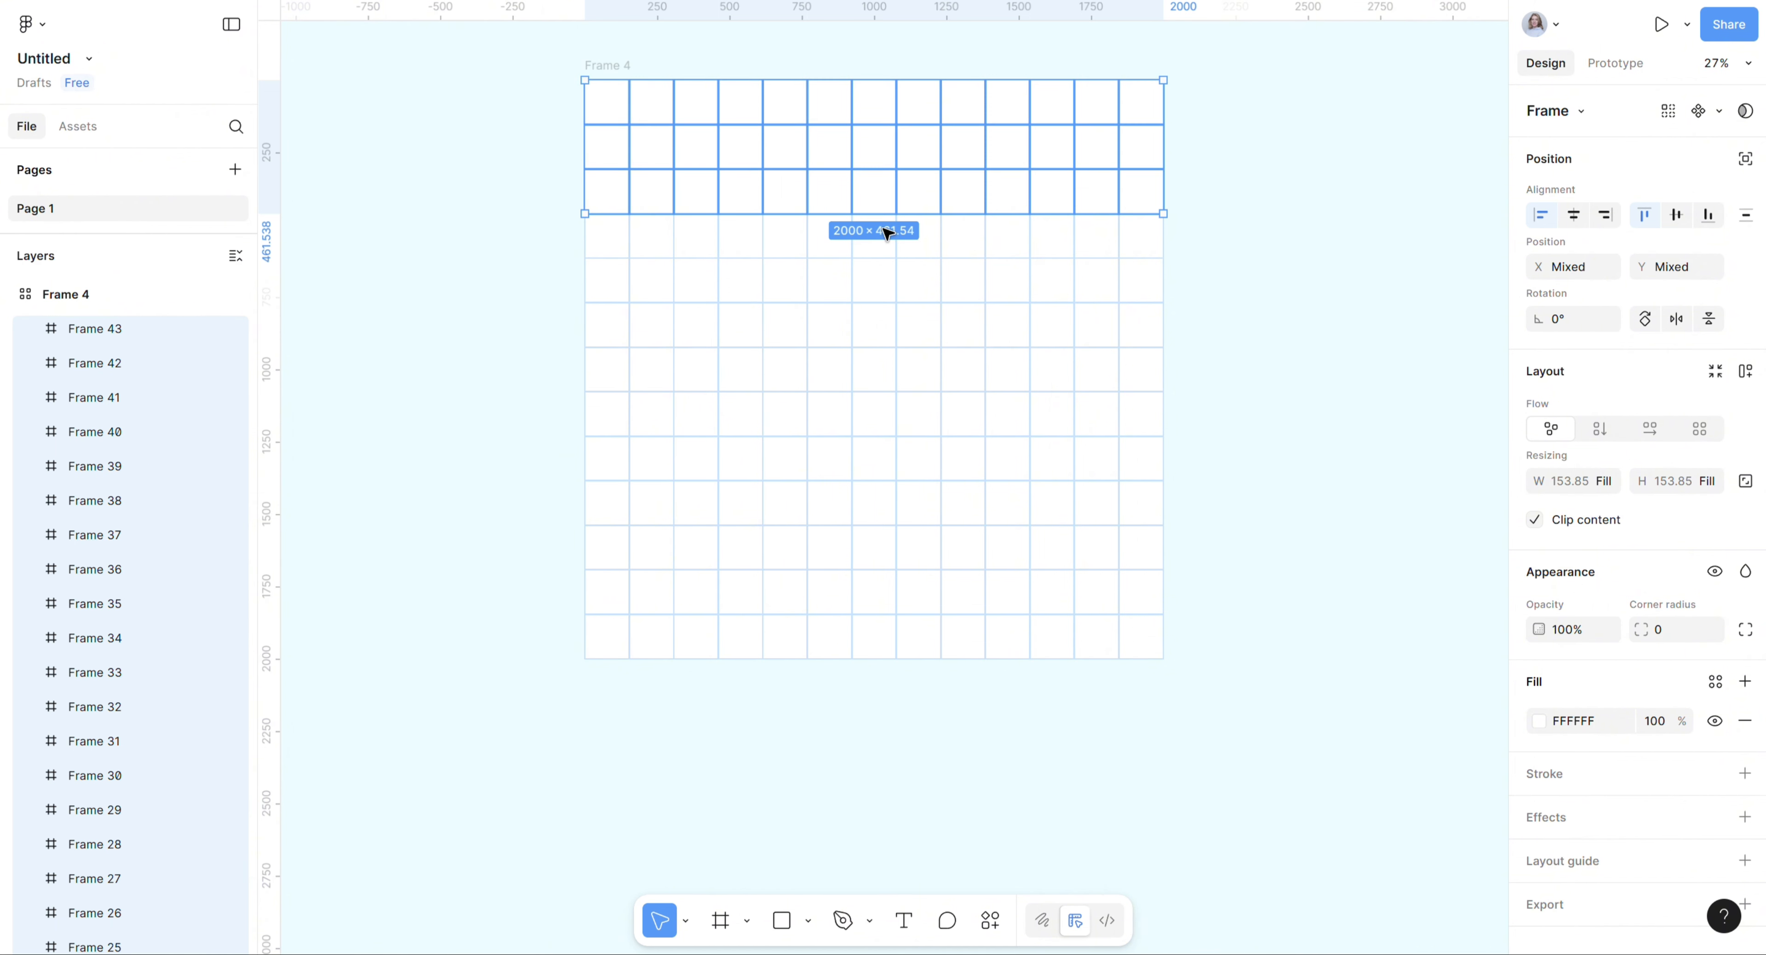
key(ctrl+d)
key(ctrl+c)
key(ctrl+v)
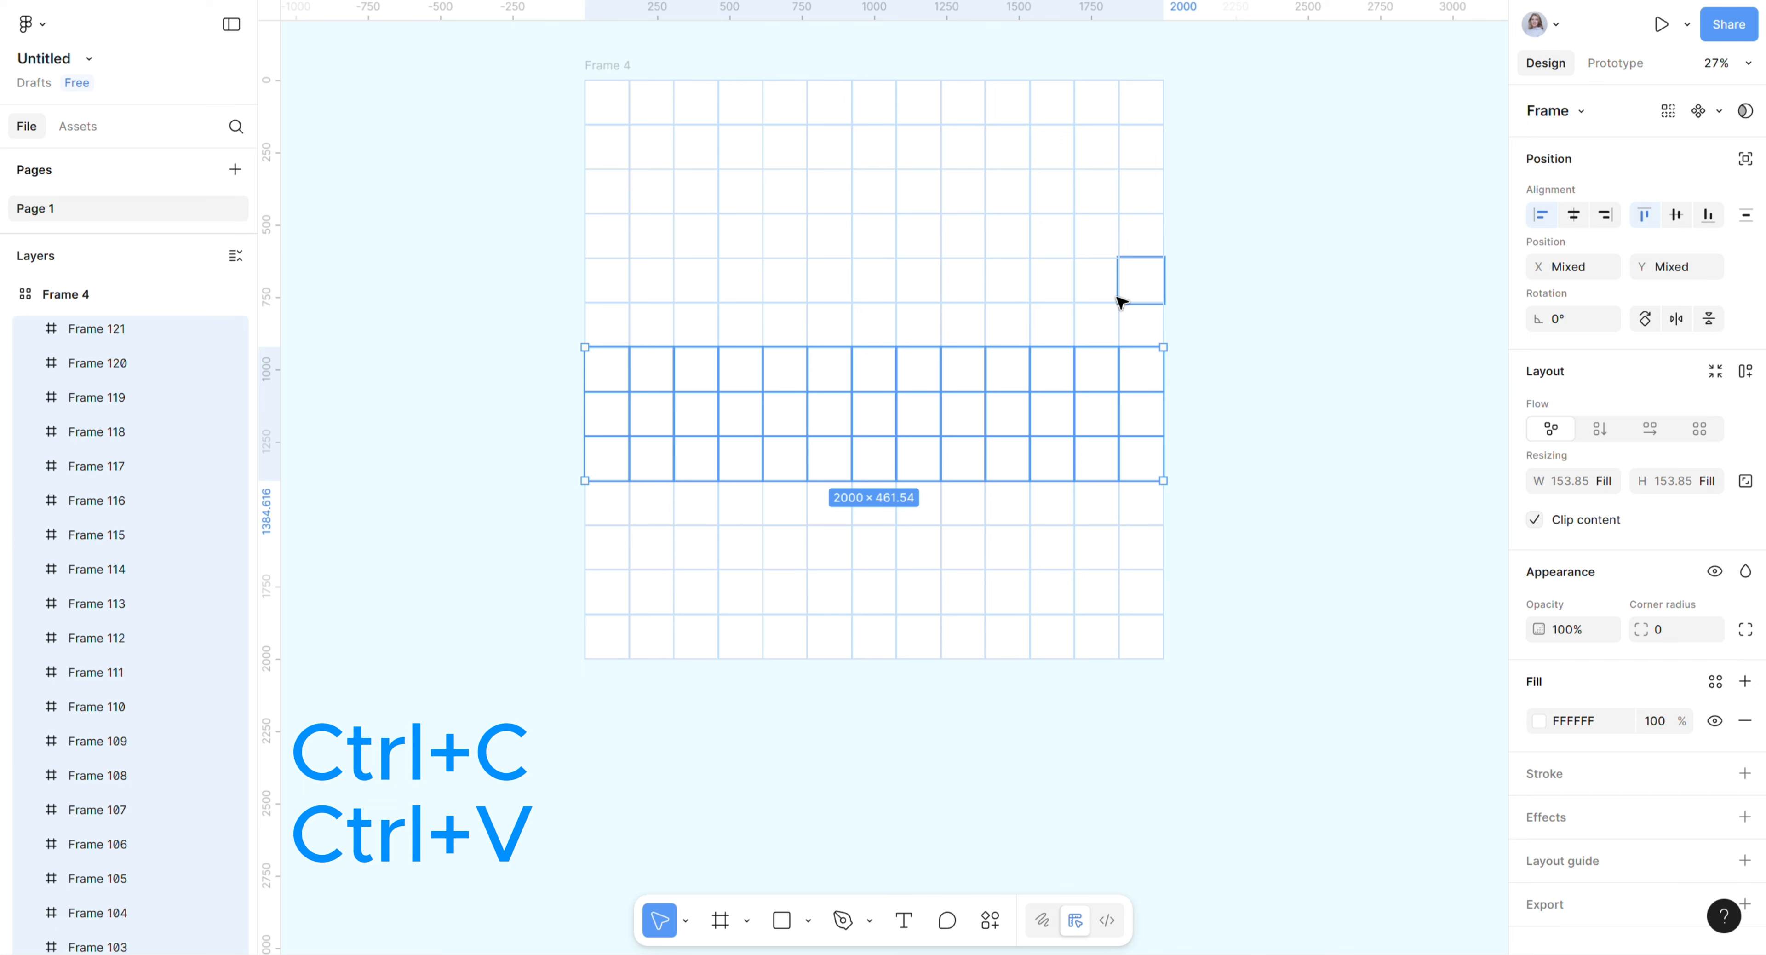
key(ctrl+v)
Duplicate the last cell frame of the twelfth row until the thirteenth row is filled.
click(1139, 600)
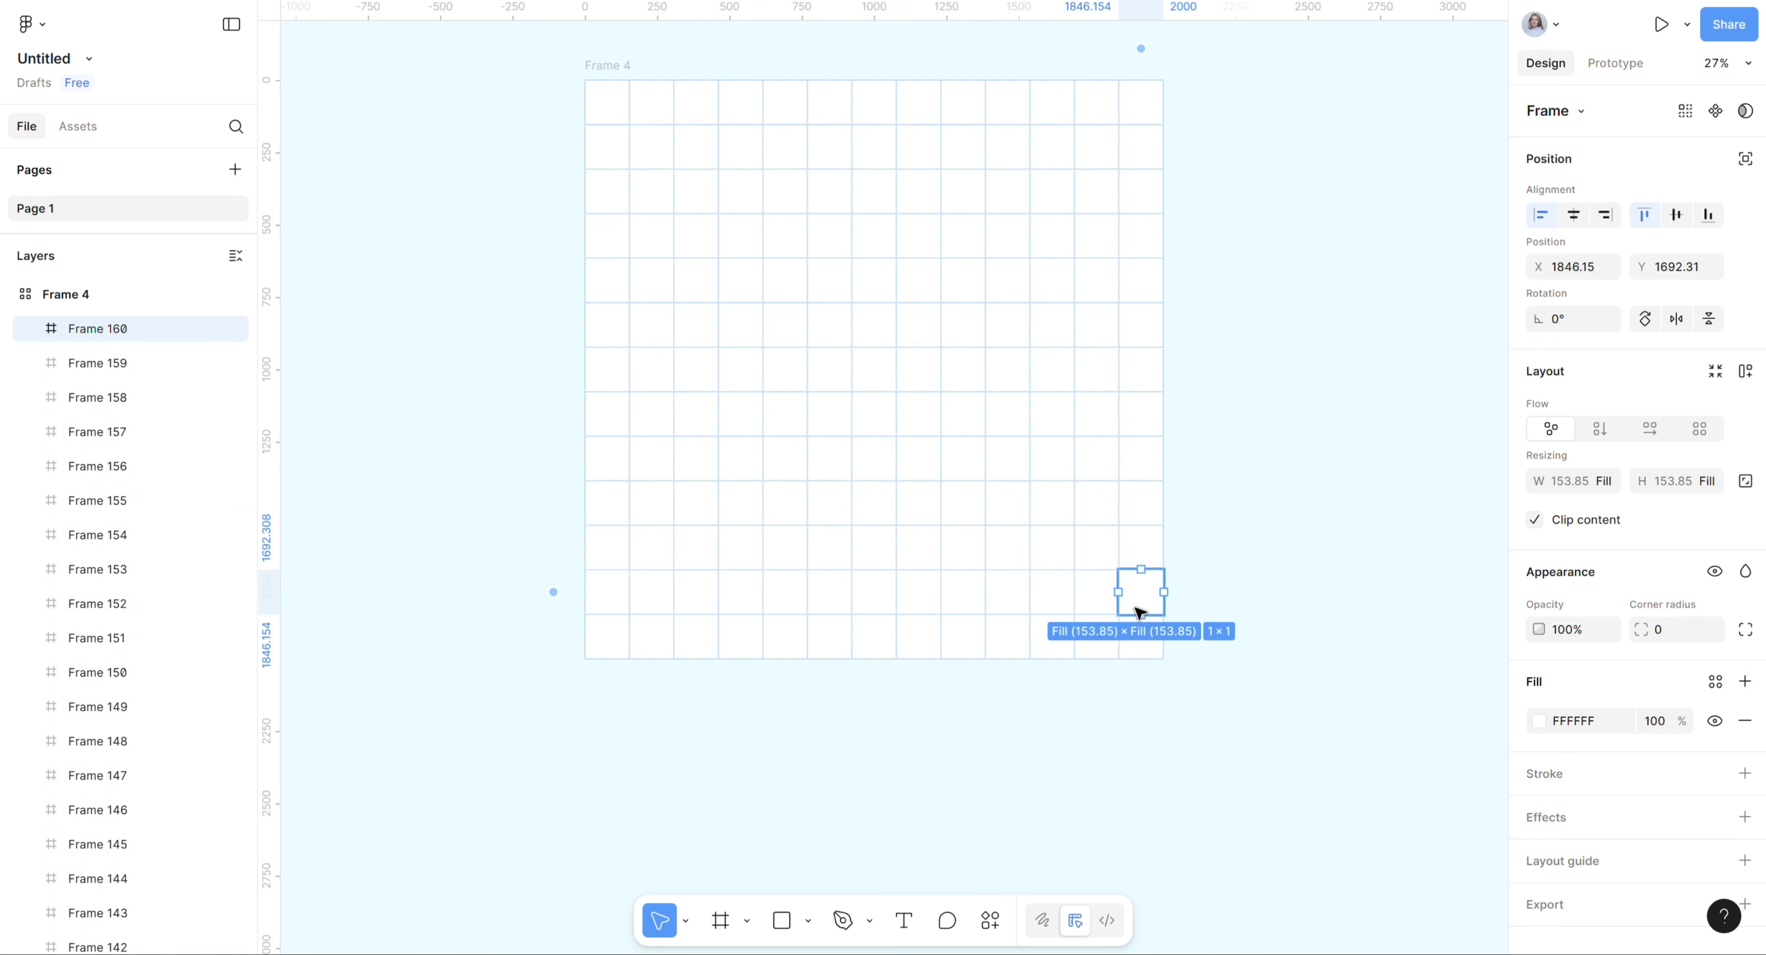
key(ctrl+d)
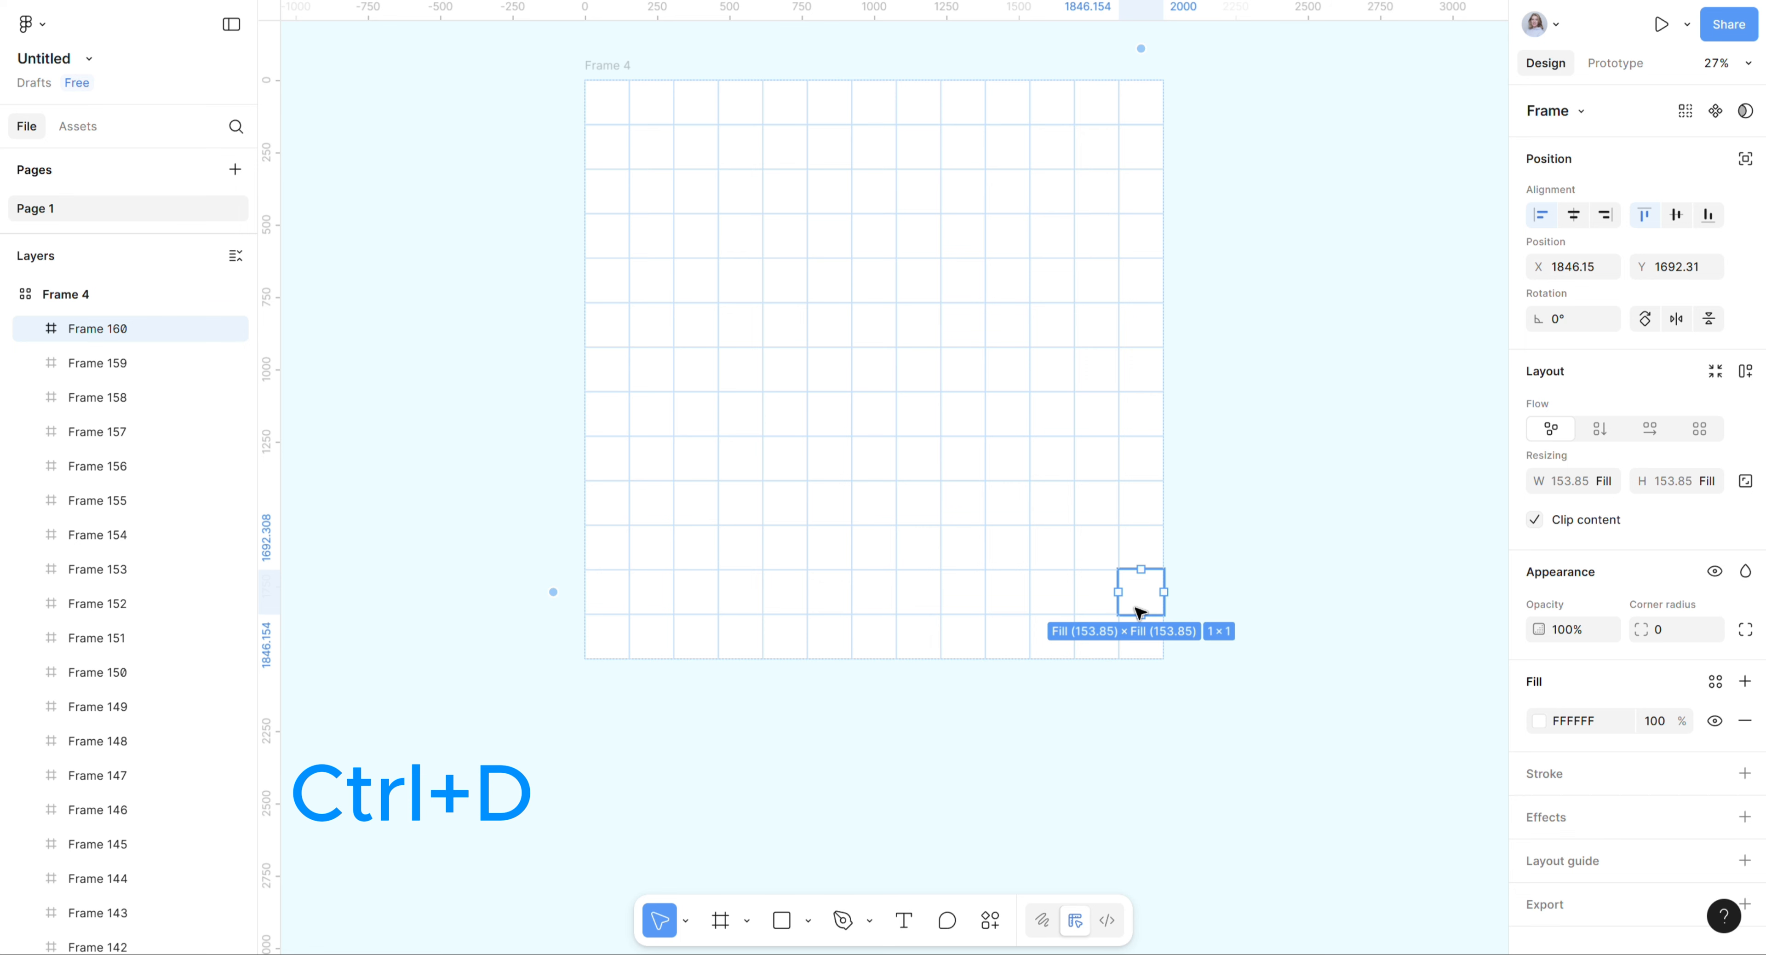
key(ctrl+d)
key(ctrl+d)
key(ctrl+d)
key(ctrl+d)
key(ctrl+d)
key(ctrl+d)
key(ctrl+d)
key(ctrl+d)
key(ctrl+d)
key(ctrl+d)
key(ctrl+d)
key(ctrl+d)
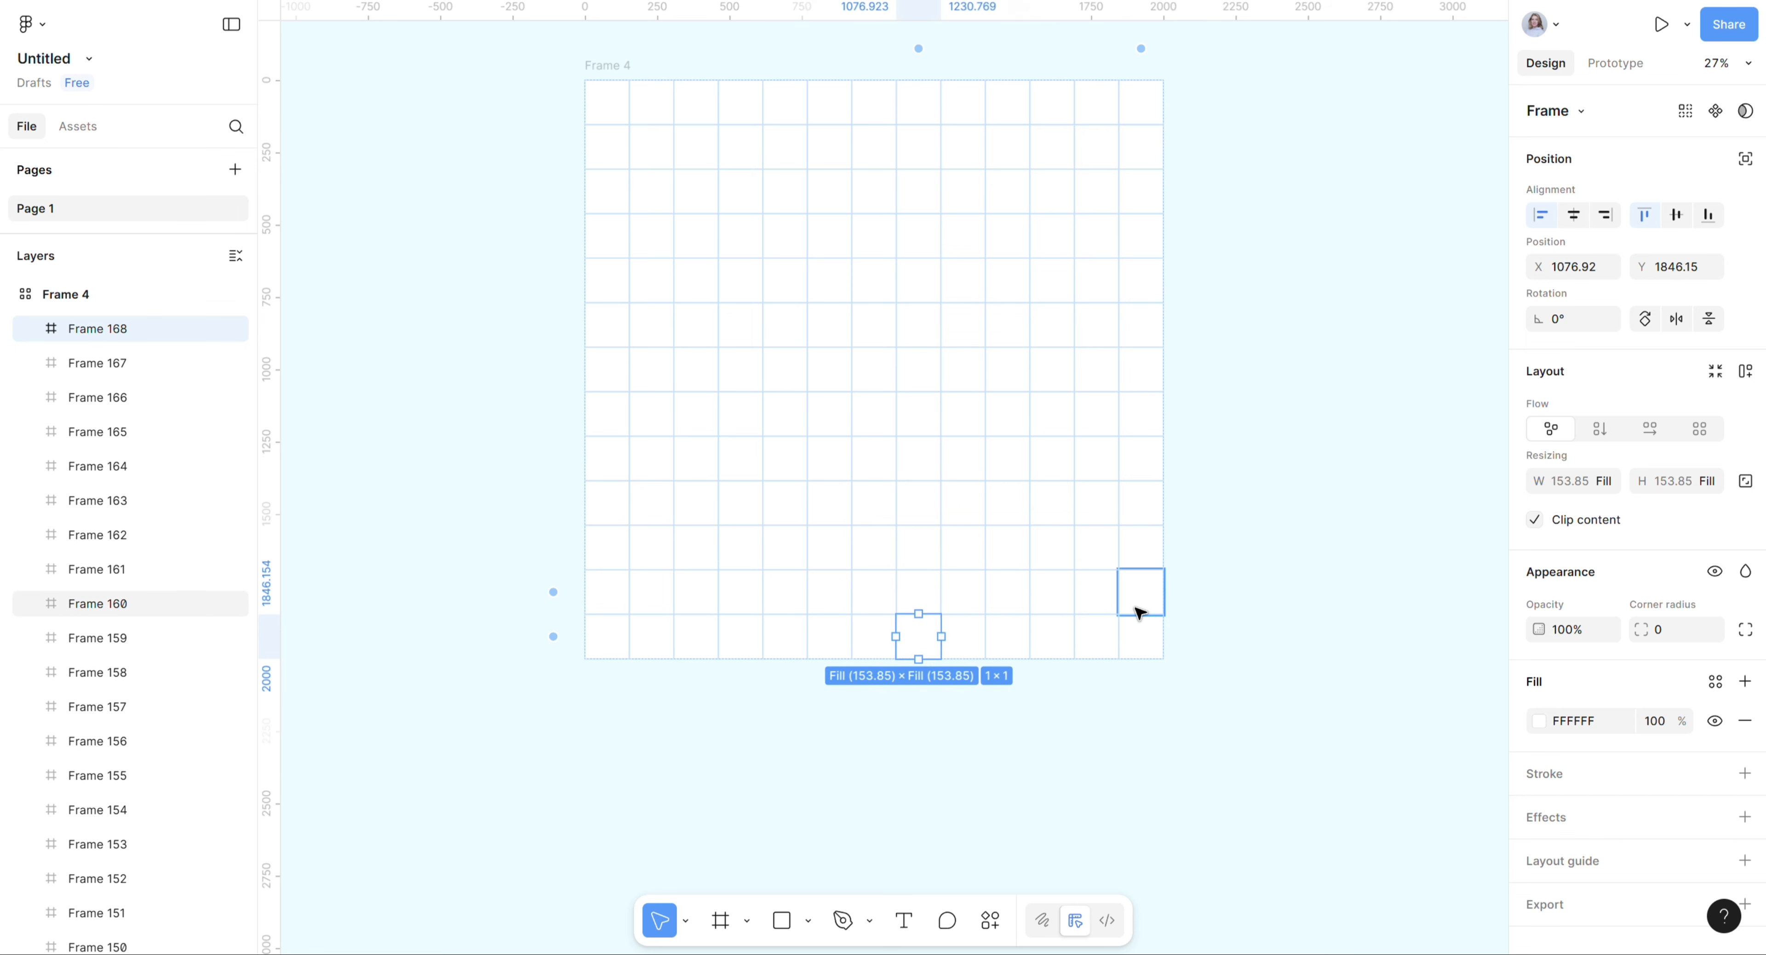
key(ctrl+d)
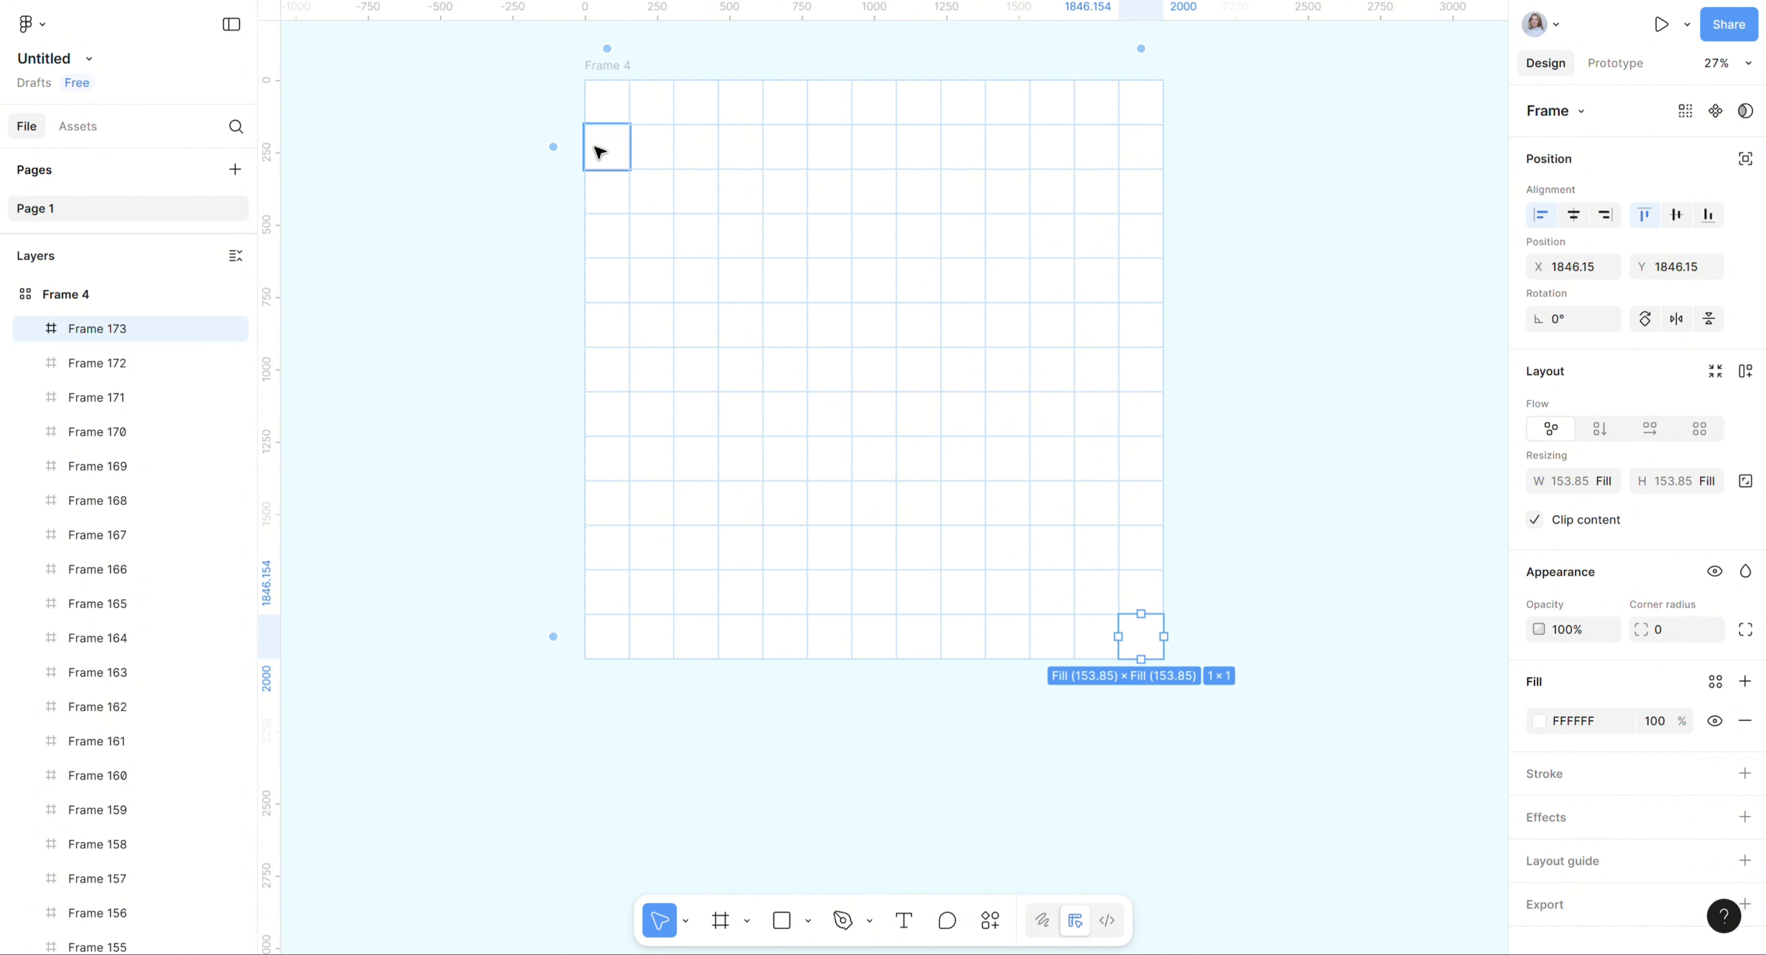
key(Escape)
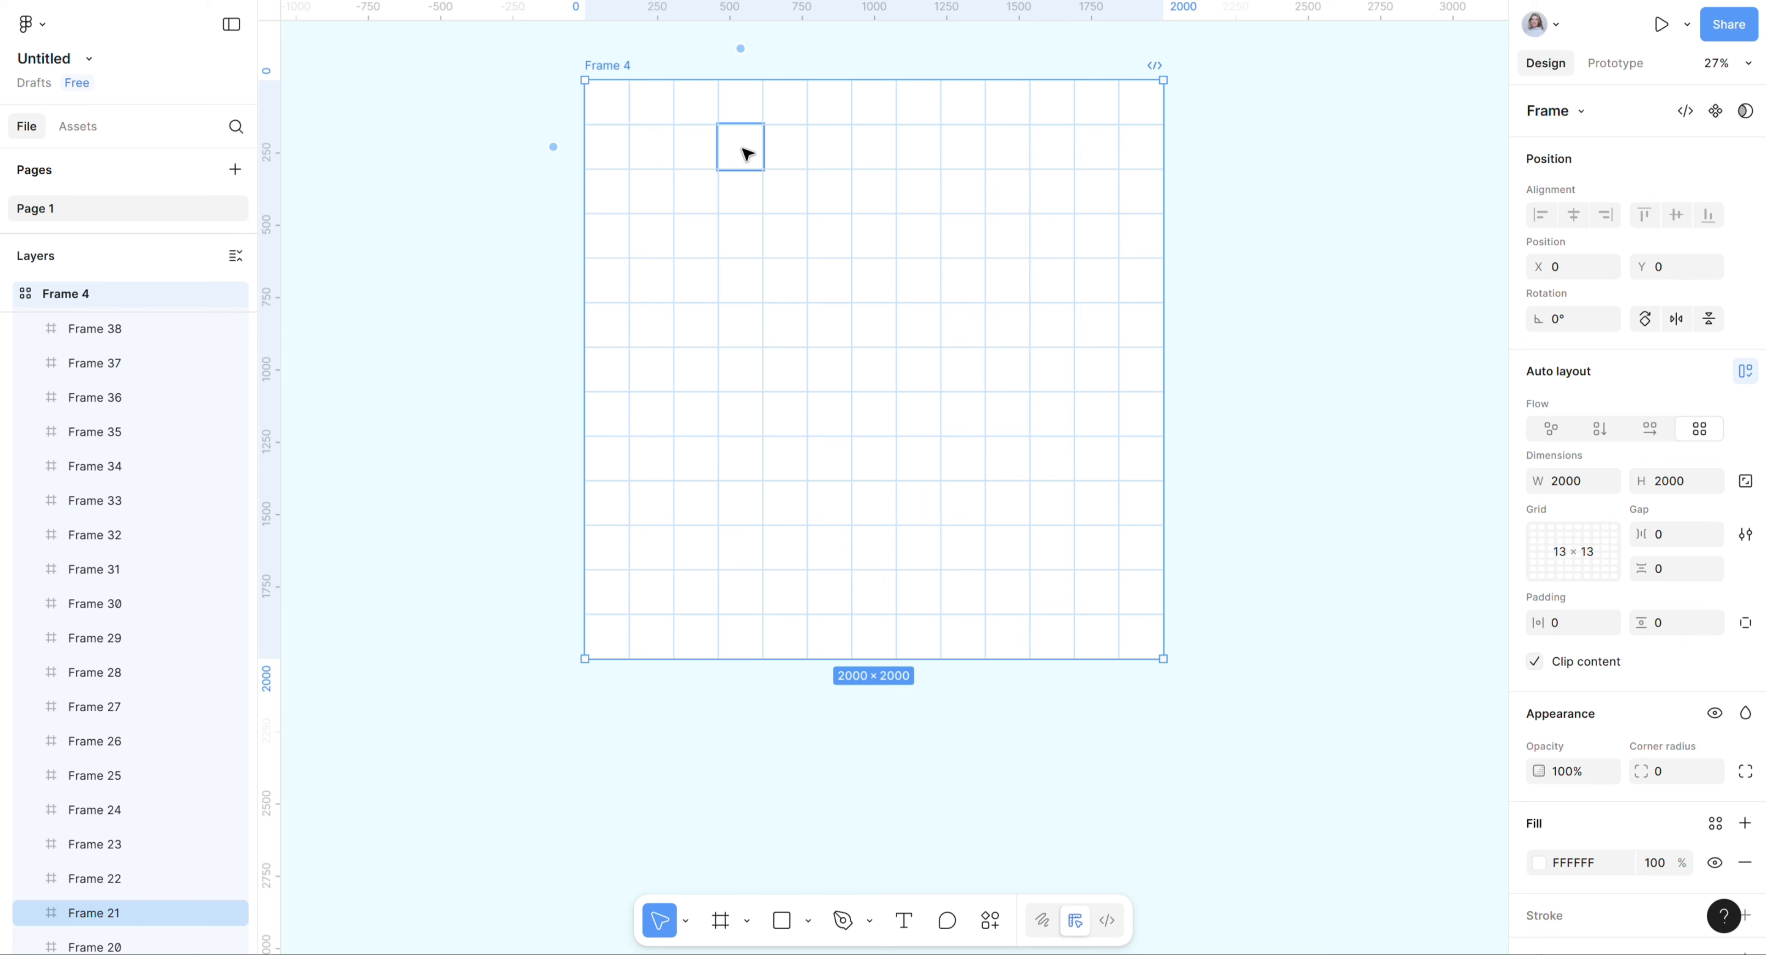
Fill the five middle cells of the second row, columns five to nine, with near-black 121111.
ctrl+shift+click(788, 147)
ctrl+shift+click(843, 154)
ctrl+shift+click(865, 154)
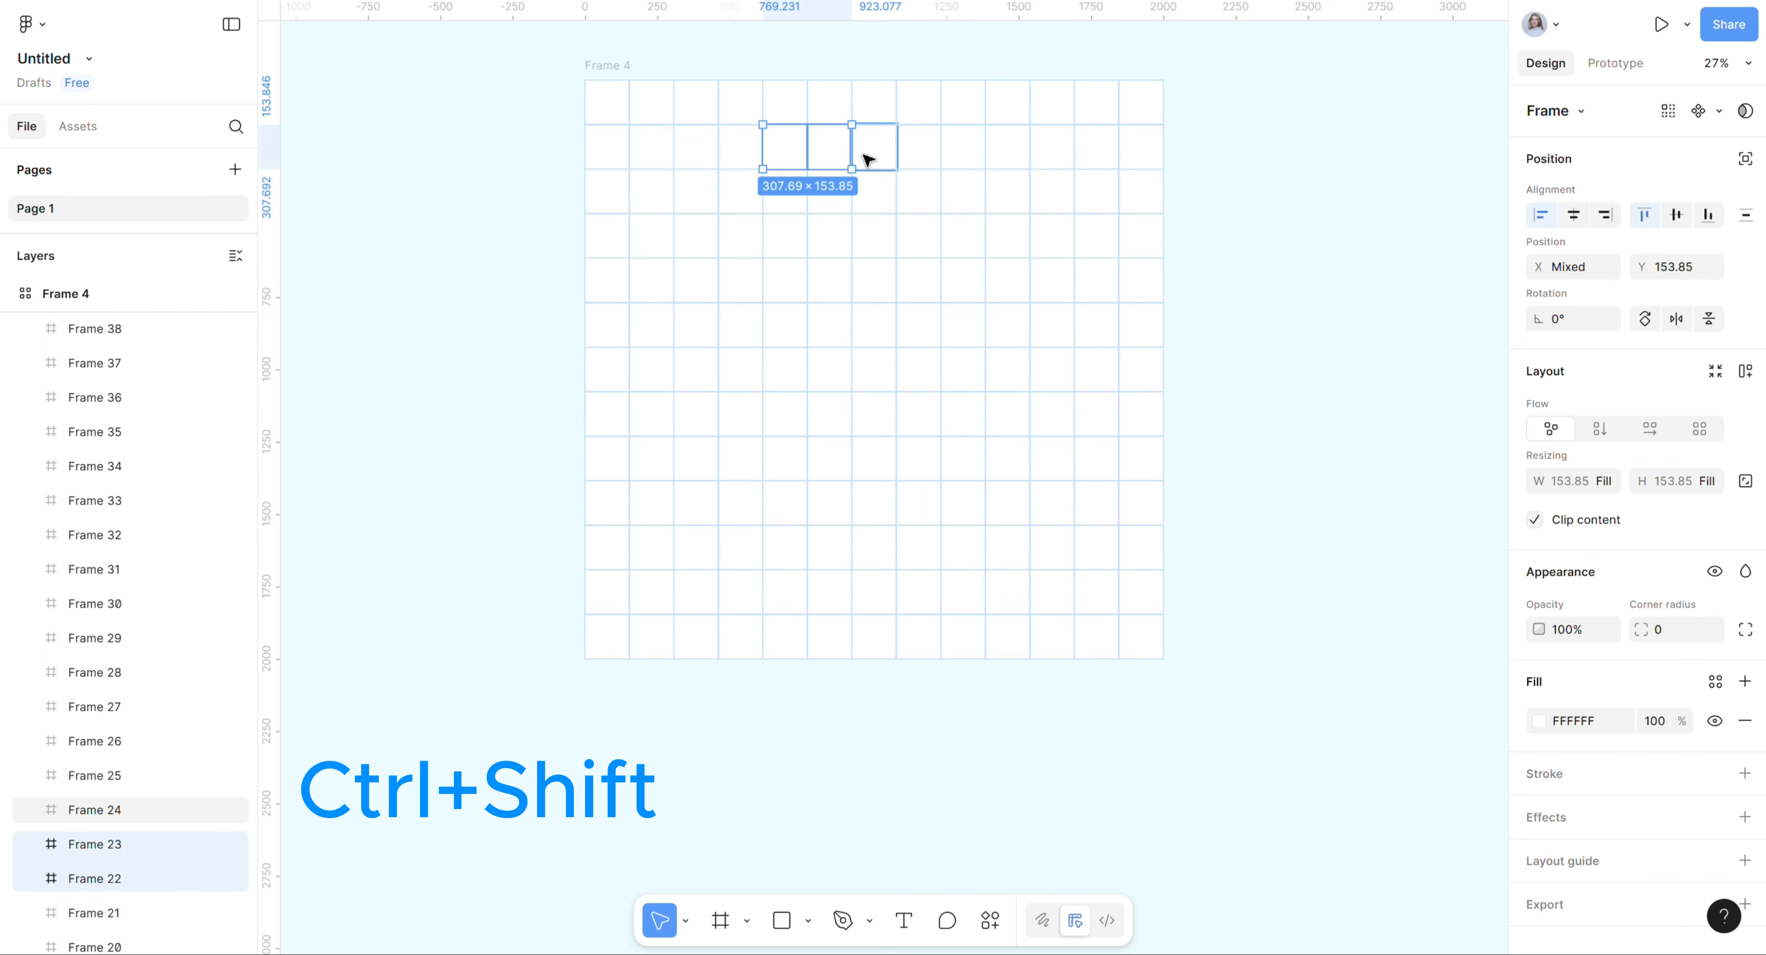
ctrl+shift+click(922, 151)
ctrl+shift+click(963, 148)
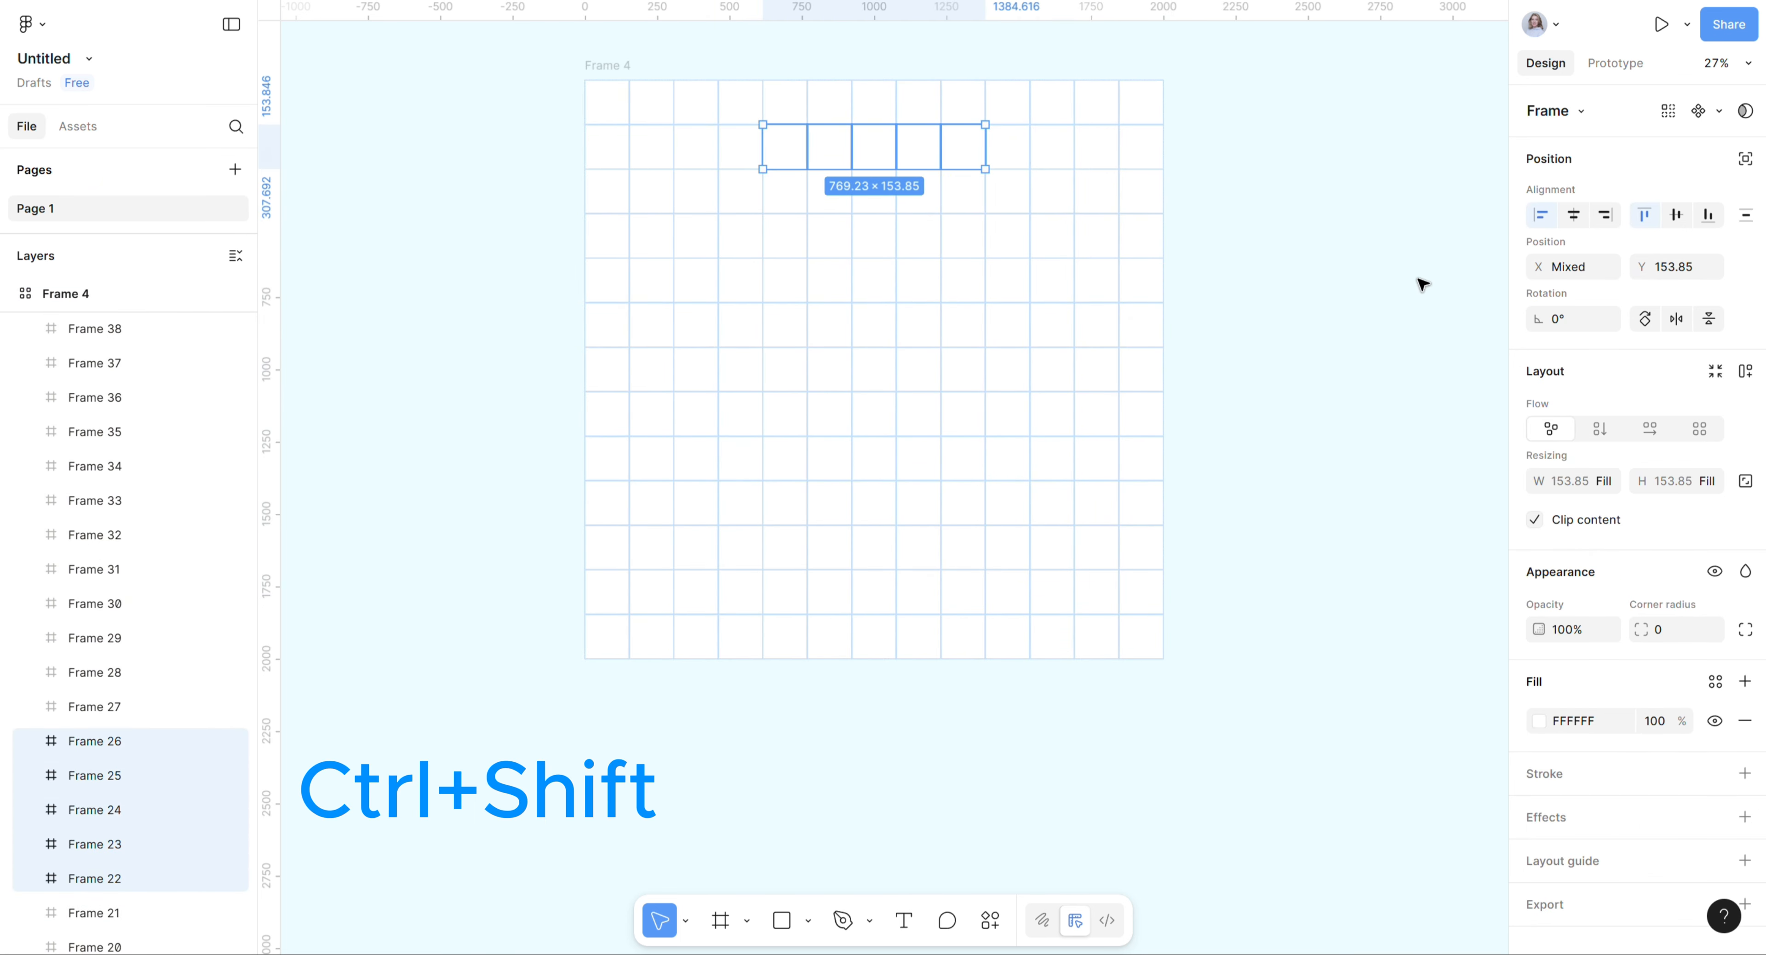
click(1540, 720)
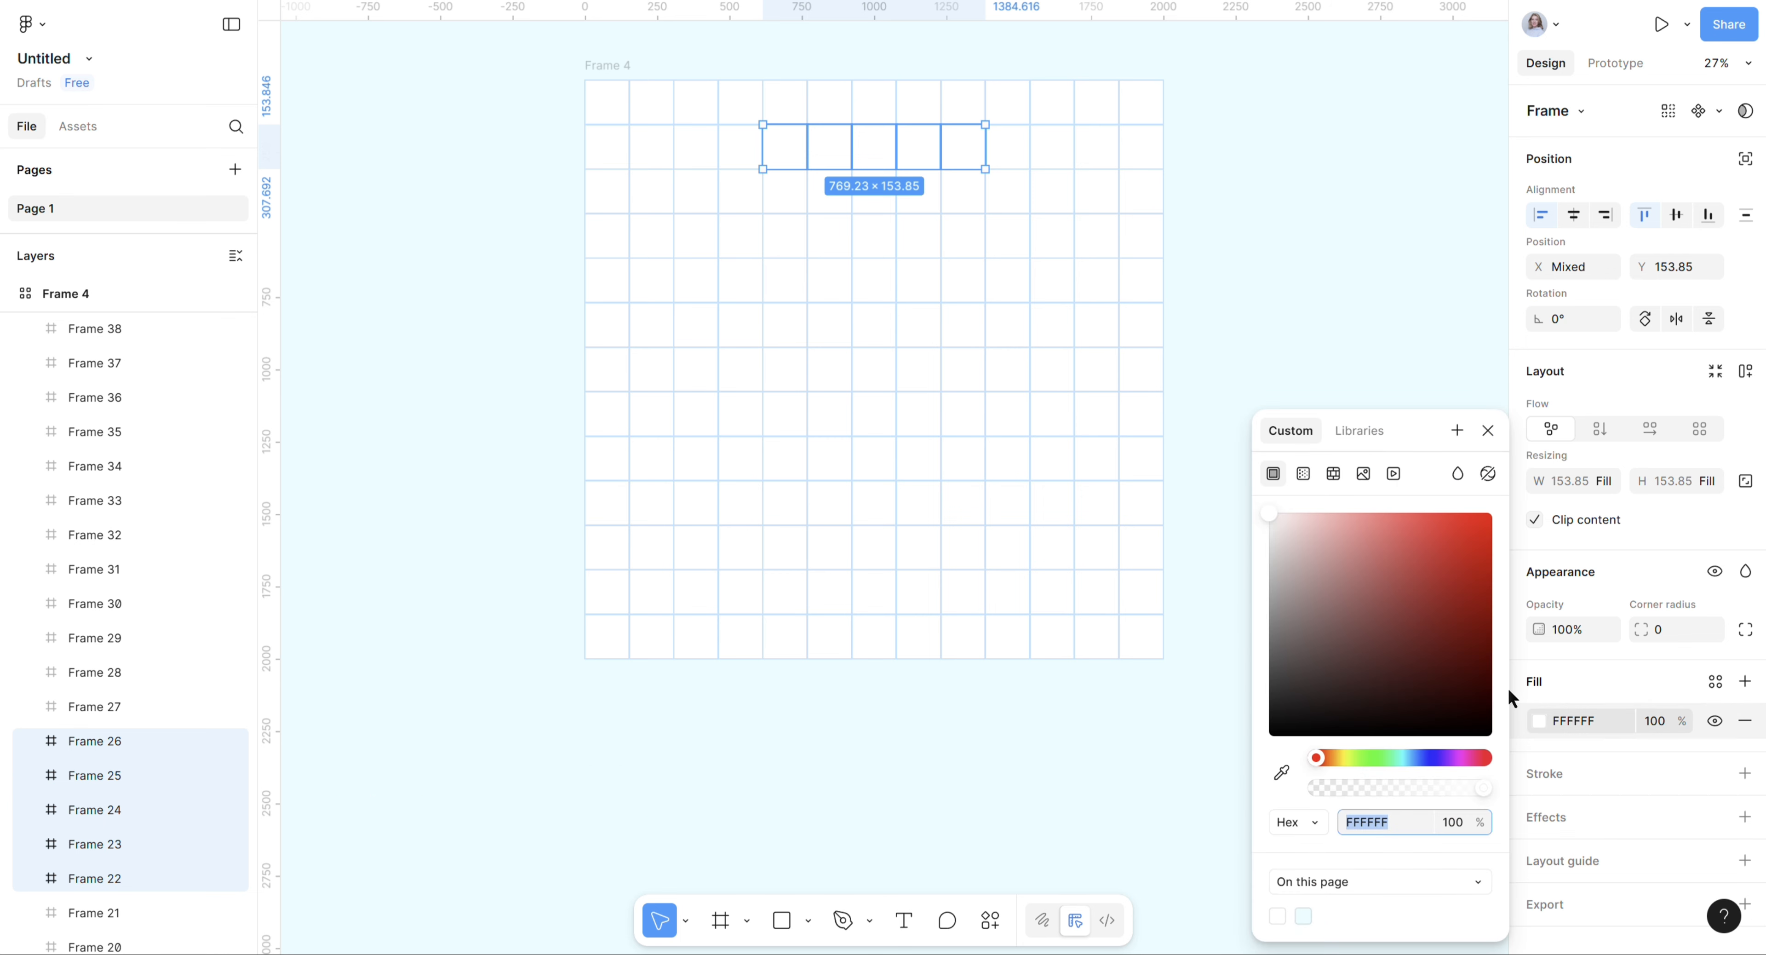
click(1279, 733)
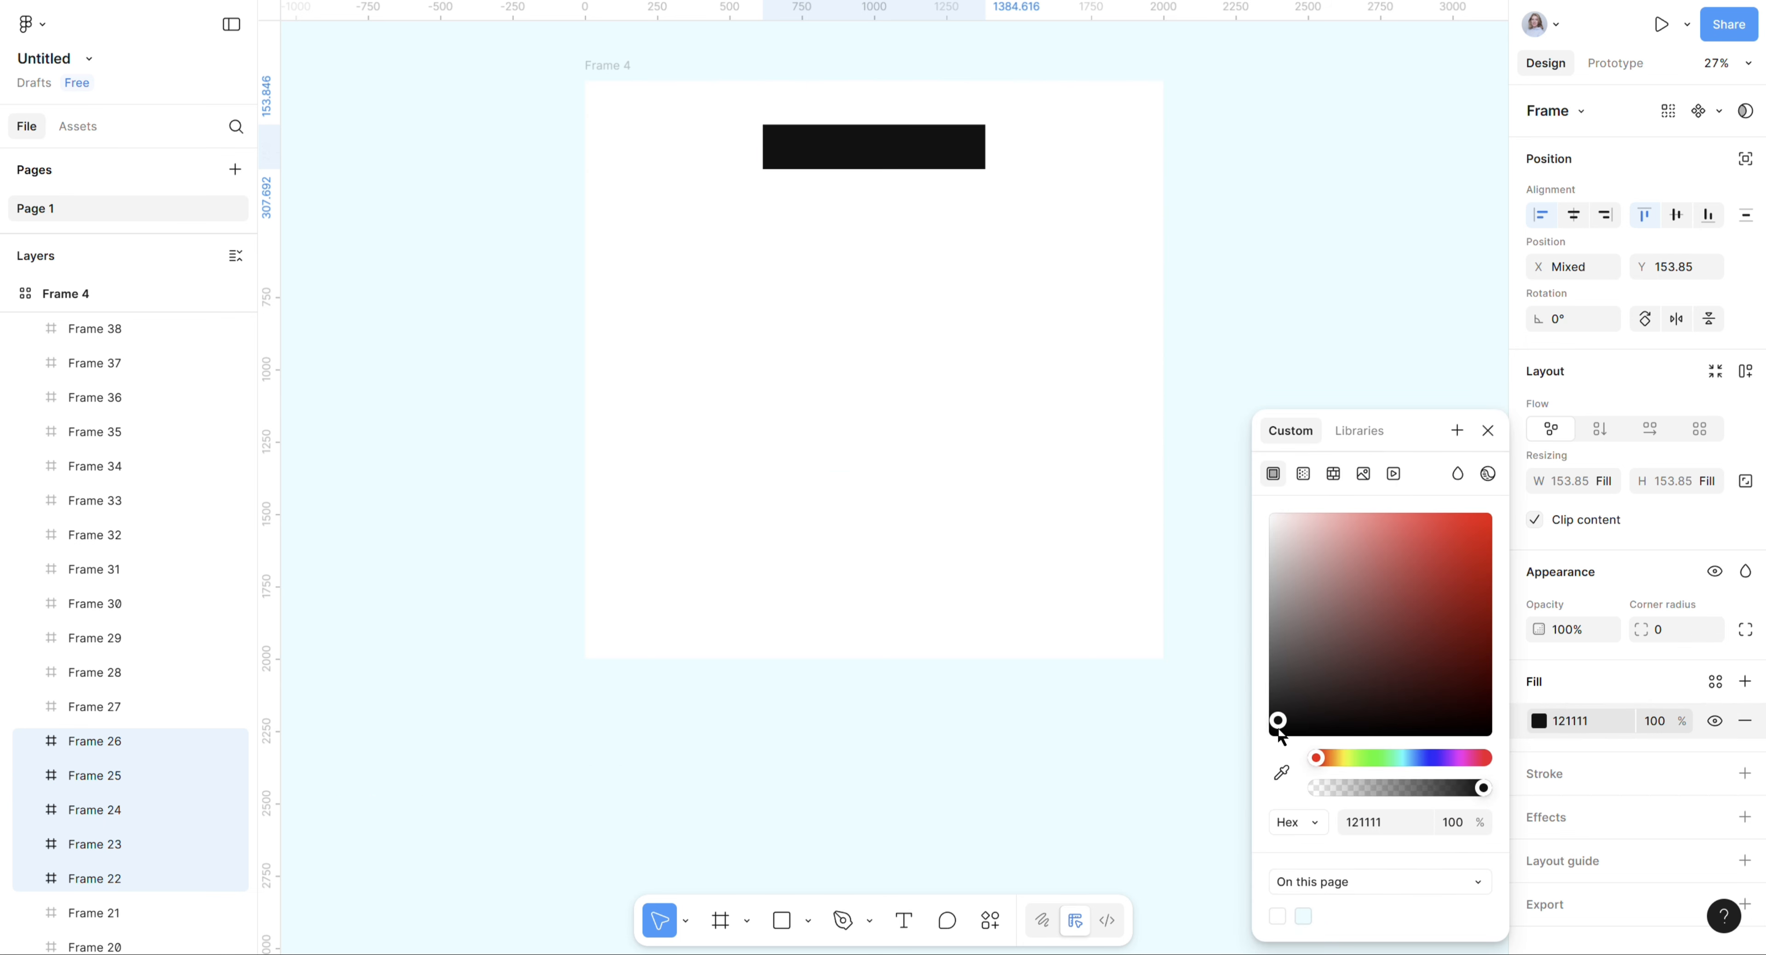
Fill the fourth and tenth cells of the third row with the page's near-black colour 121111.
click(606, 68)
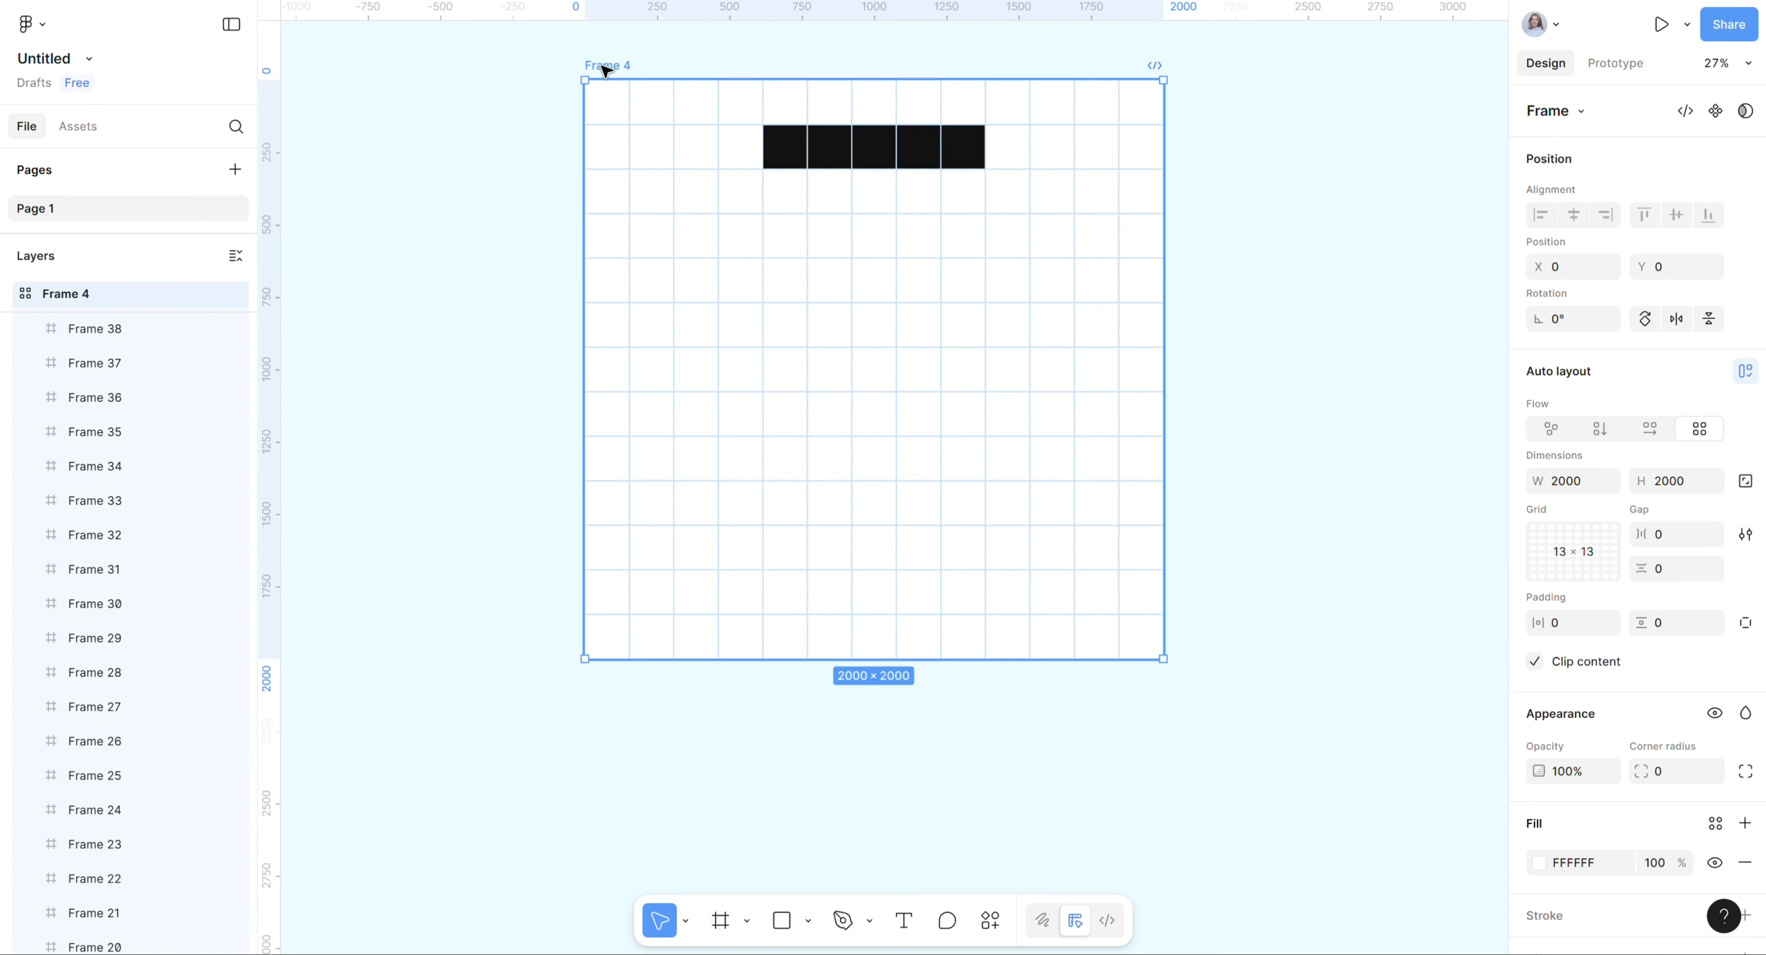
click(740, 191)
shift+click(1006, 194)
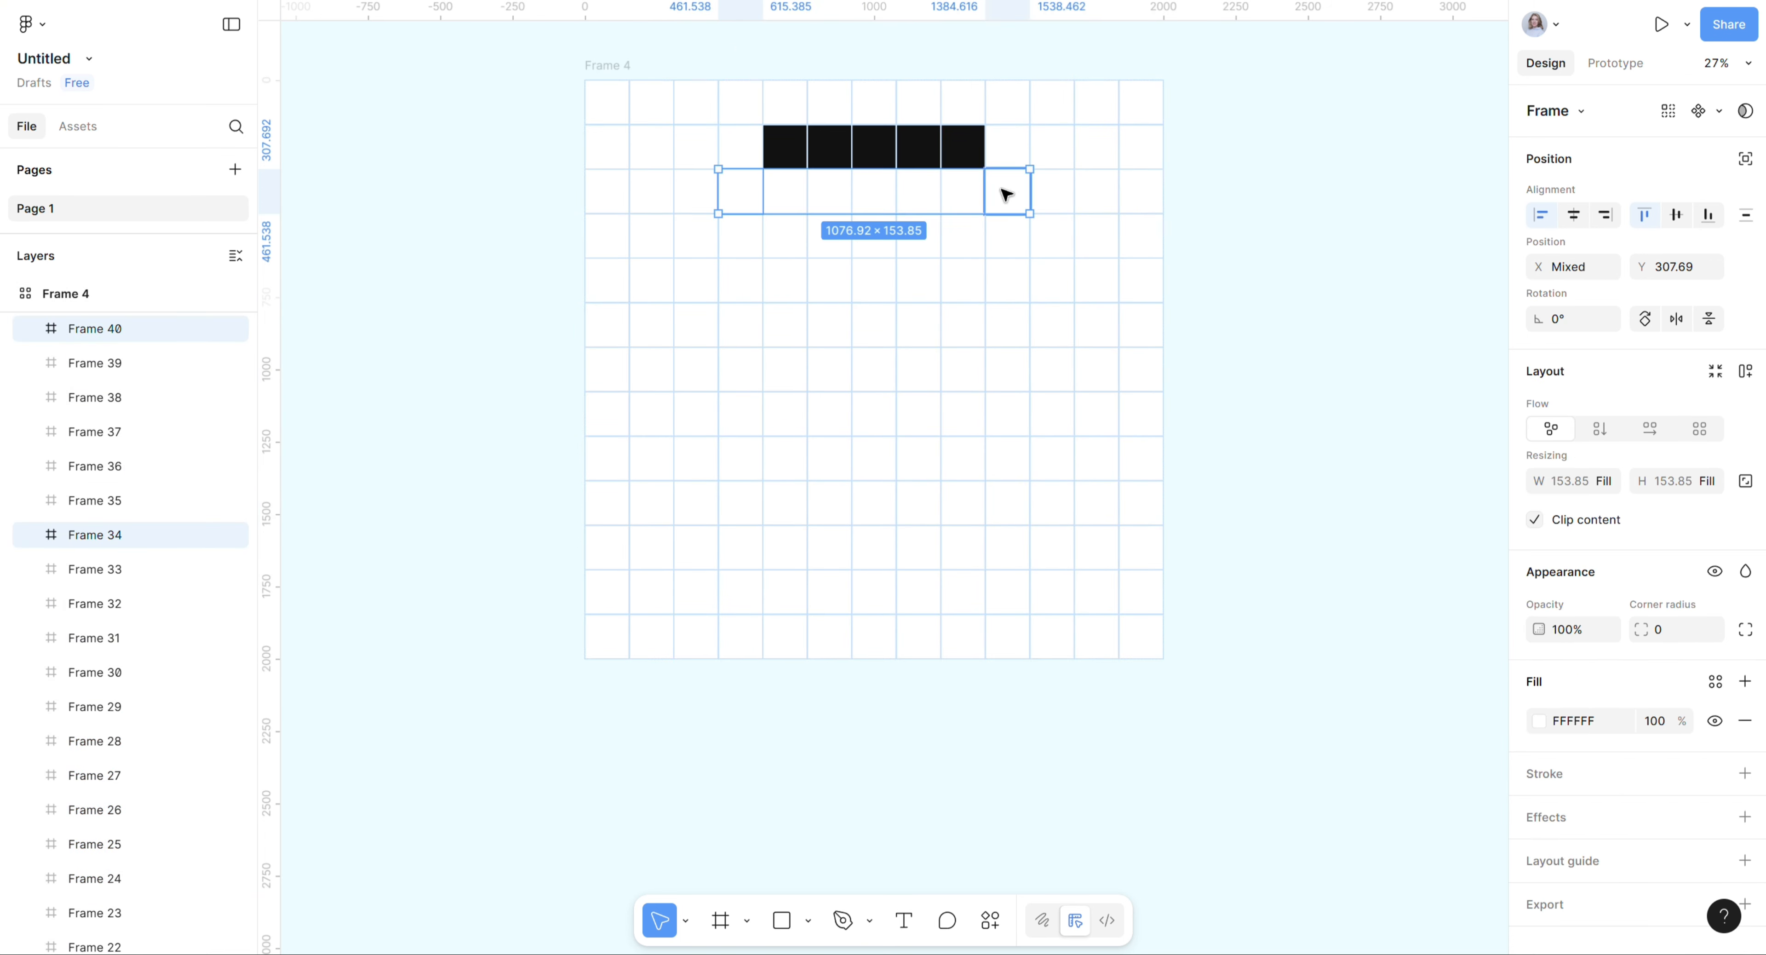
click(1537, 721)
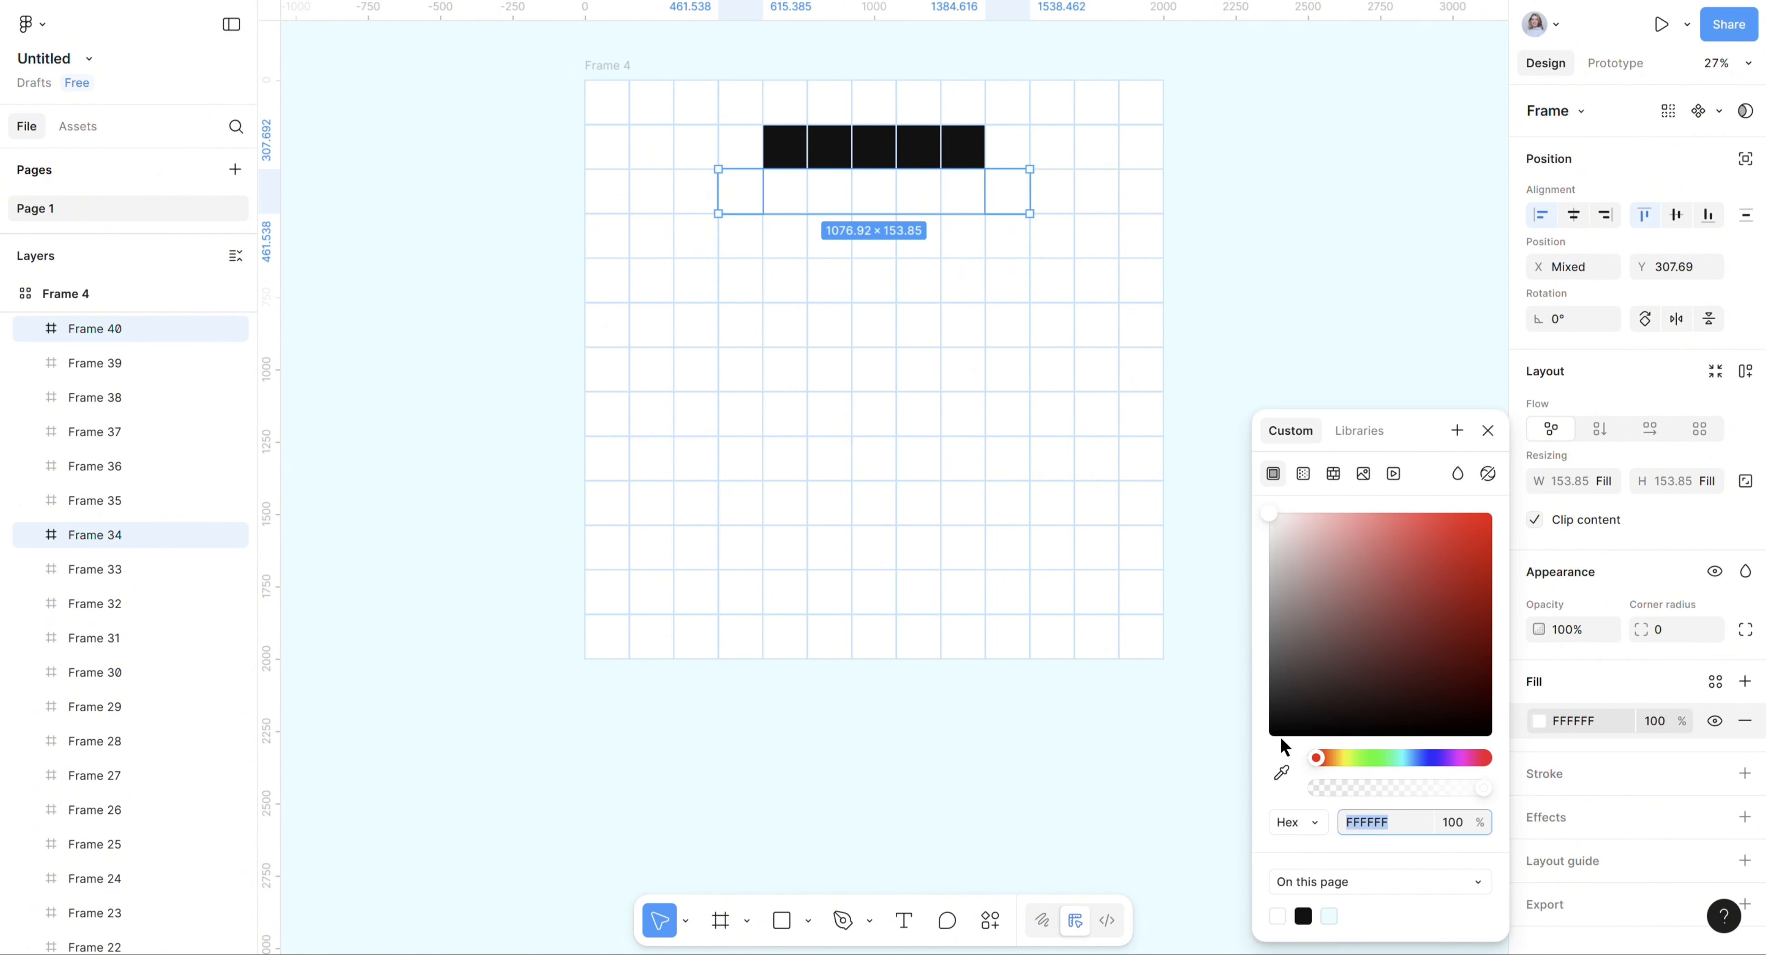
click(1303, 915)
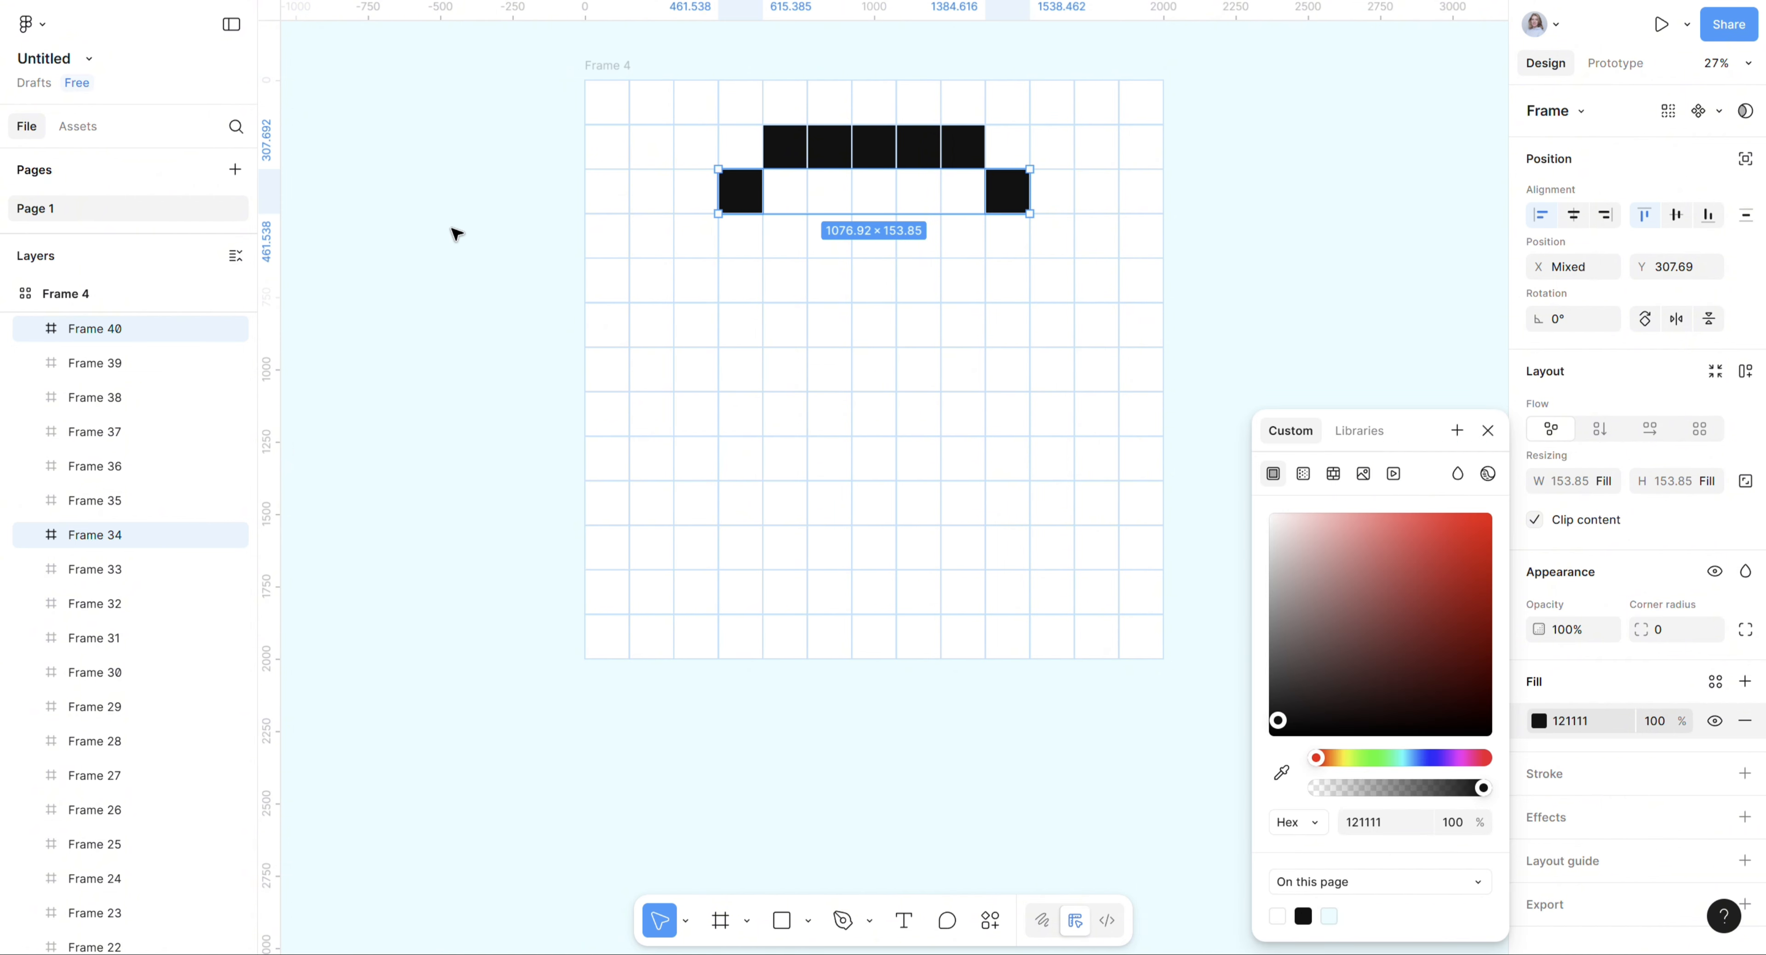
Fill rows four to eight of the third and eleventh columns with the near-black 121111.
click(698, 239)
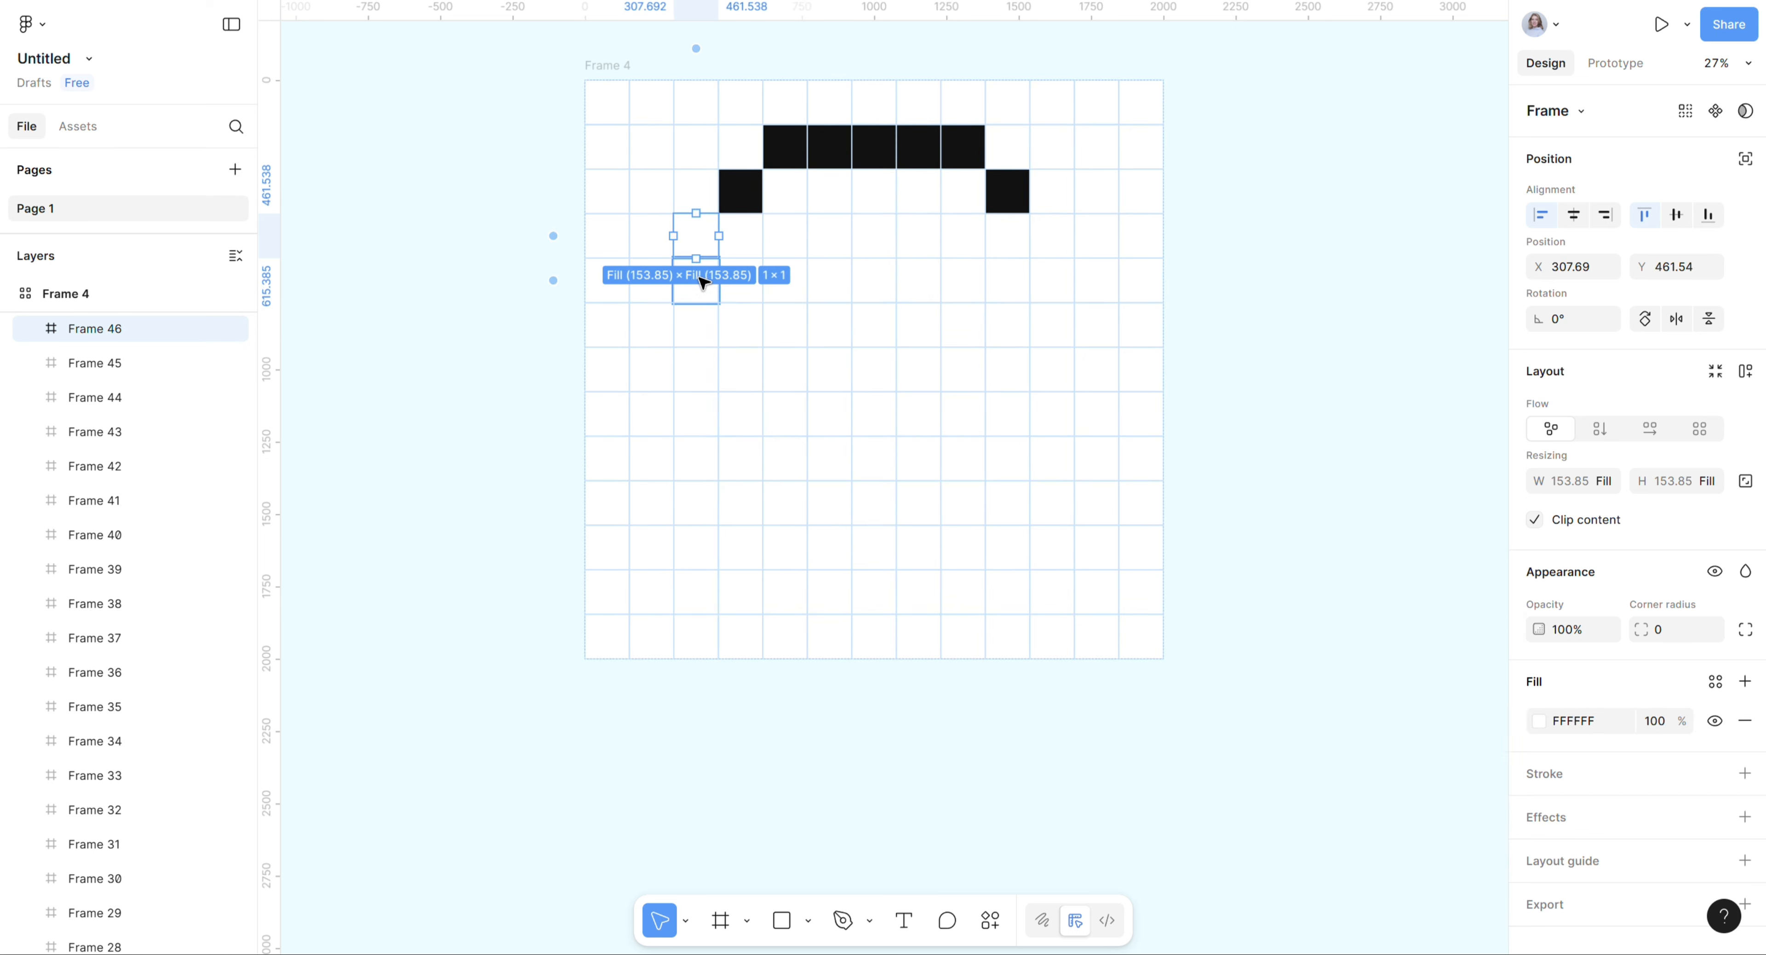
click(694, 286)
click(694, 246)
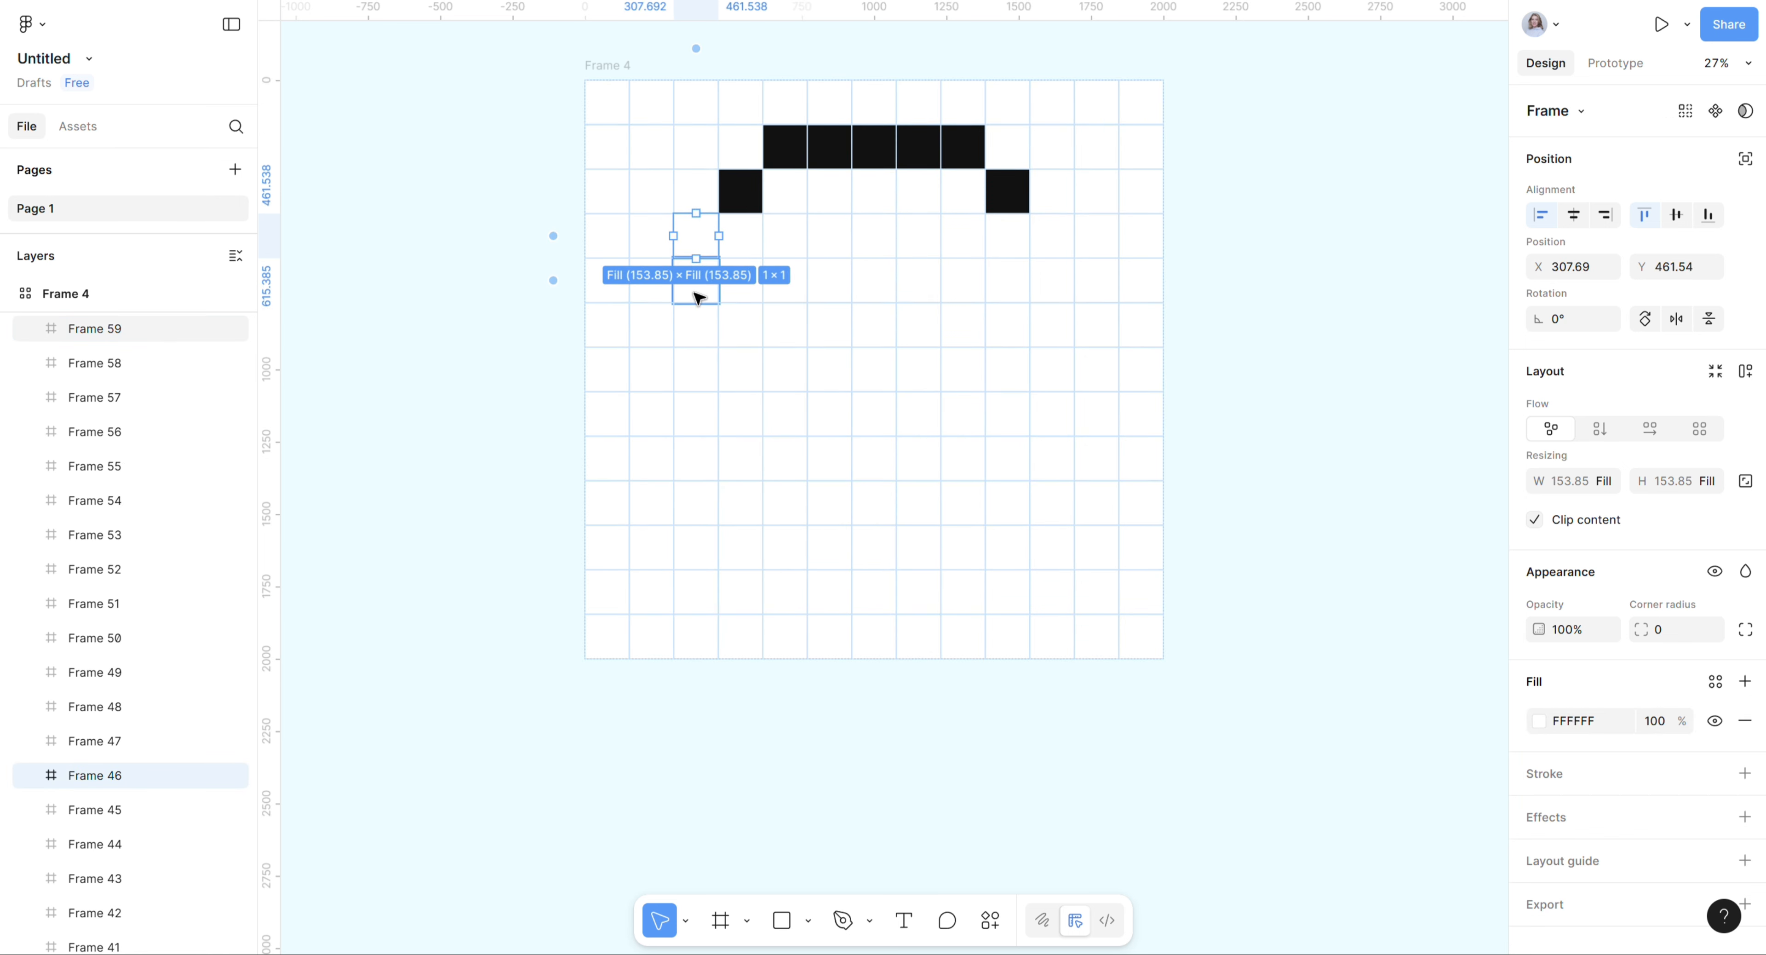
shift+click(695, 293)
shift+click(698, 329)
shift+click(705, 384)
shift+click(705, 412)
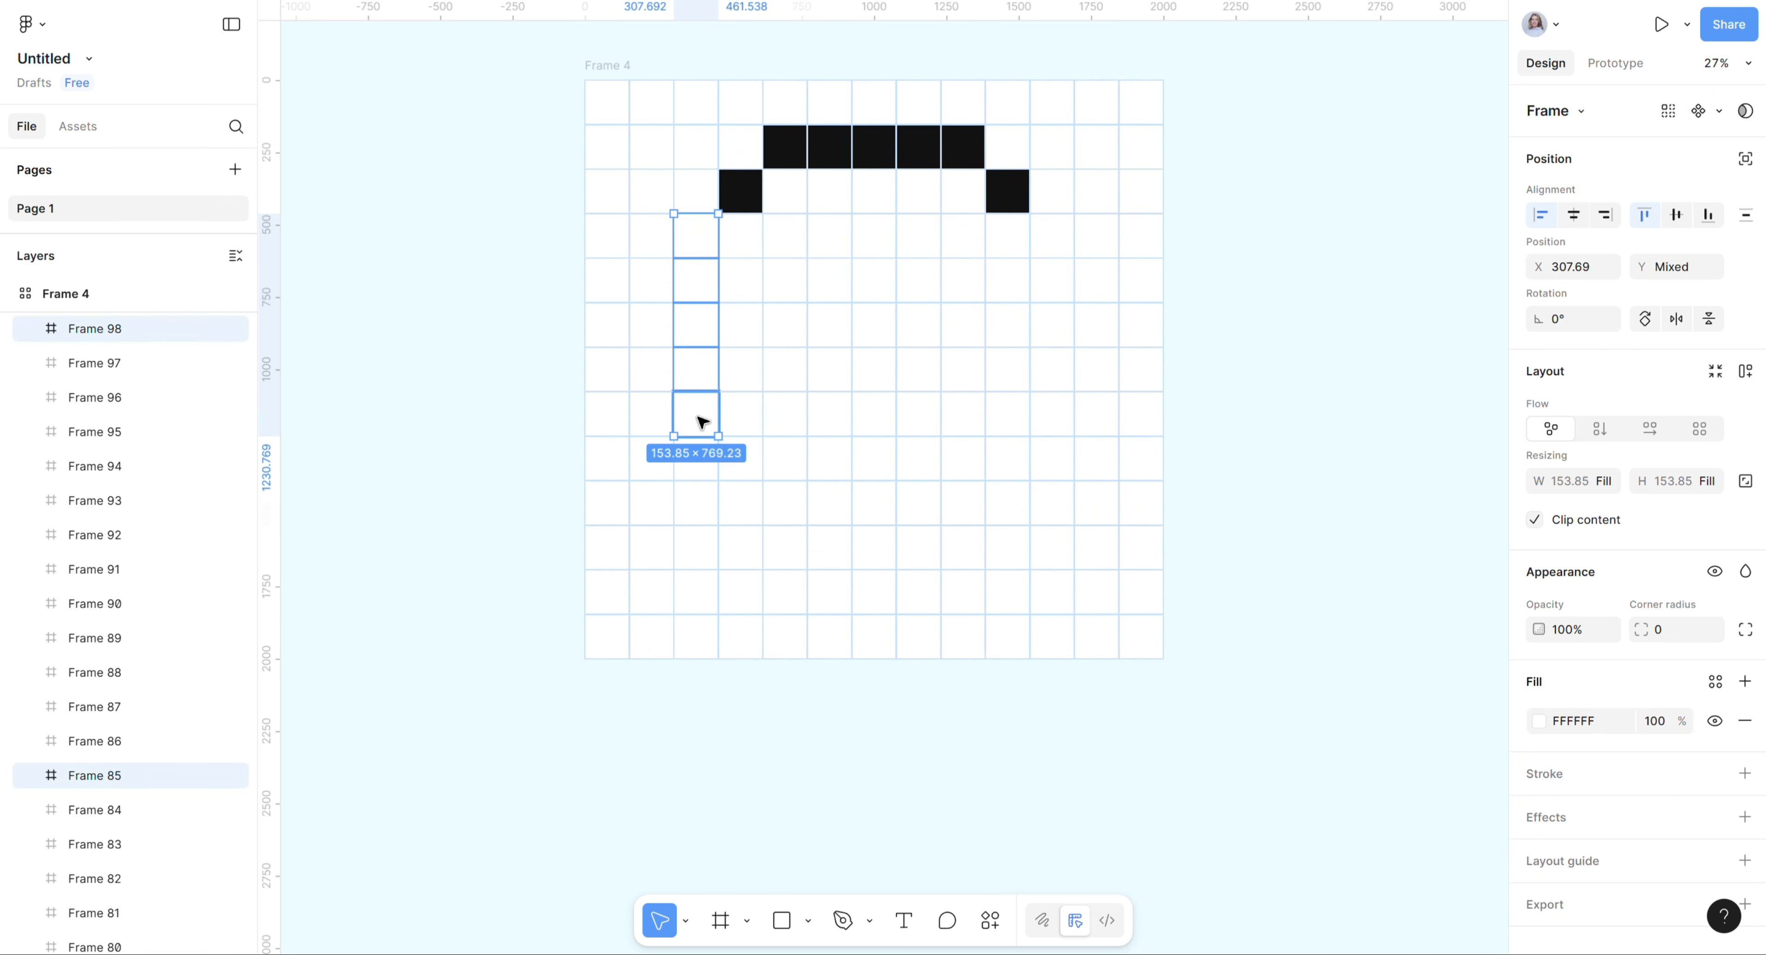
shift+click(1065, 240)
shift+click(1056, 284)
shift+click(1064, 329)
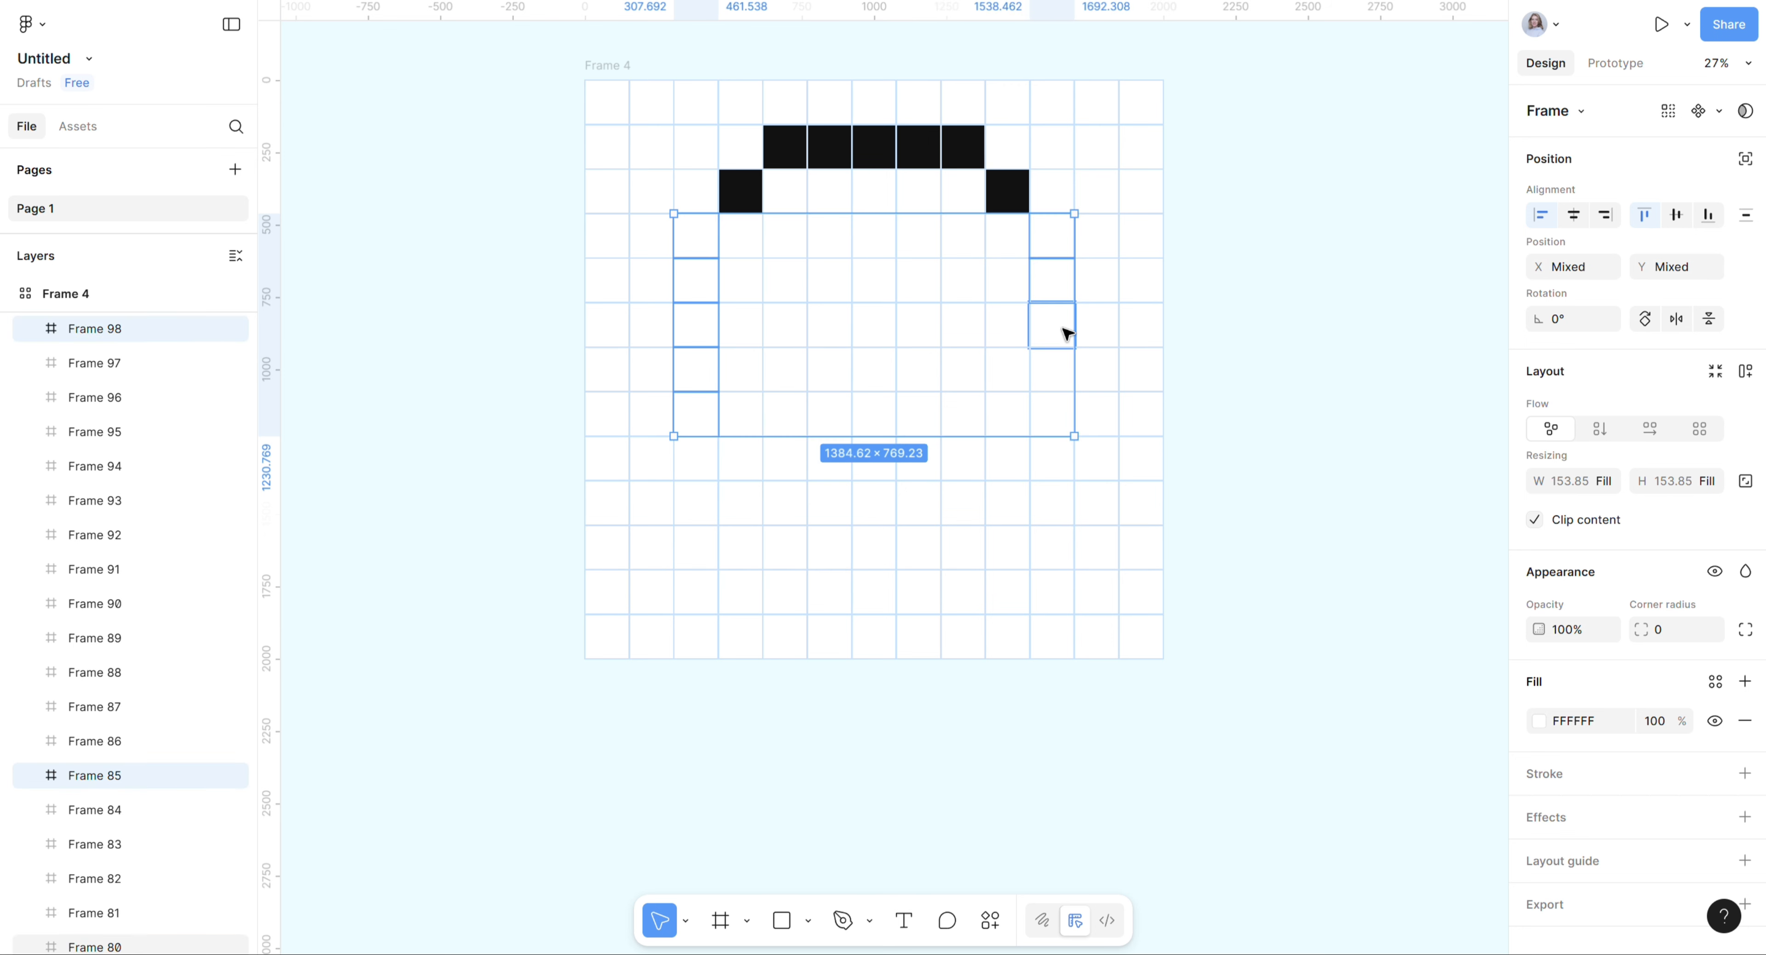
shift+click(1056, 371)
shift+click(1064, 412)
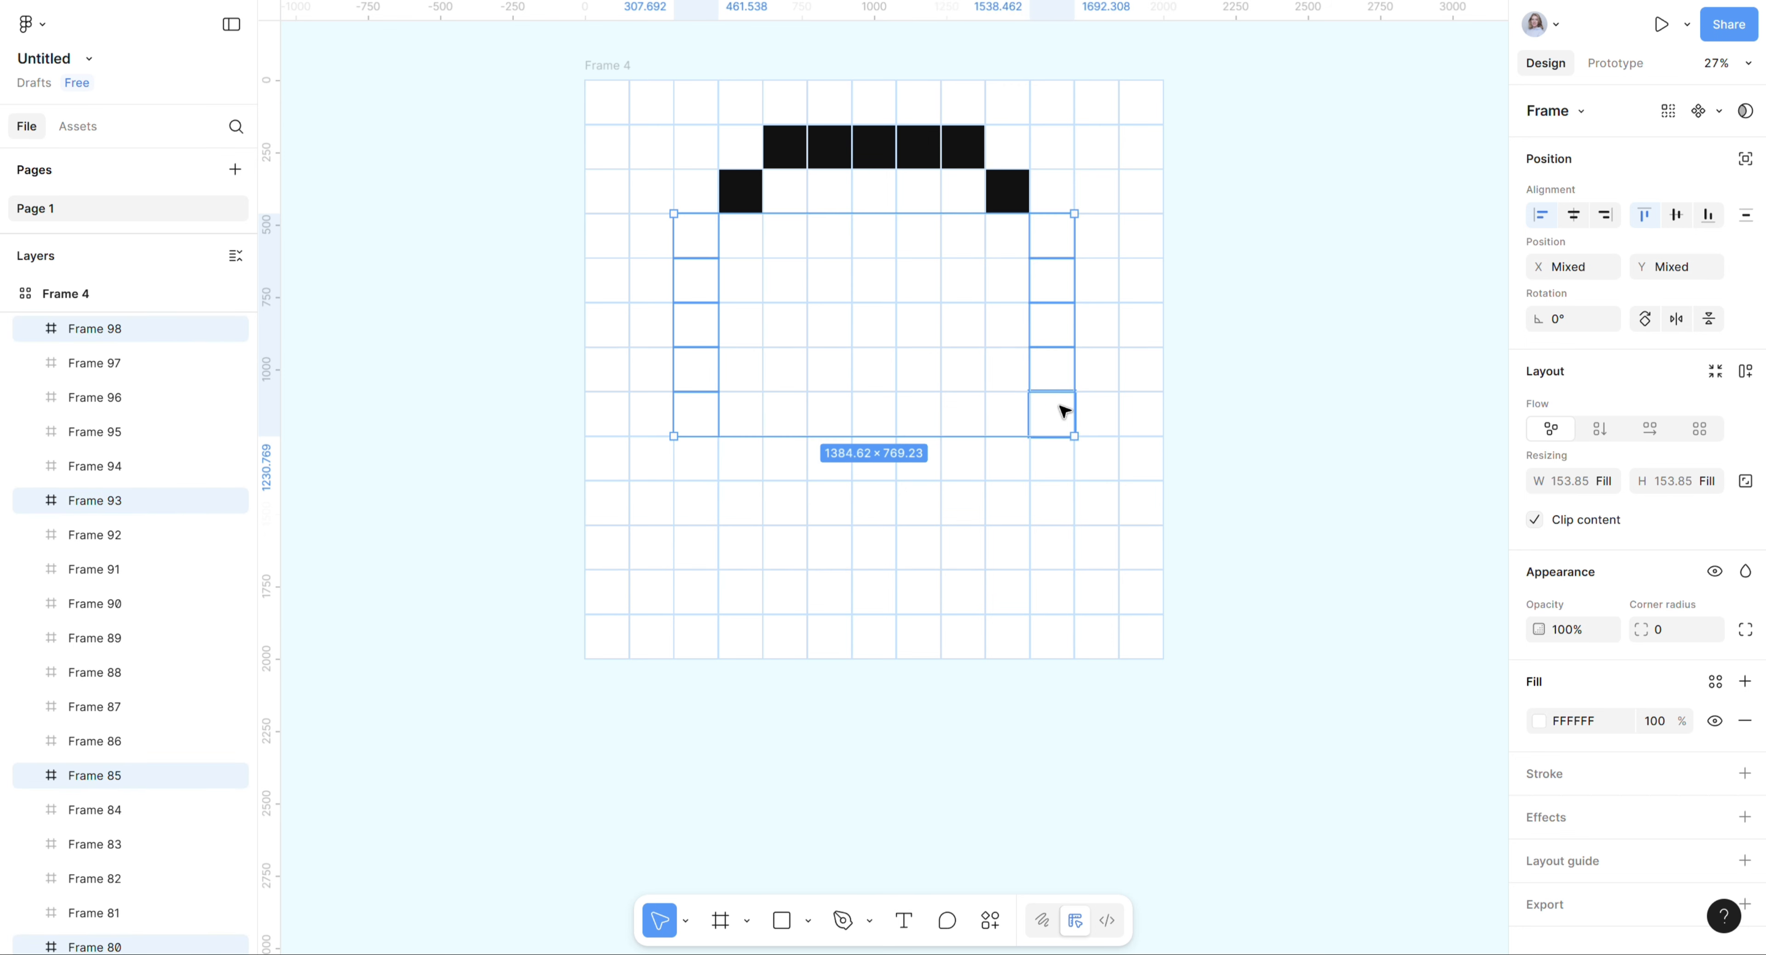
click(1539, 721)
click(1305, 915)
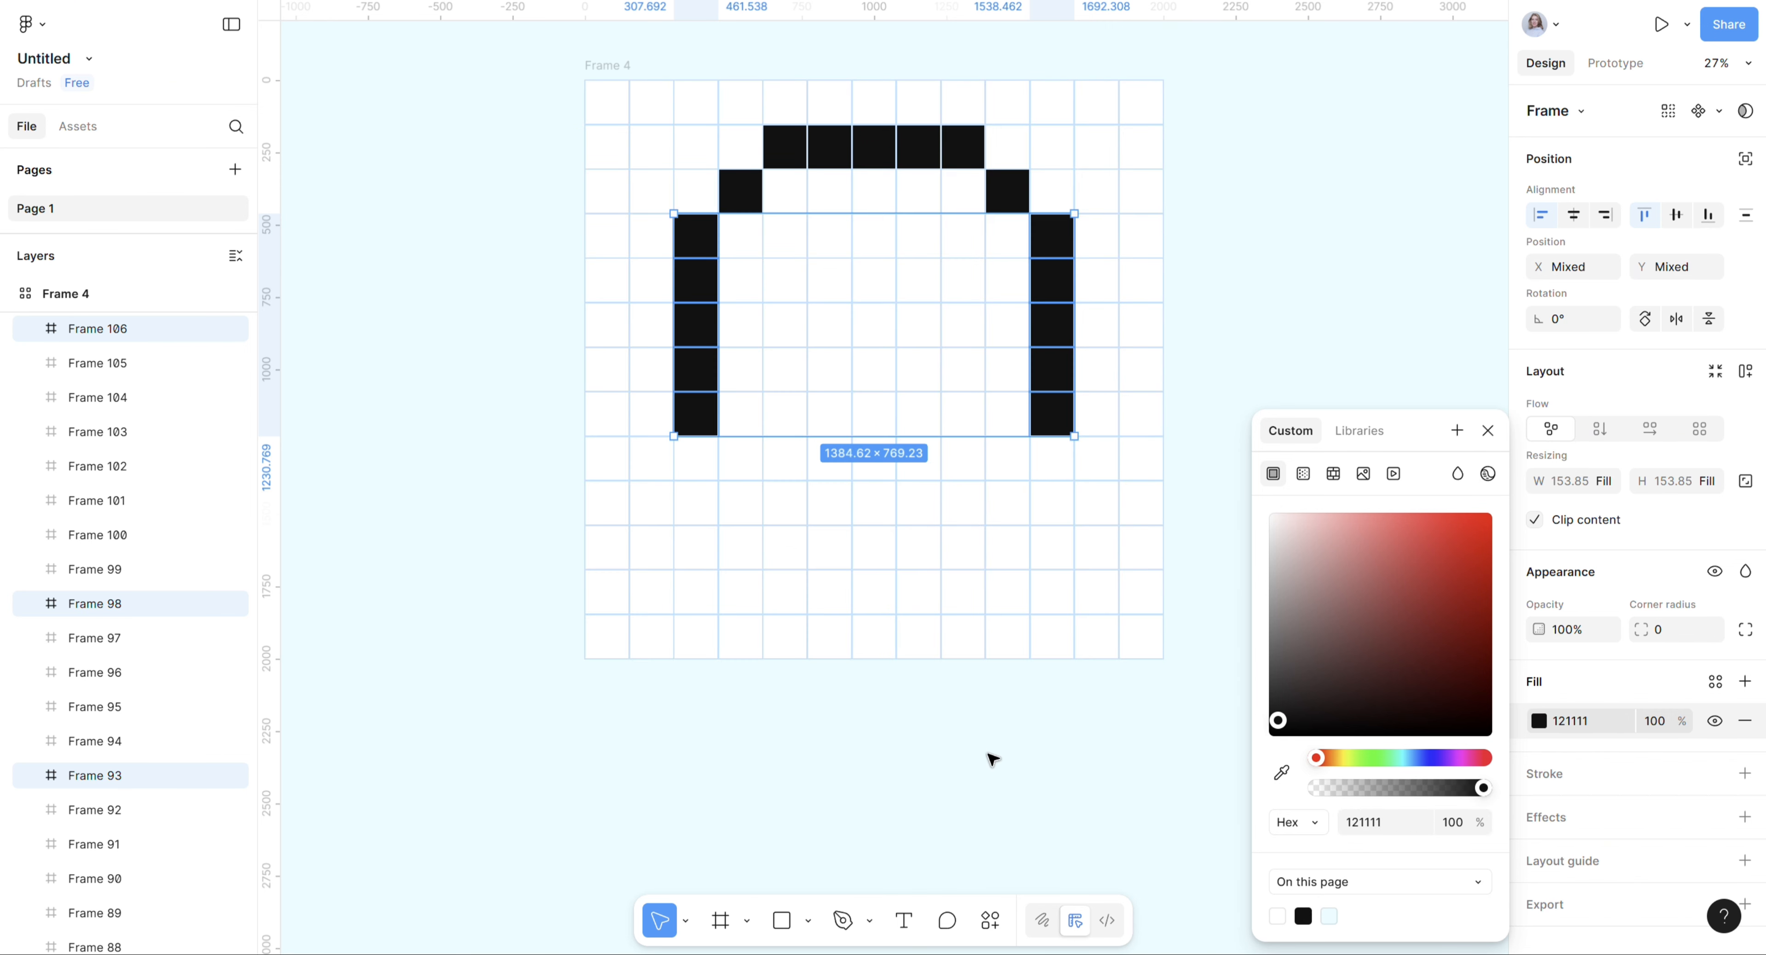
Fill the fourth and tenth cells of the ninth row with the page's near-black colour 121111.
click(739, 457)
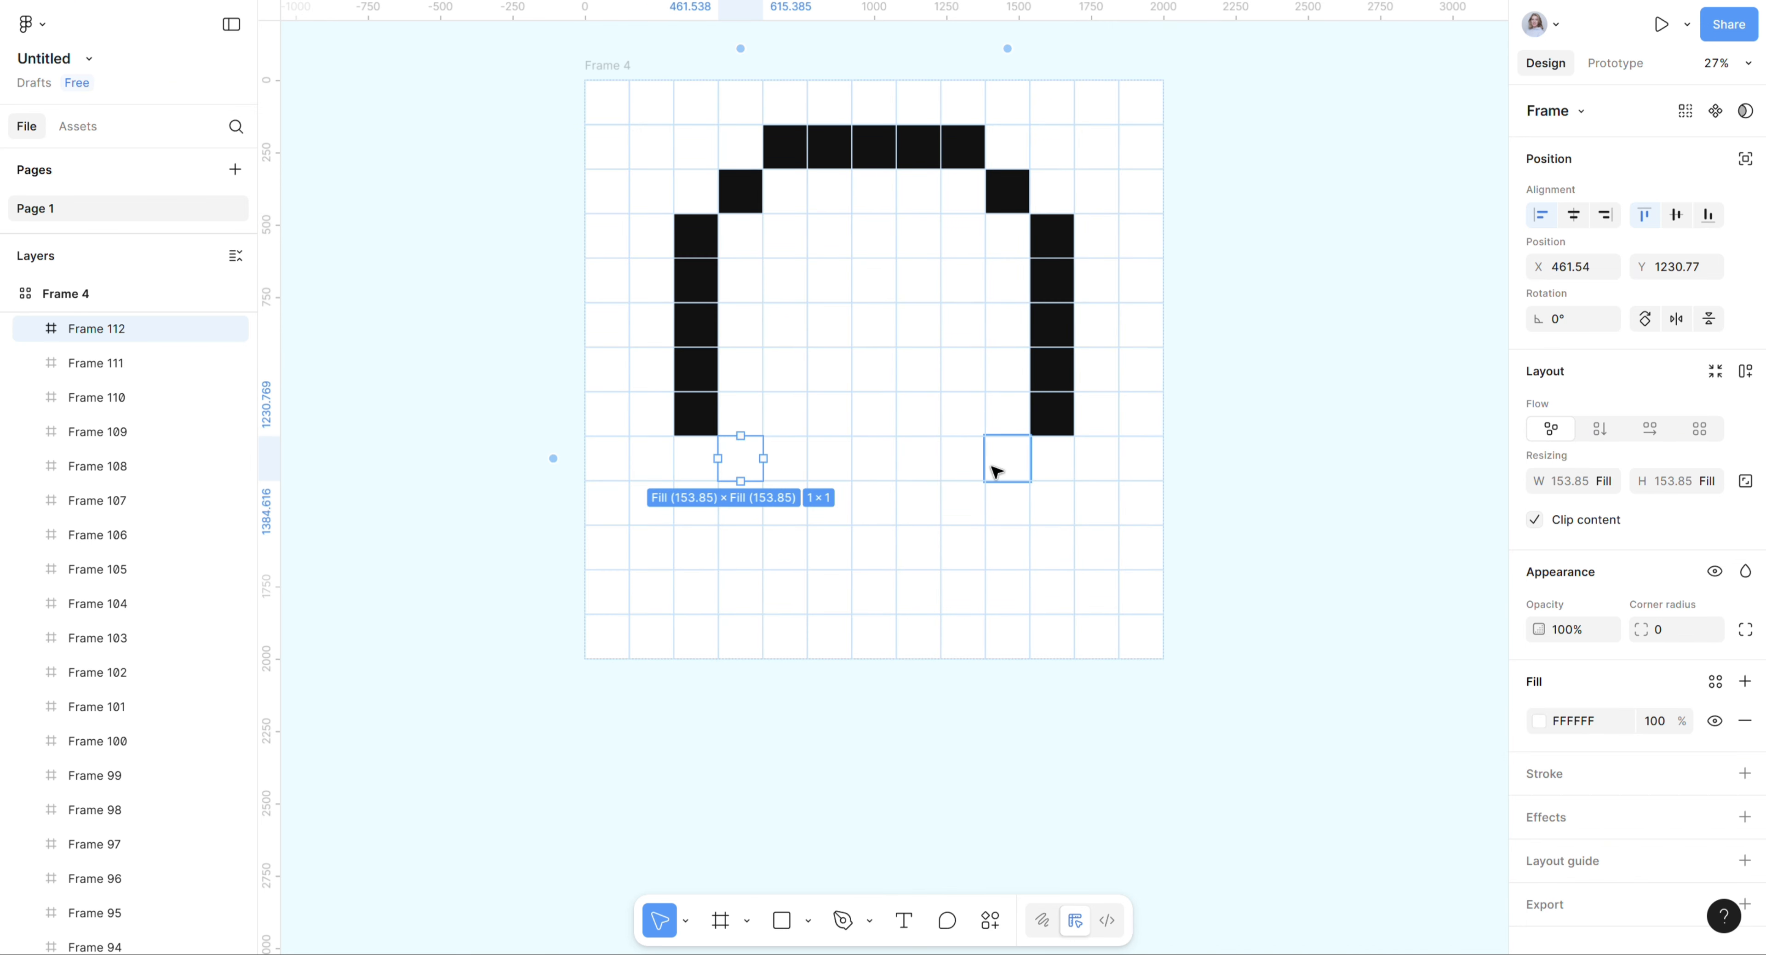
shift+click(998, 468)
click(1540, 721)
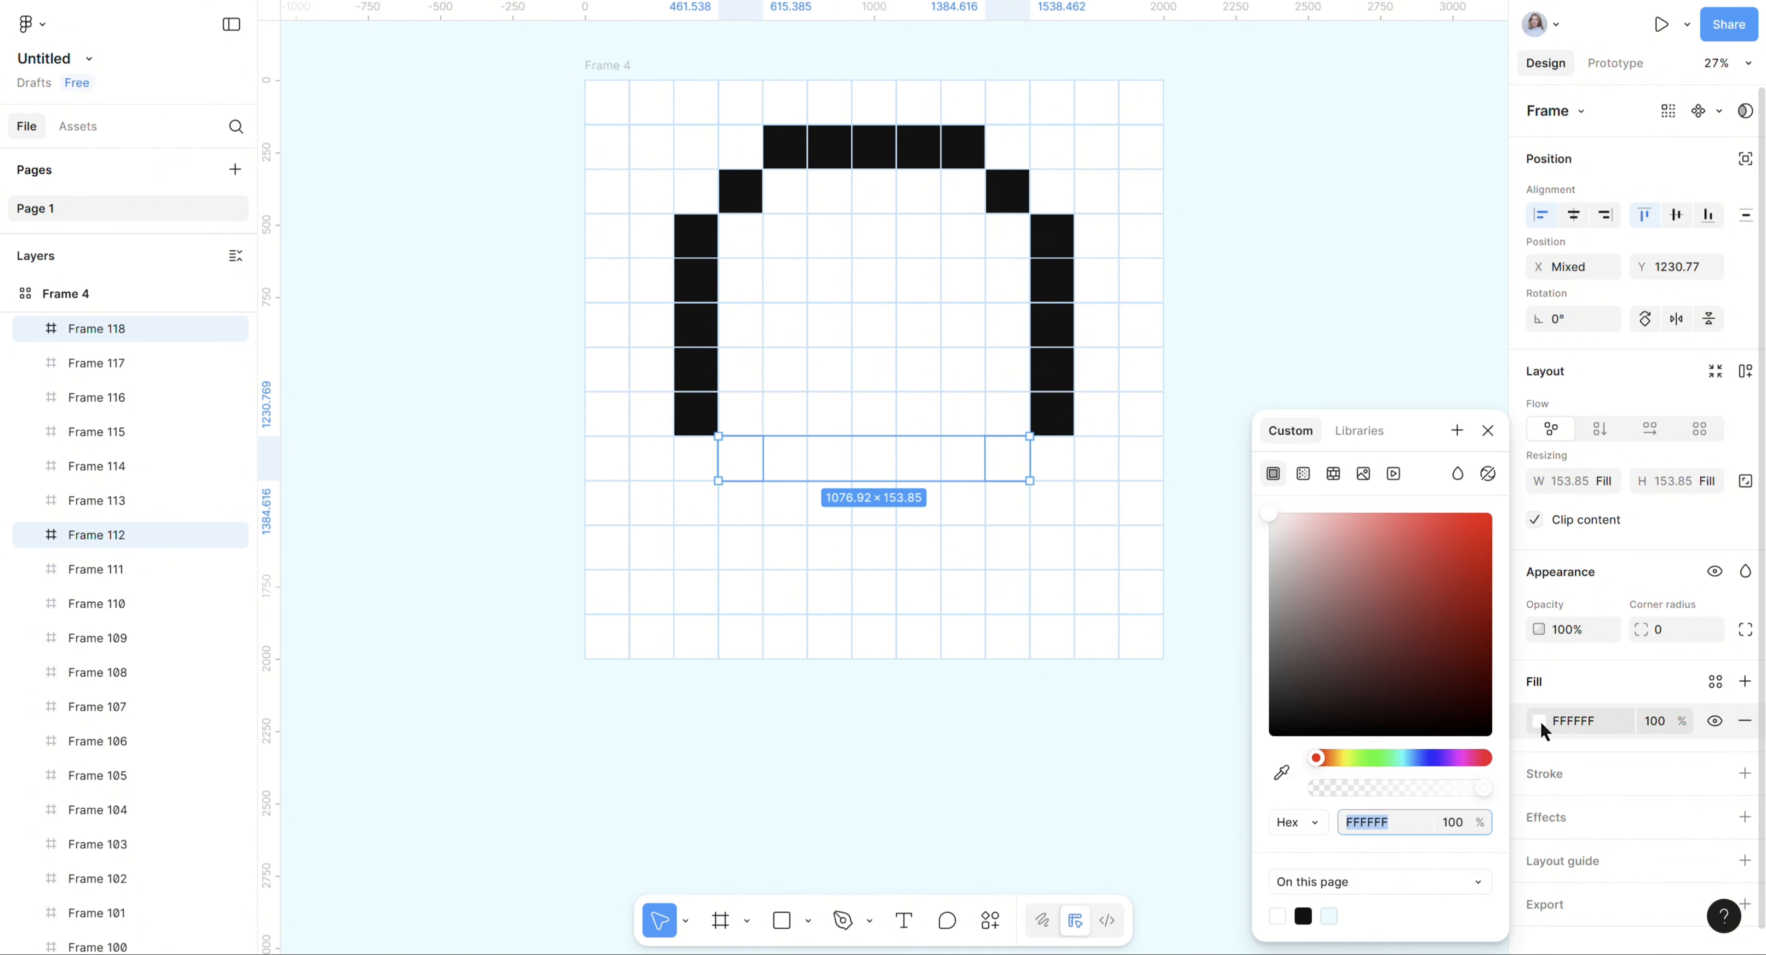
click(1303, 916)
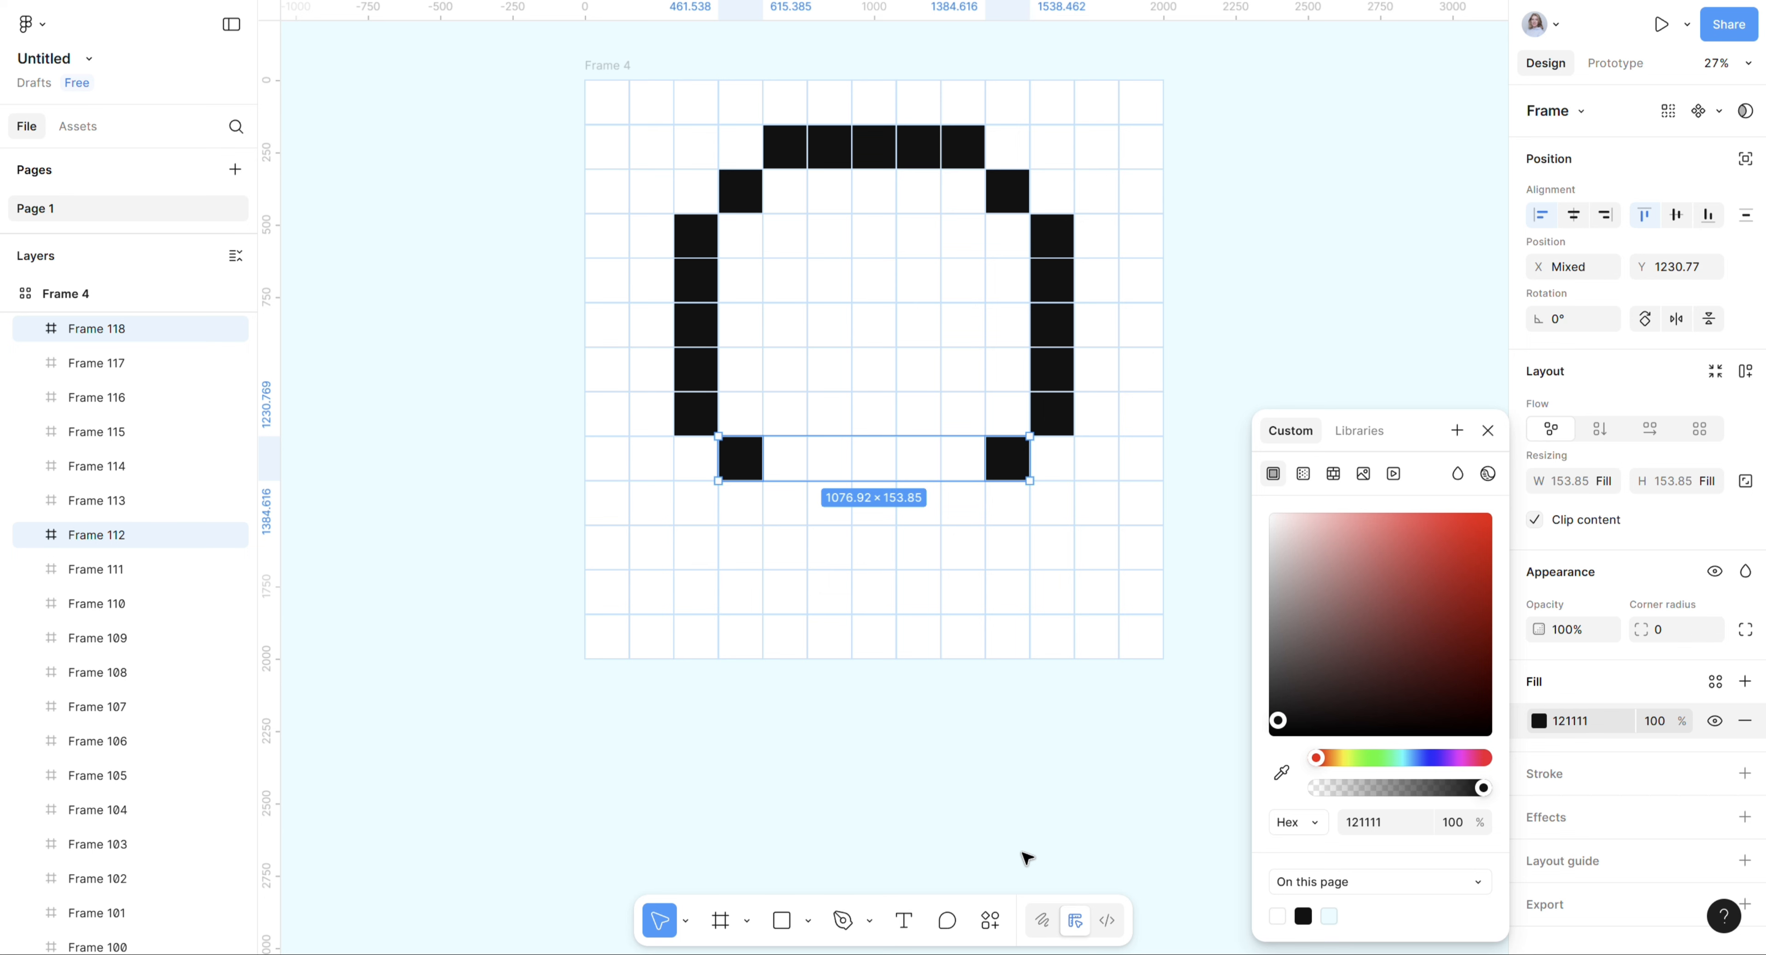
Fill the third and eleventh cells of the tenth row with the near-black 121111.
click(694, 506)
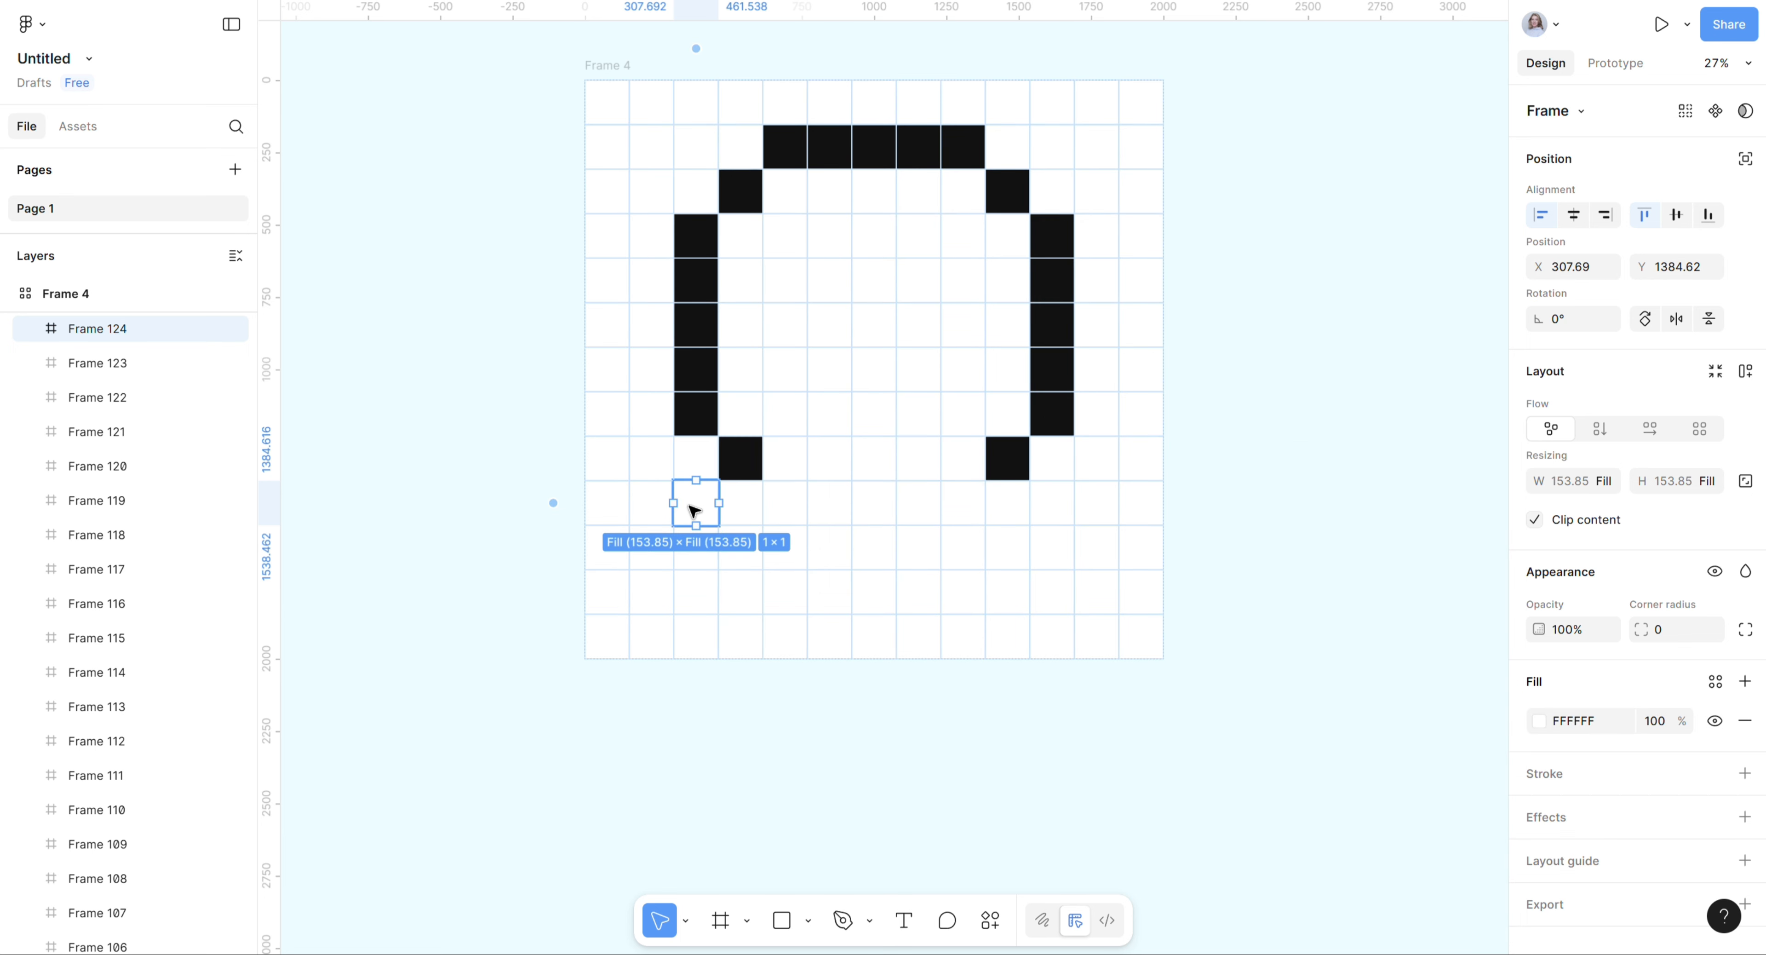
shift+click(1054, 507)
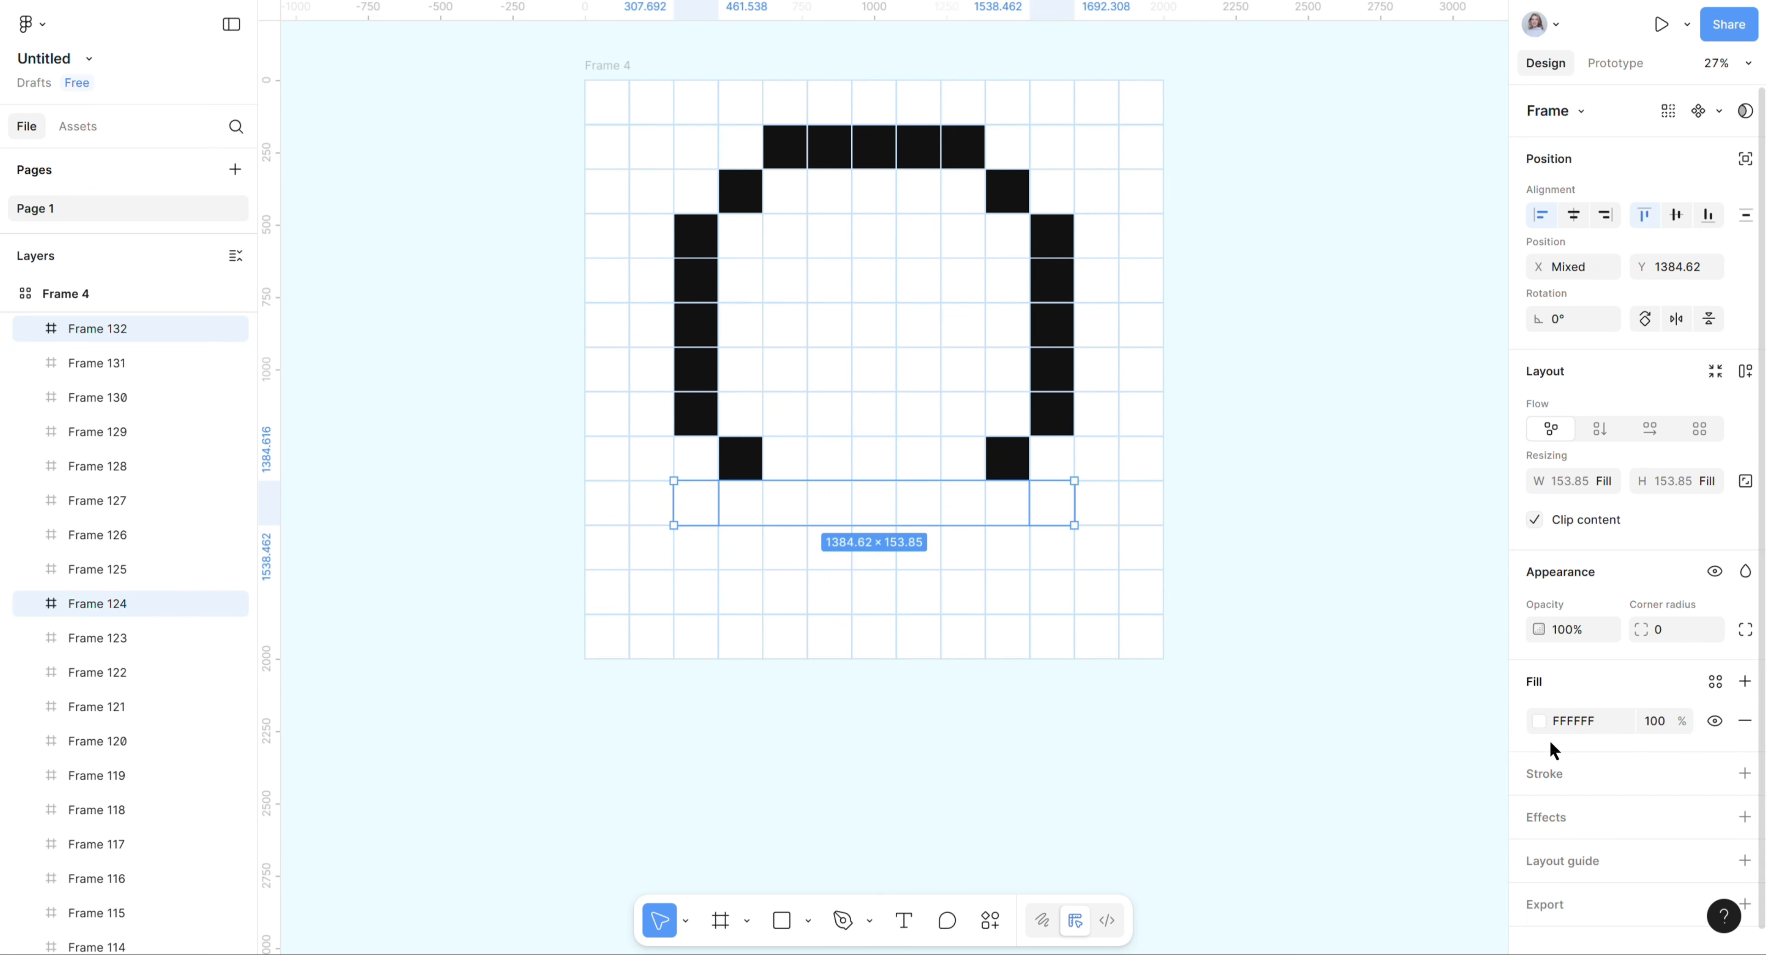
click(1540, 720)
click(1303, 916)
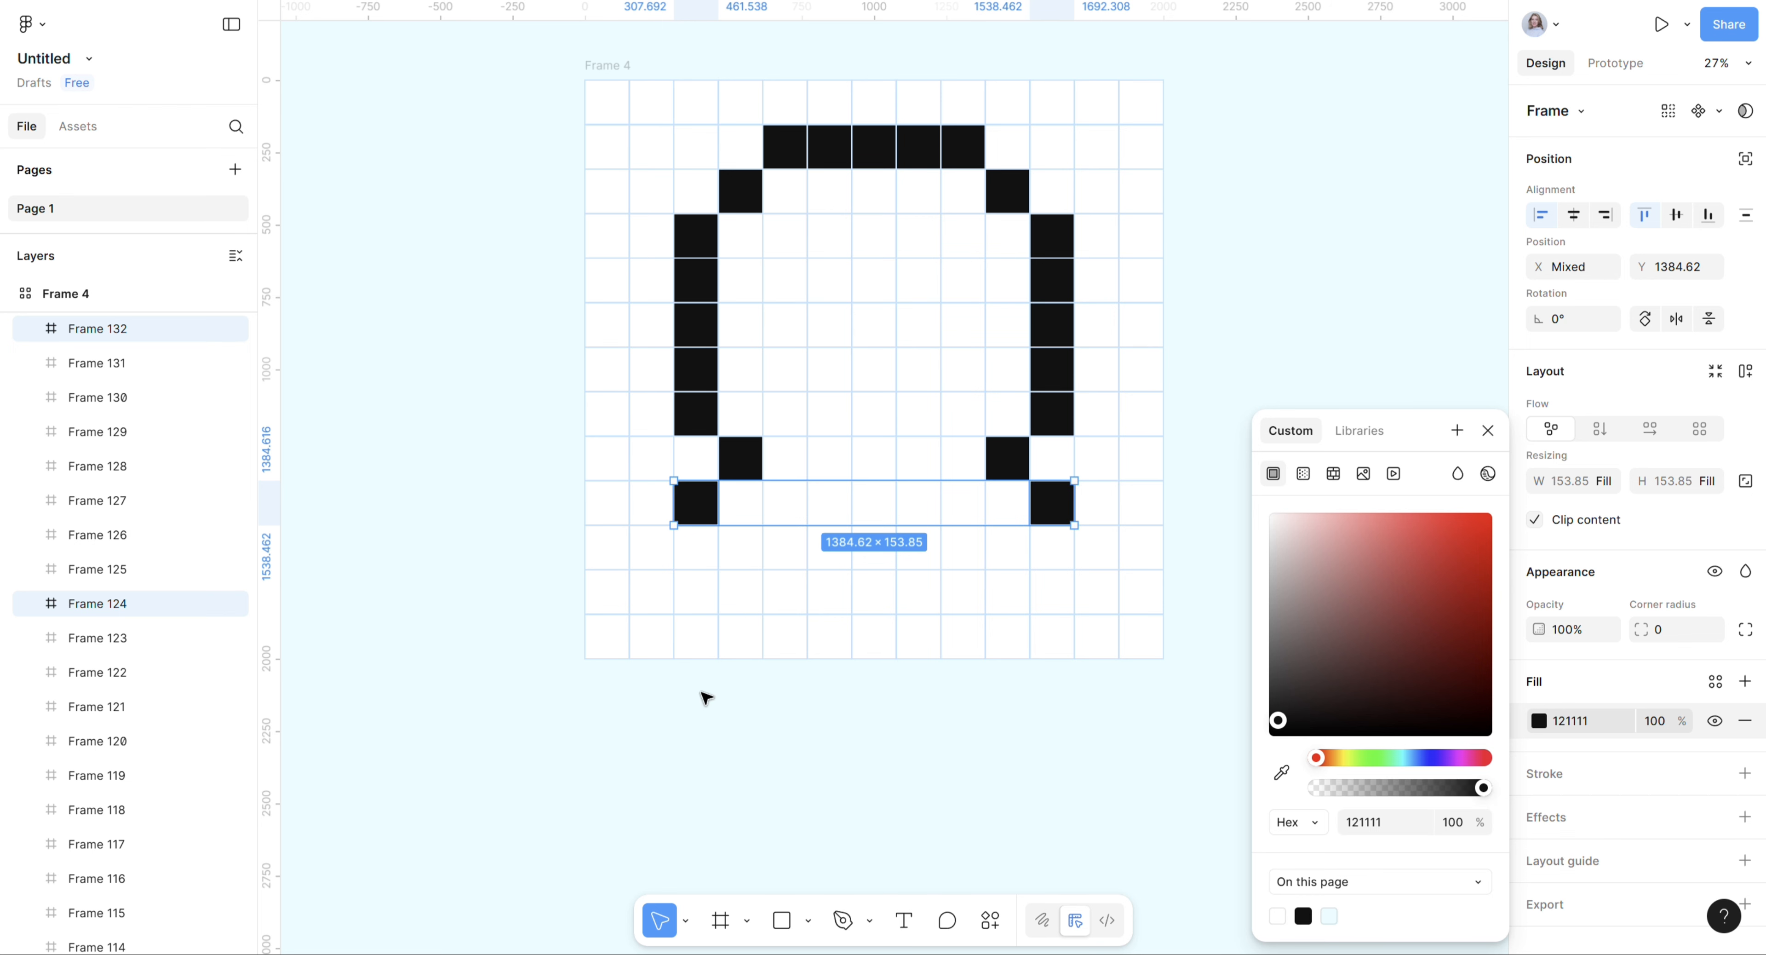
Fill the fourth, fifth, ninth and tenth cells of the eleventh row with near-black 121111.
click(732, 549)
shift+click(795, 552)
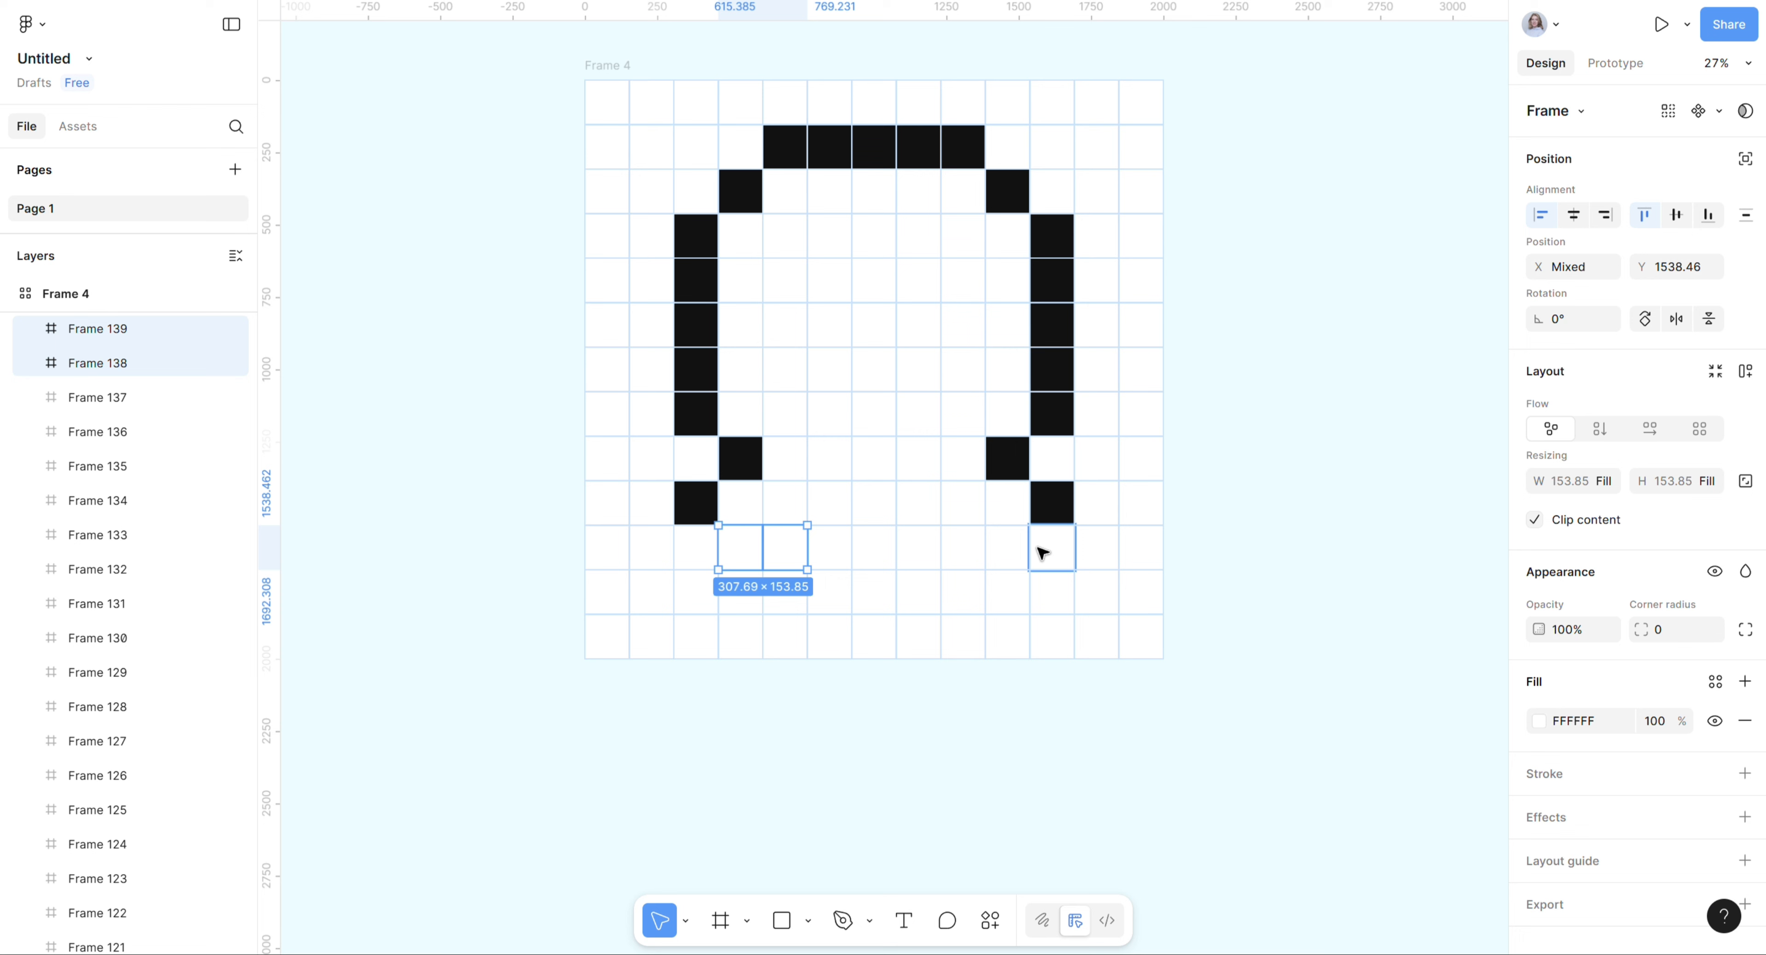
shift+click(1009, 552)
shift+click(968, 558)
click(1538, 720)
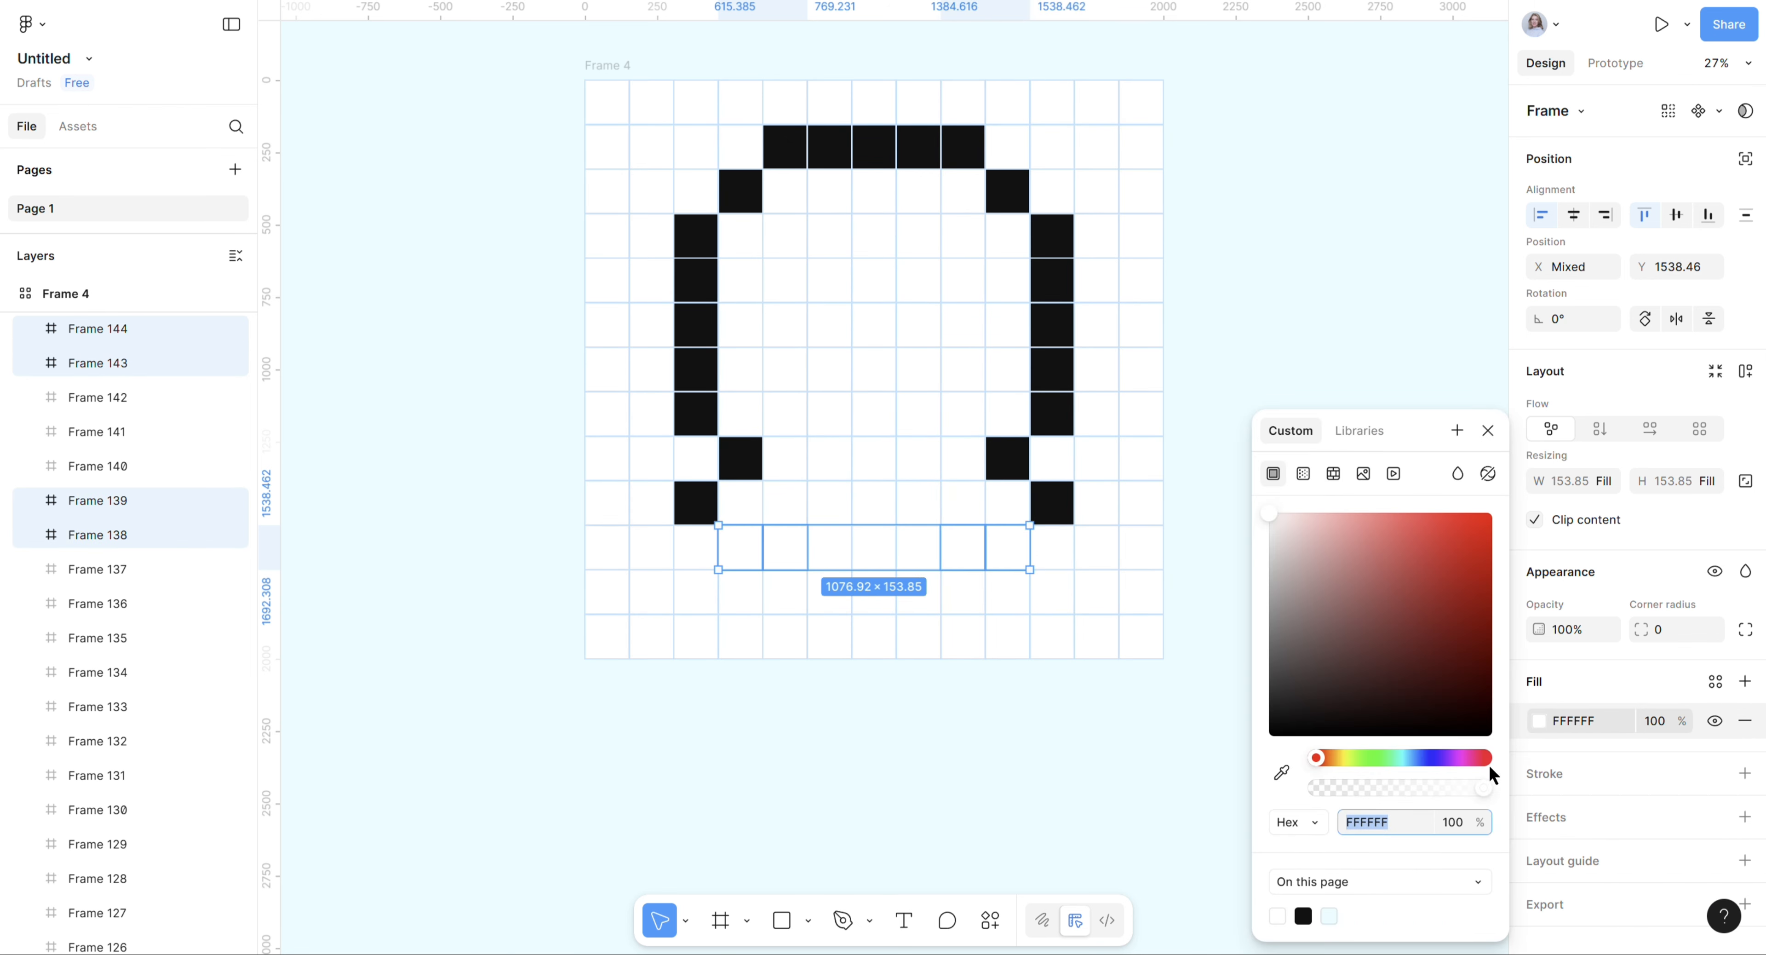
click(1303, 916)
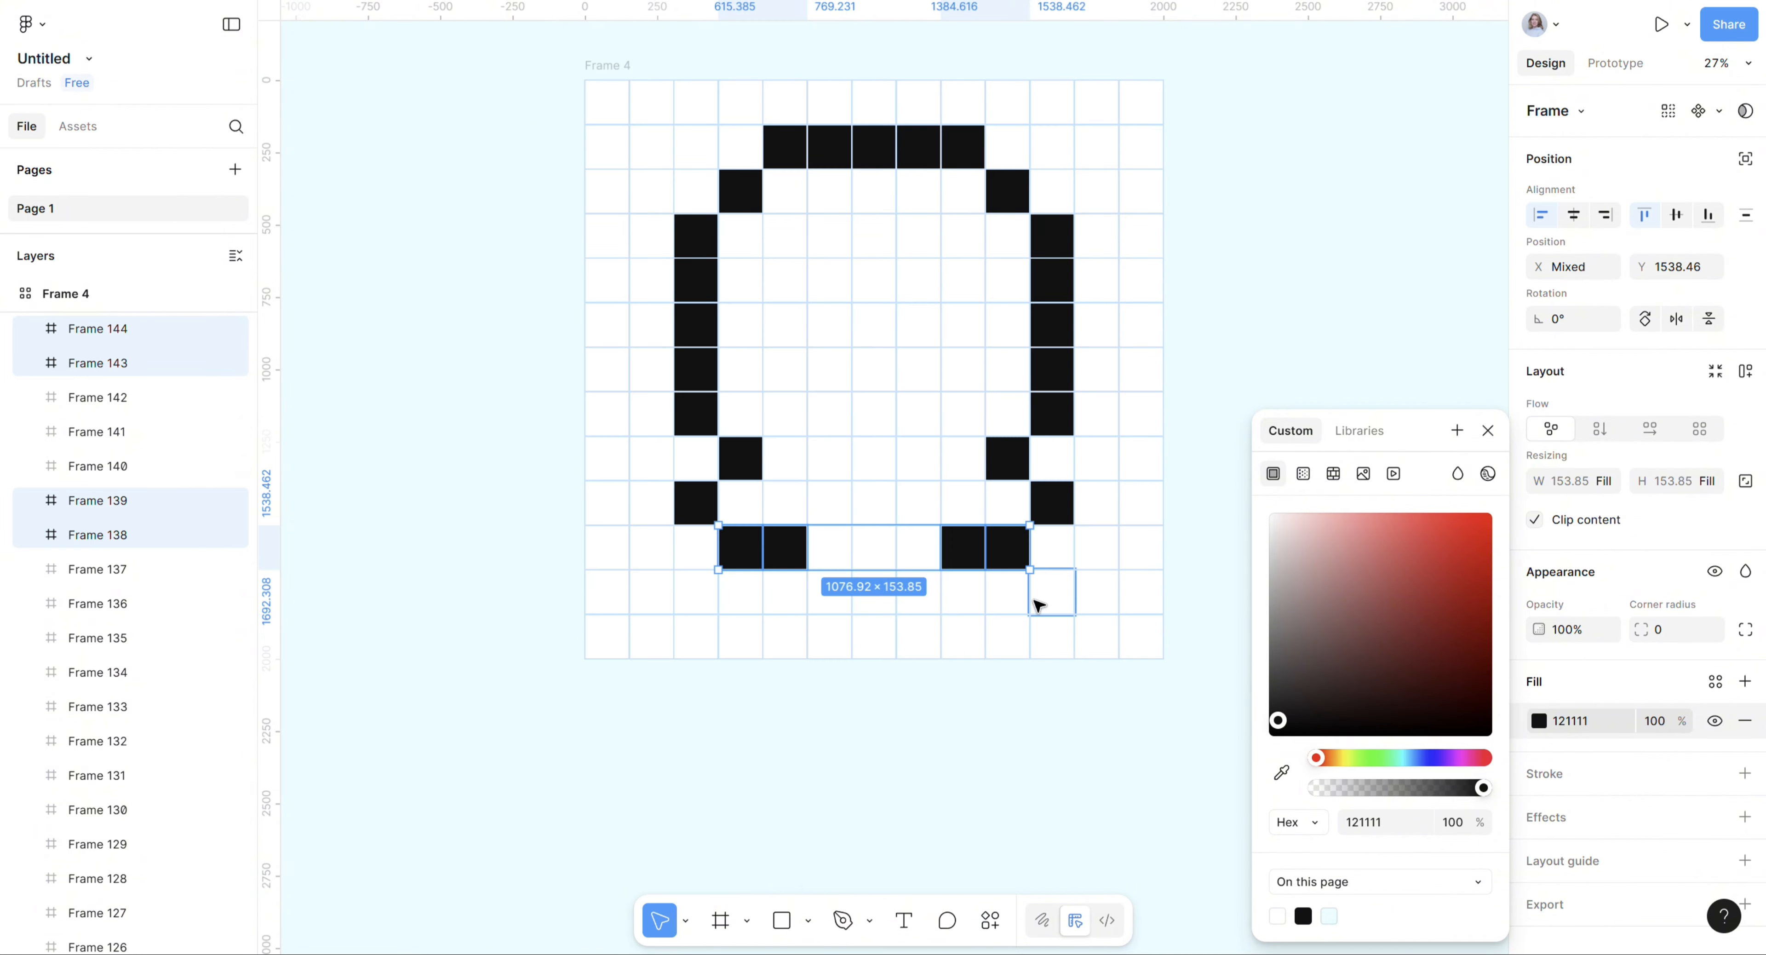
Fill the middle cell of the eleventh row, column seven, with the near-black 121111.
click(872, 548)
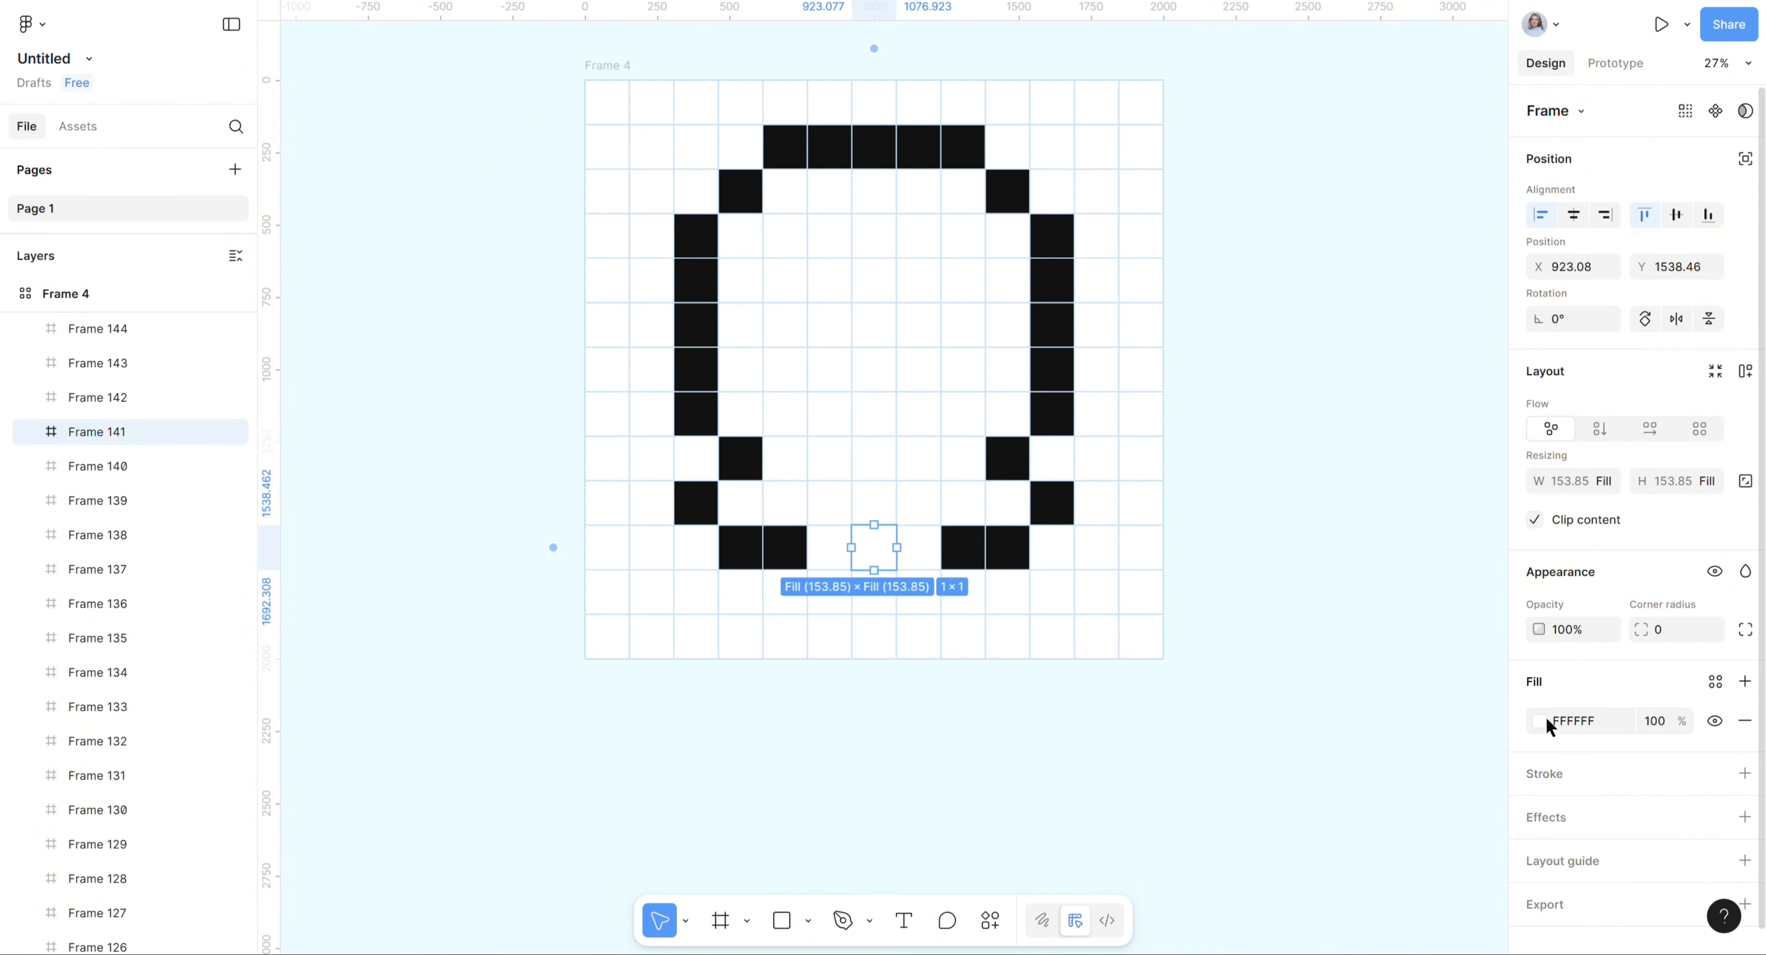
click(1543, 721)
click(1315, 916)
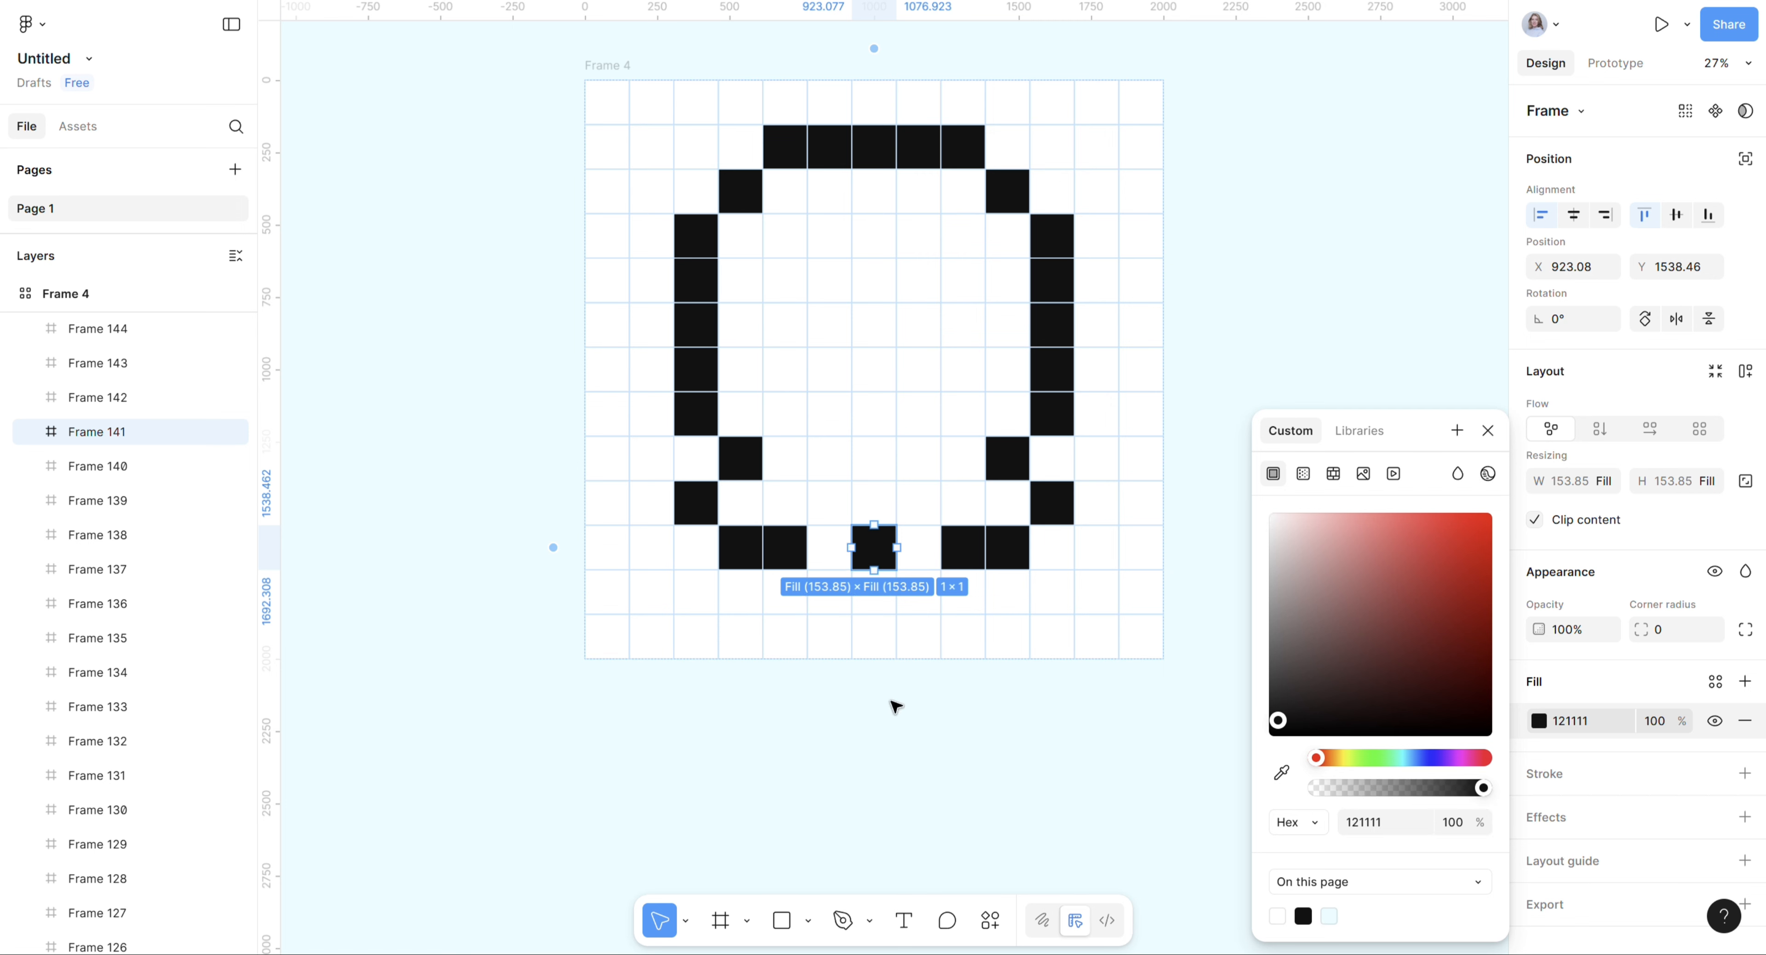
shift+click(831, 507)
shift+click(930, 512)
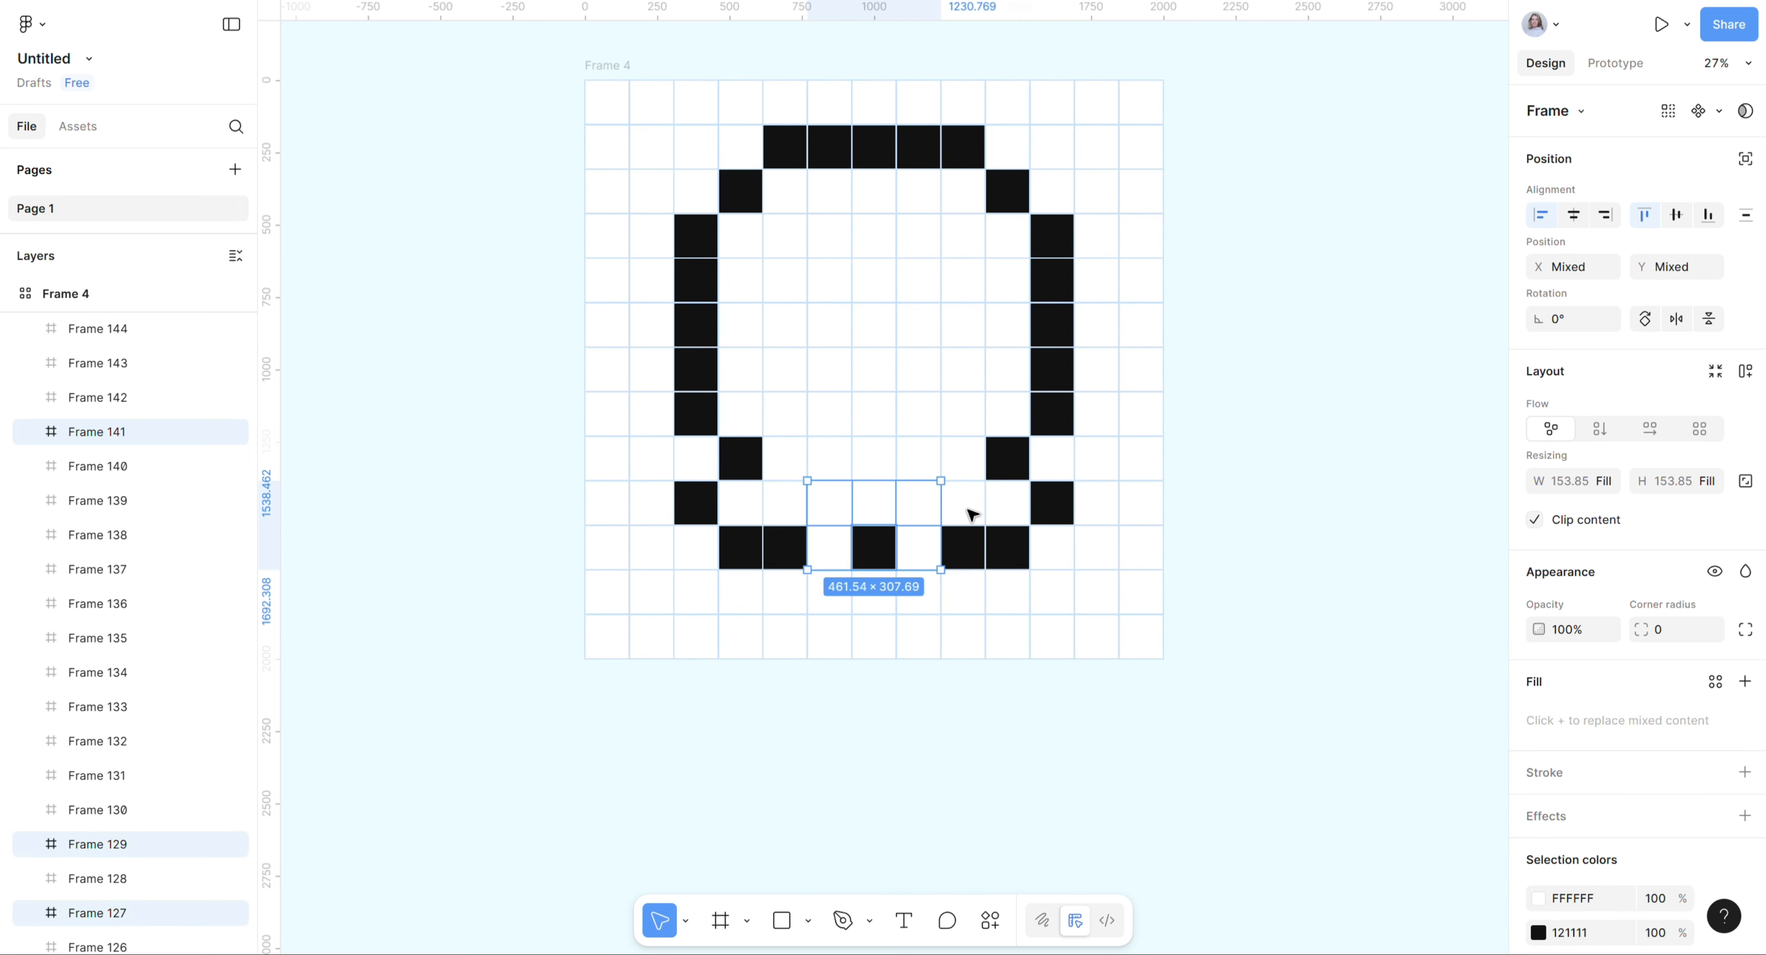
click(1541, 932)
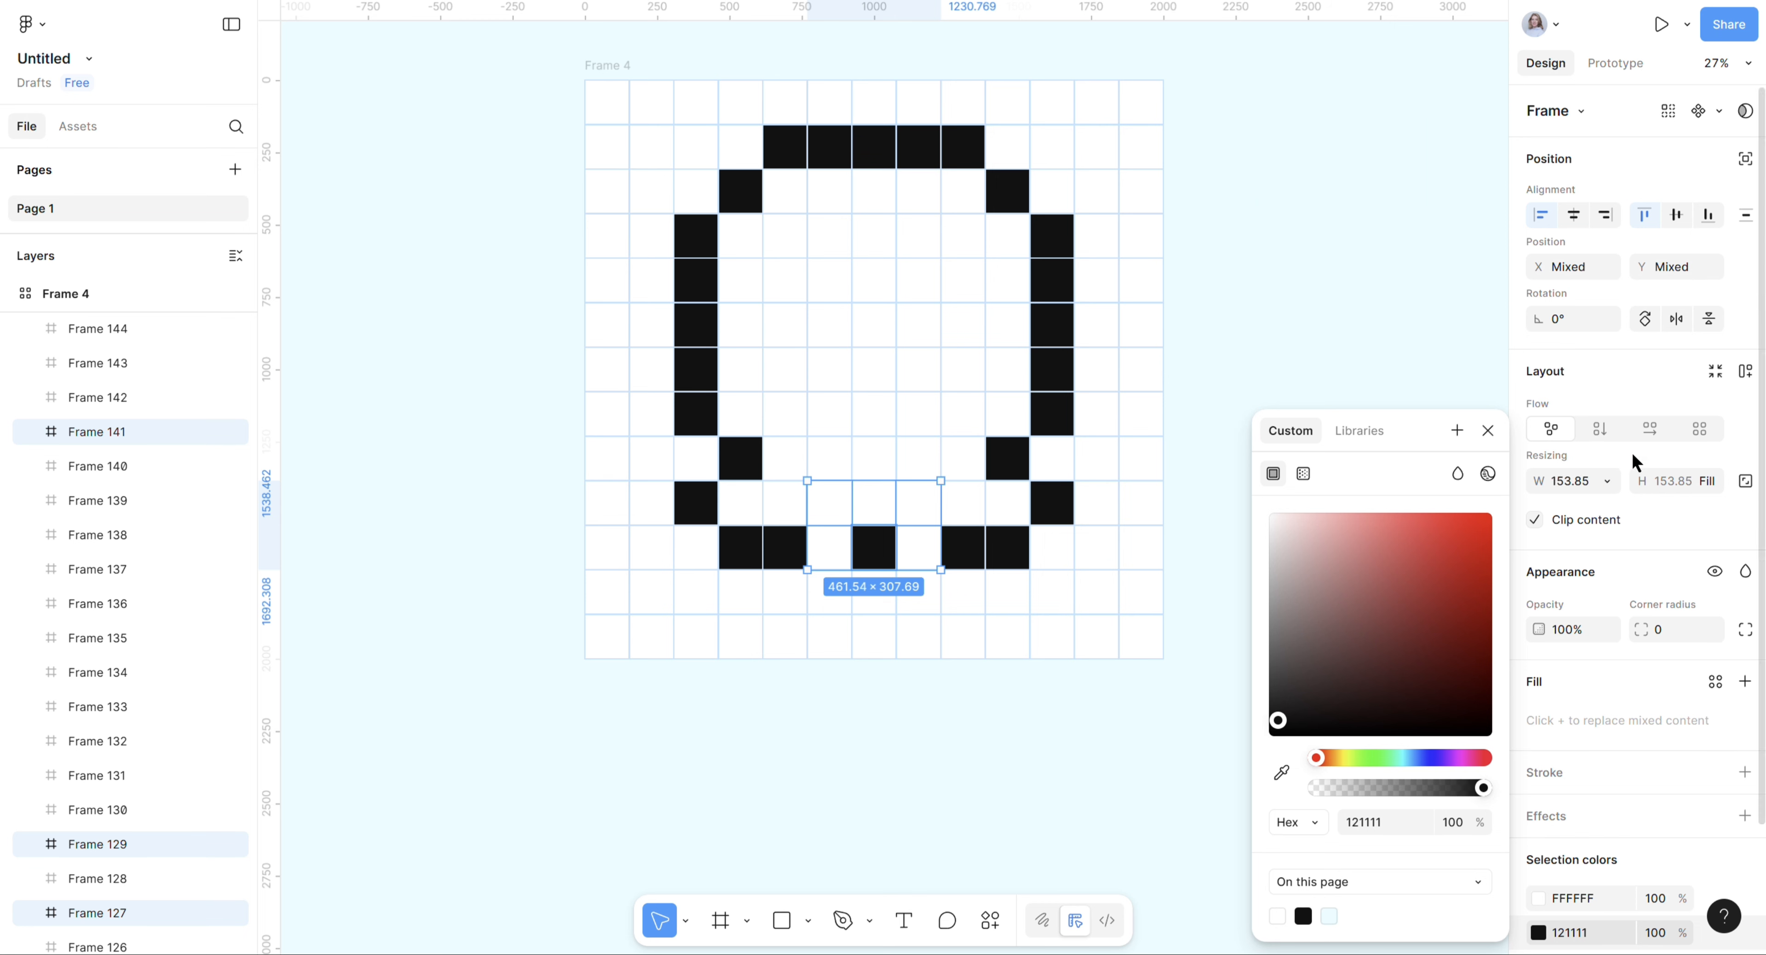
click(1488, 430)
Fill the sixth and eighth cells of the tenth row with the page's near-black 121111.
click(848, 507)
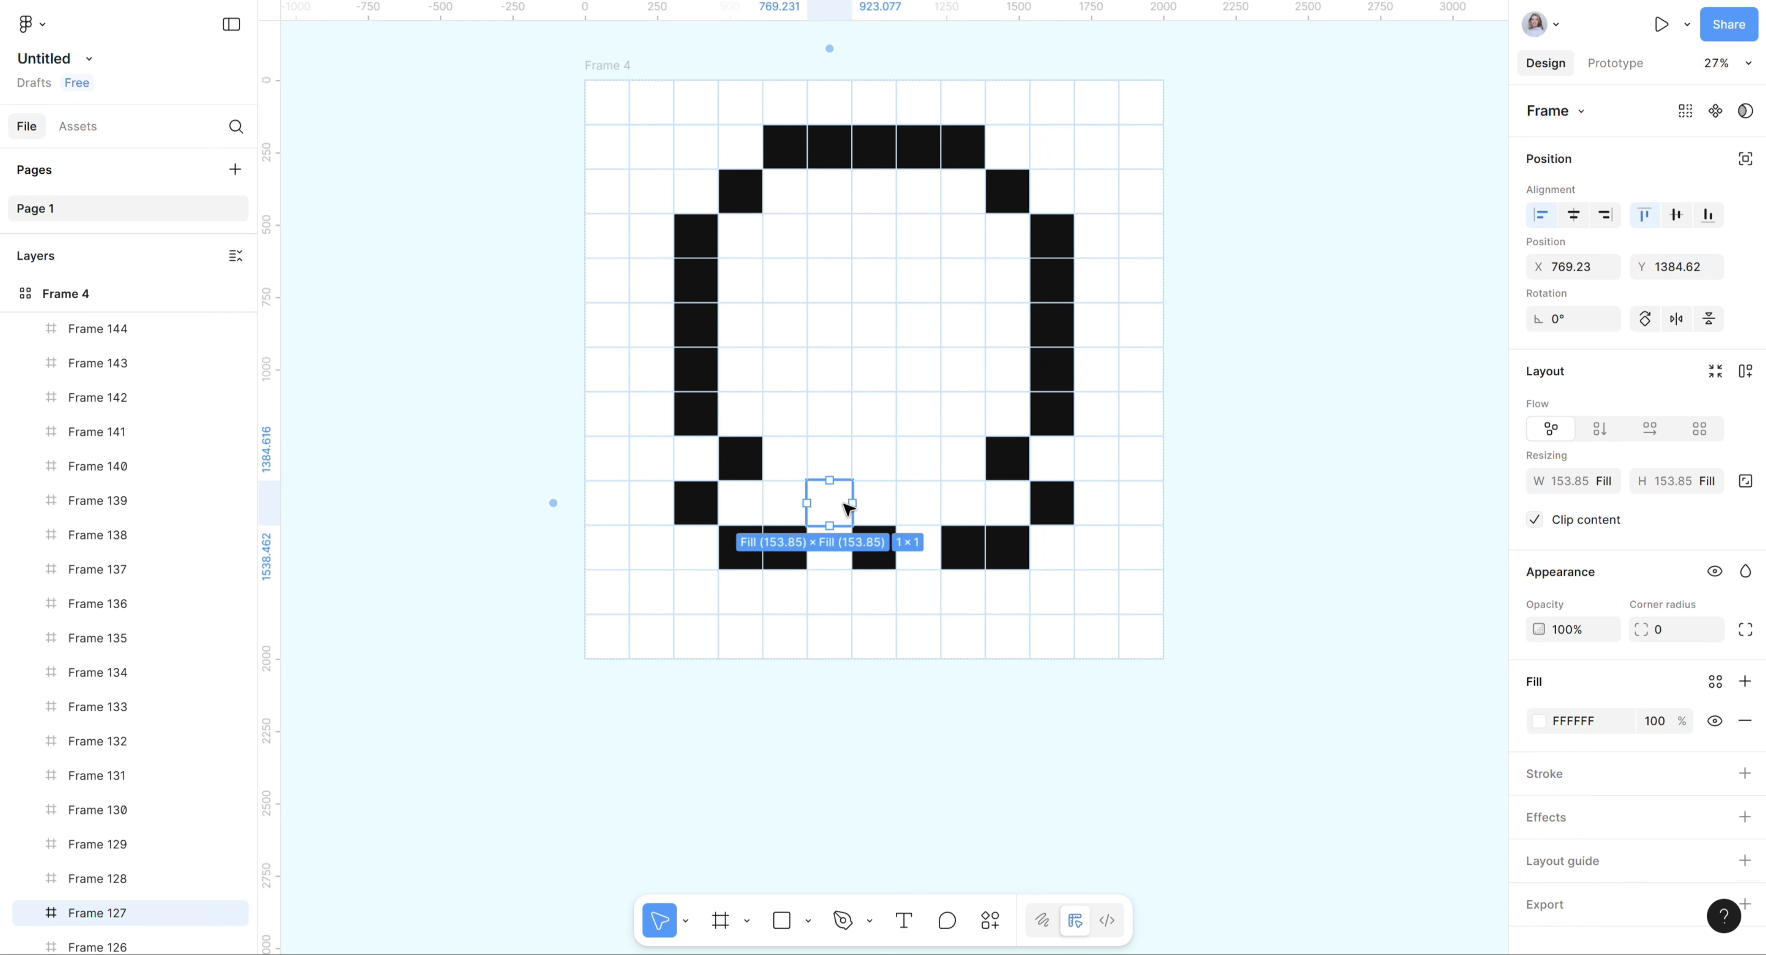
shift+click(919, 506)
click(1540, 720)
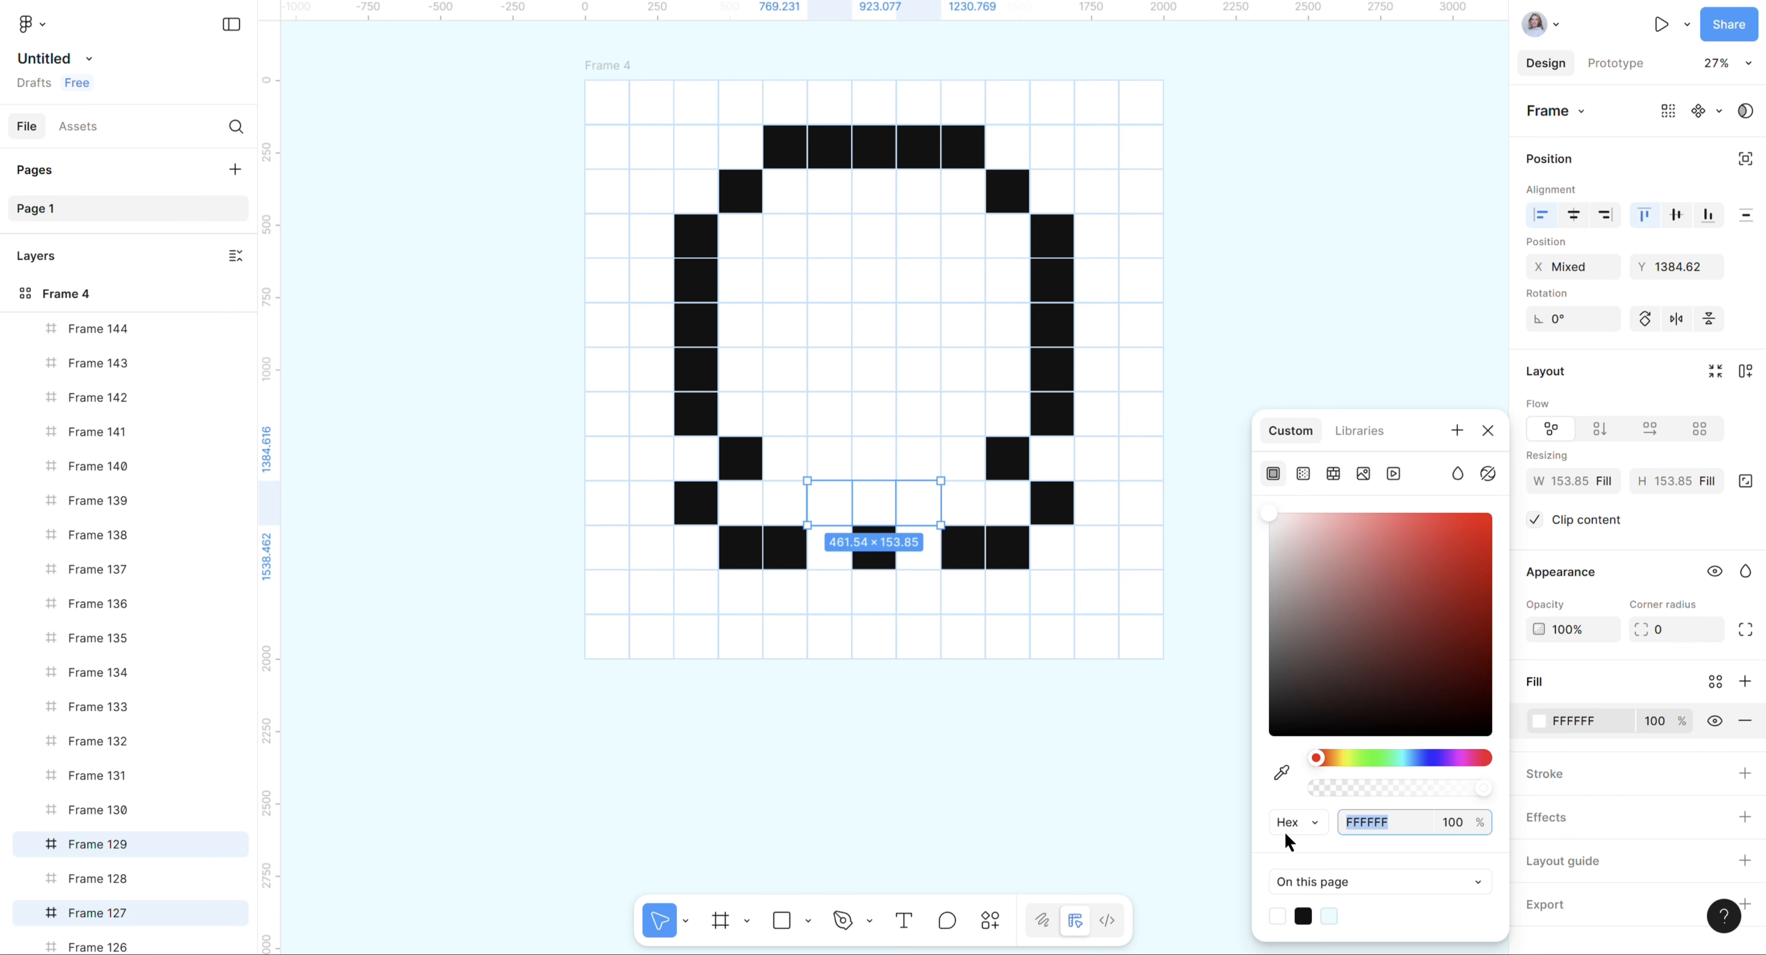
click(1302, 916)
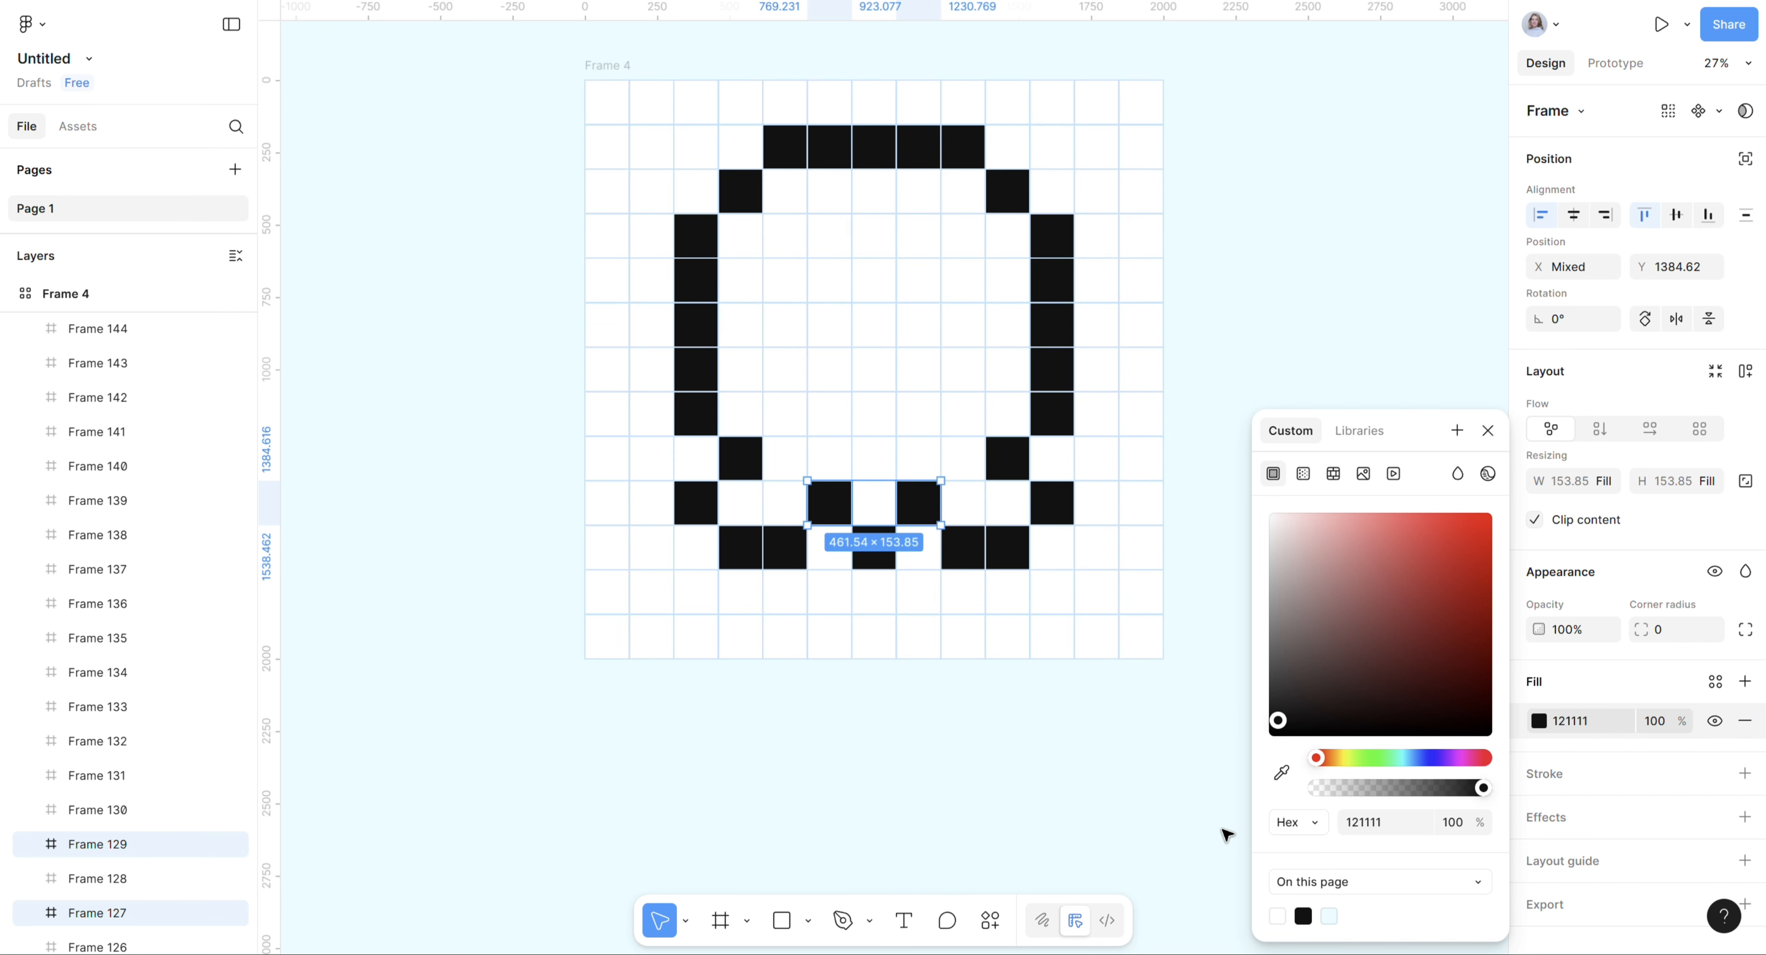
Fill the cells in rows five and six of columns five and nine with 121111 to form two eyes.
click(783, 281)
shift+click(788, 330)
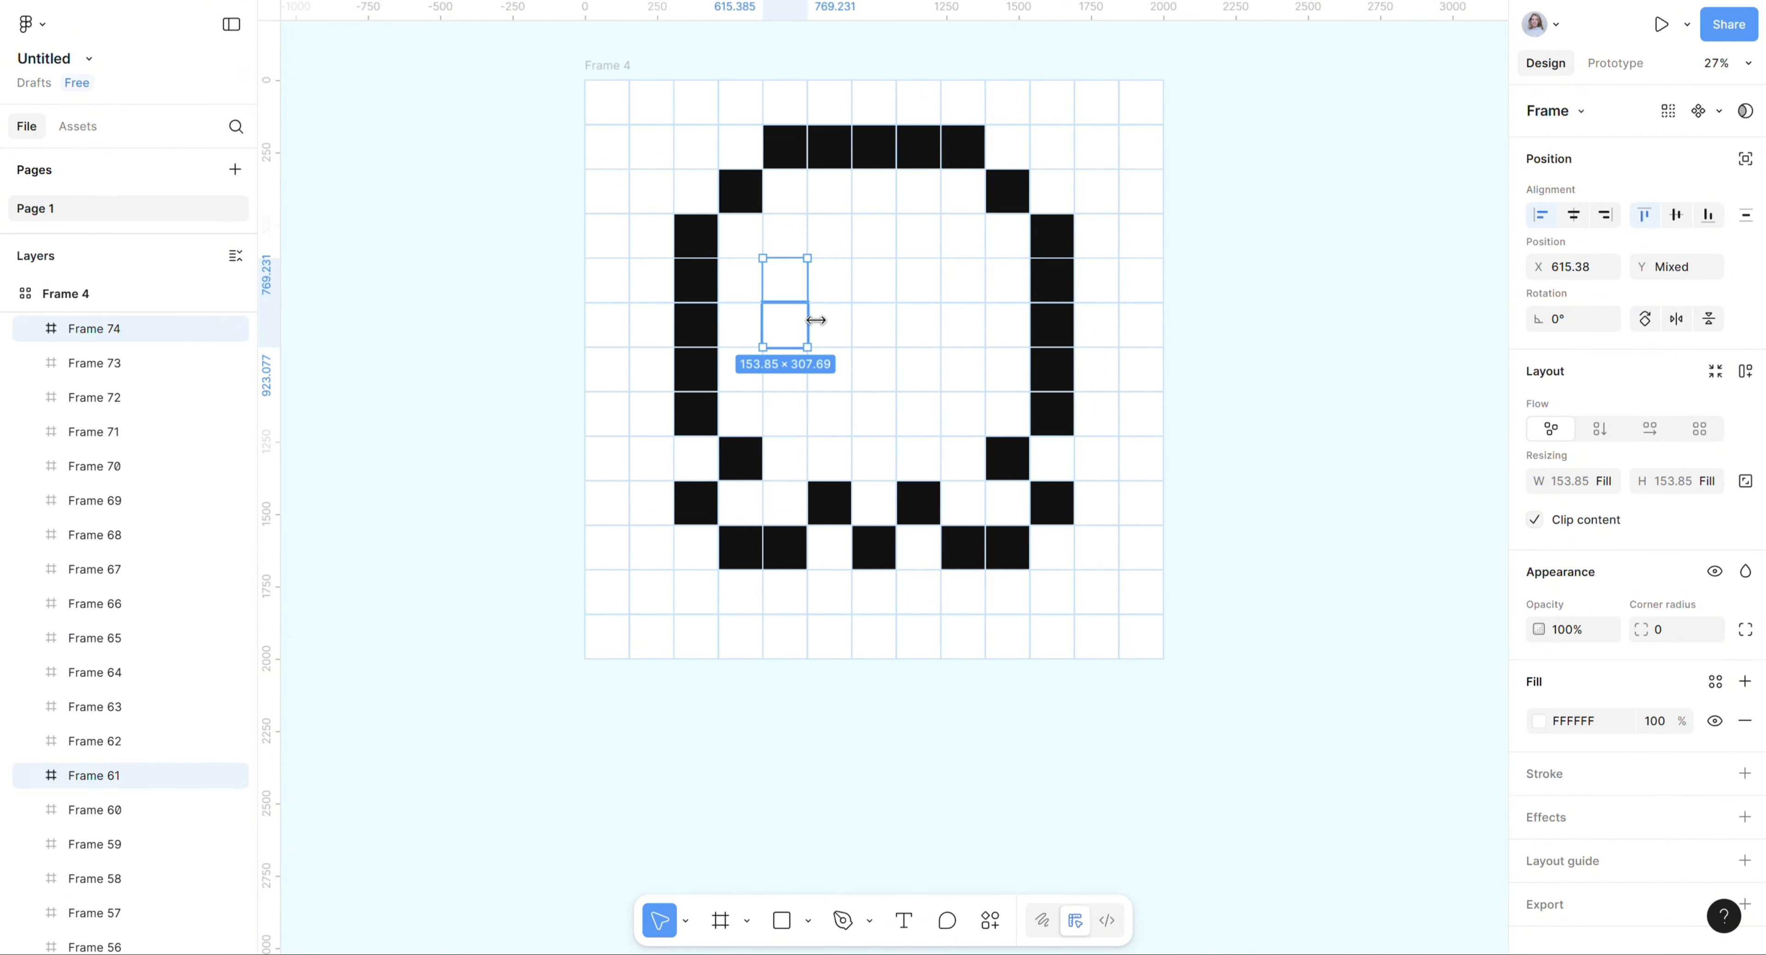
shift+click(953, 292)
shift+click(962, 333)
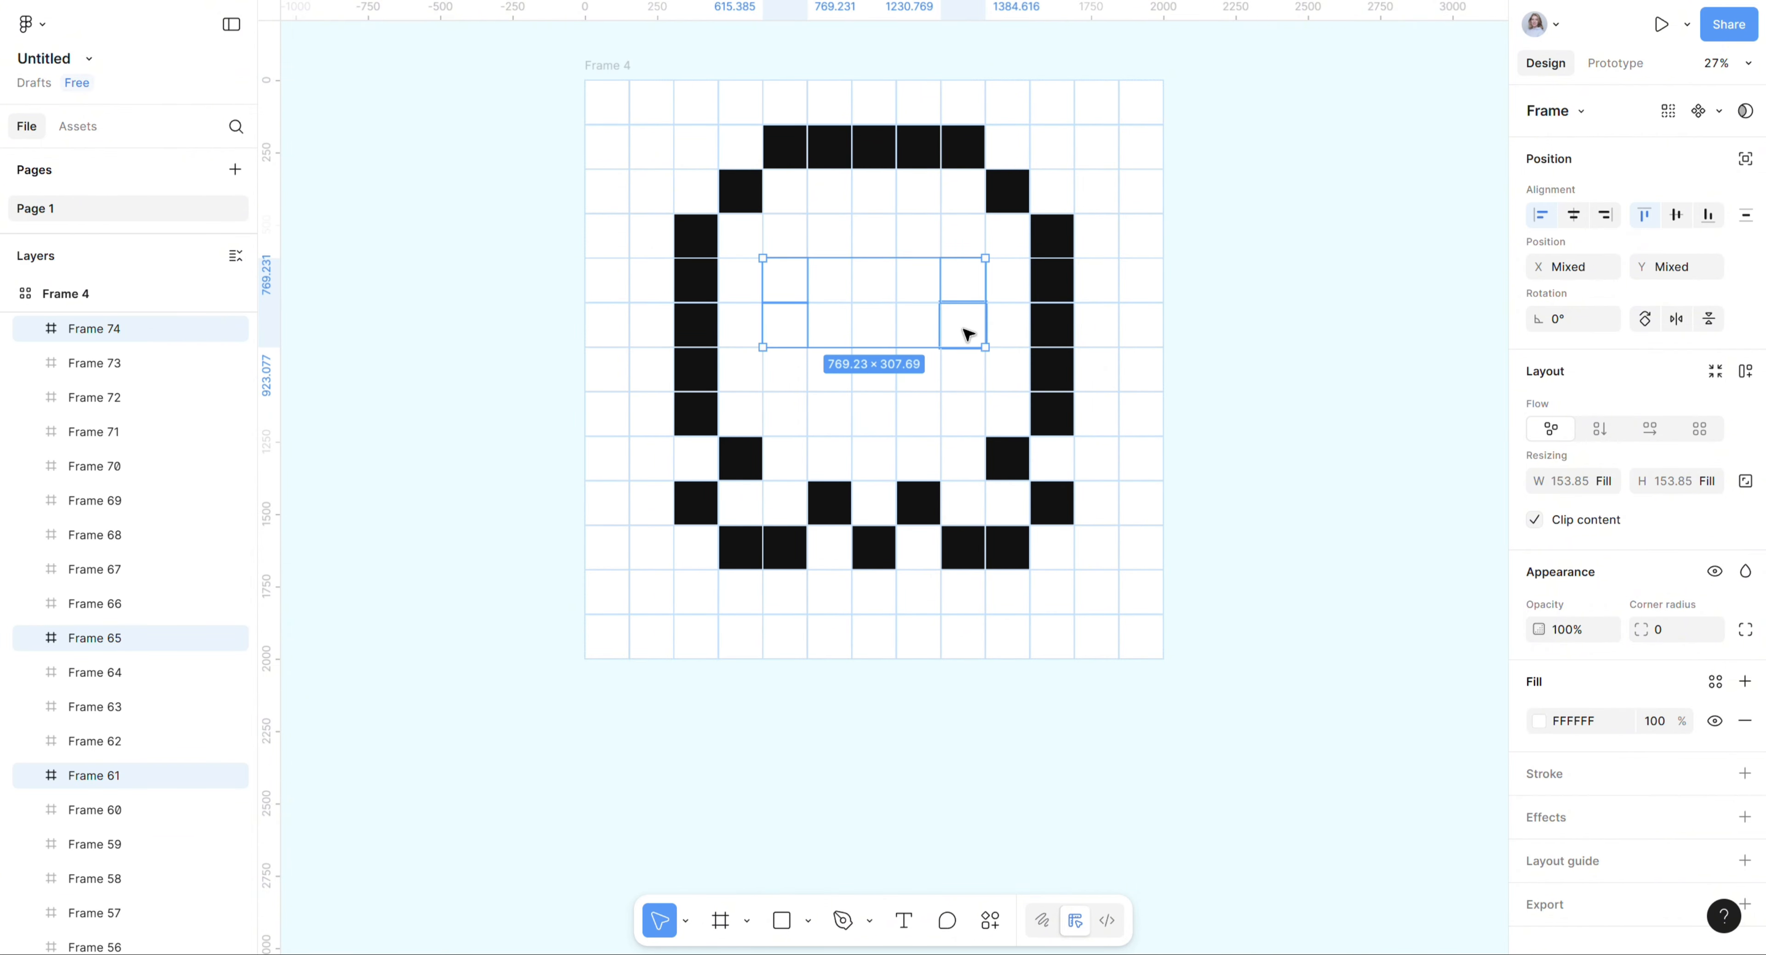
click(1541, 721)
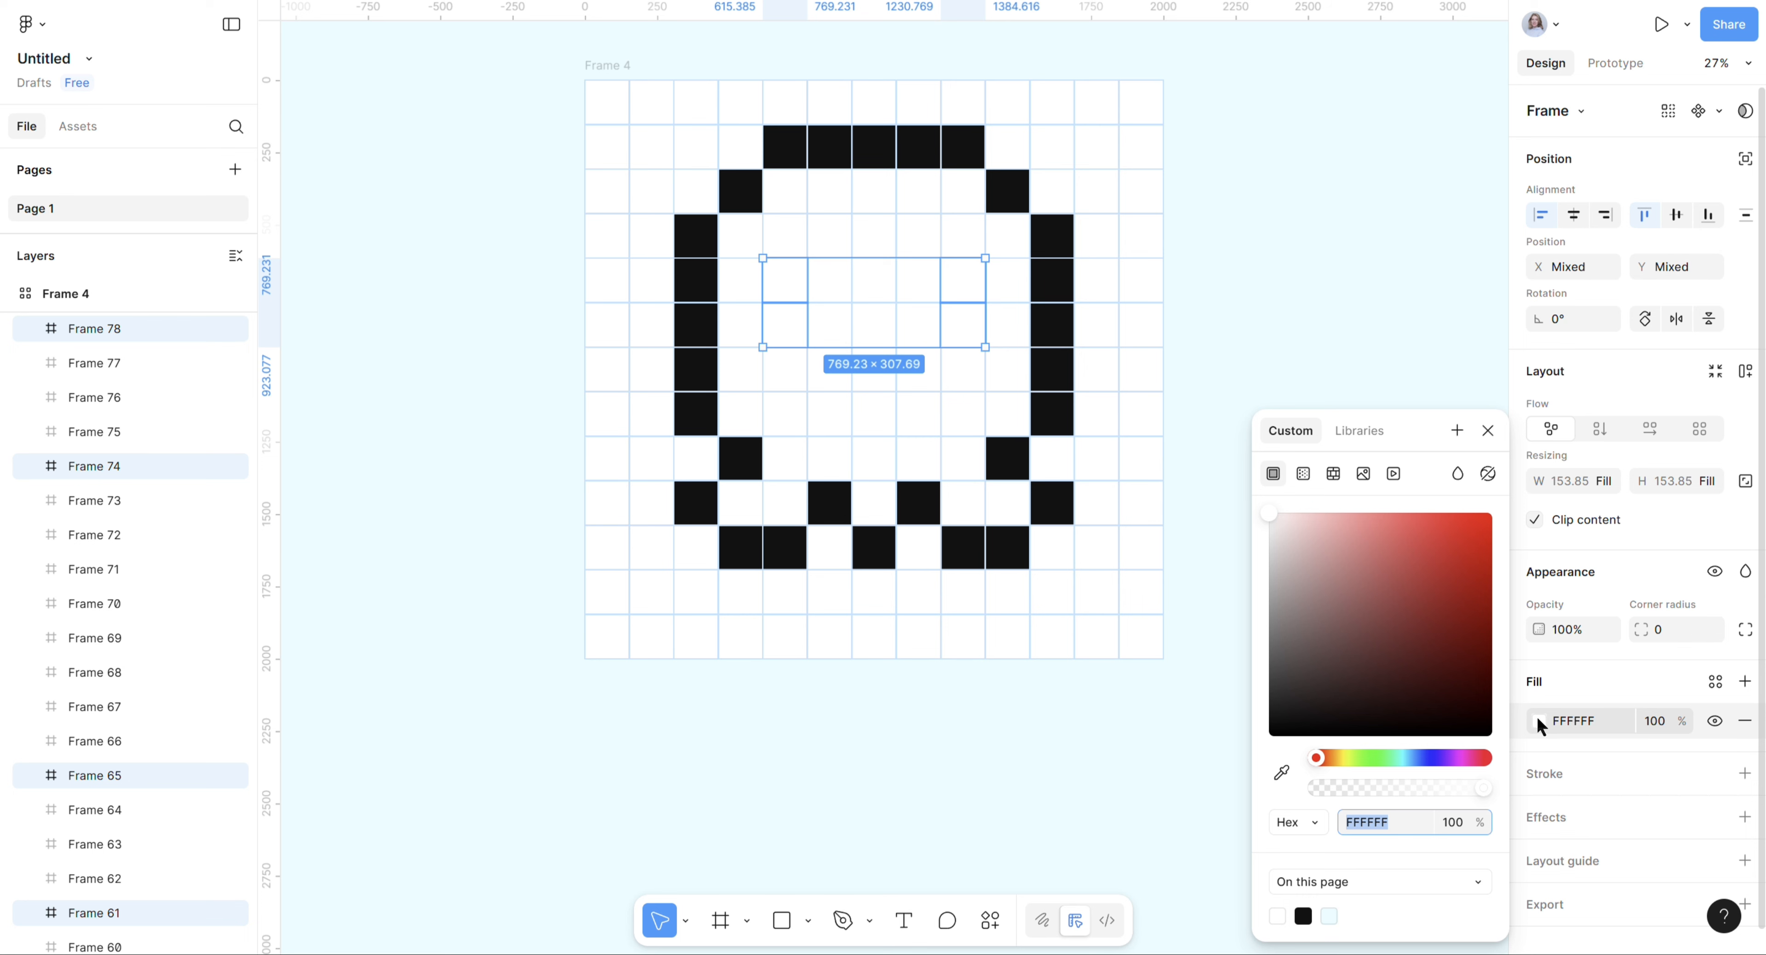
click(1303, 915)
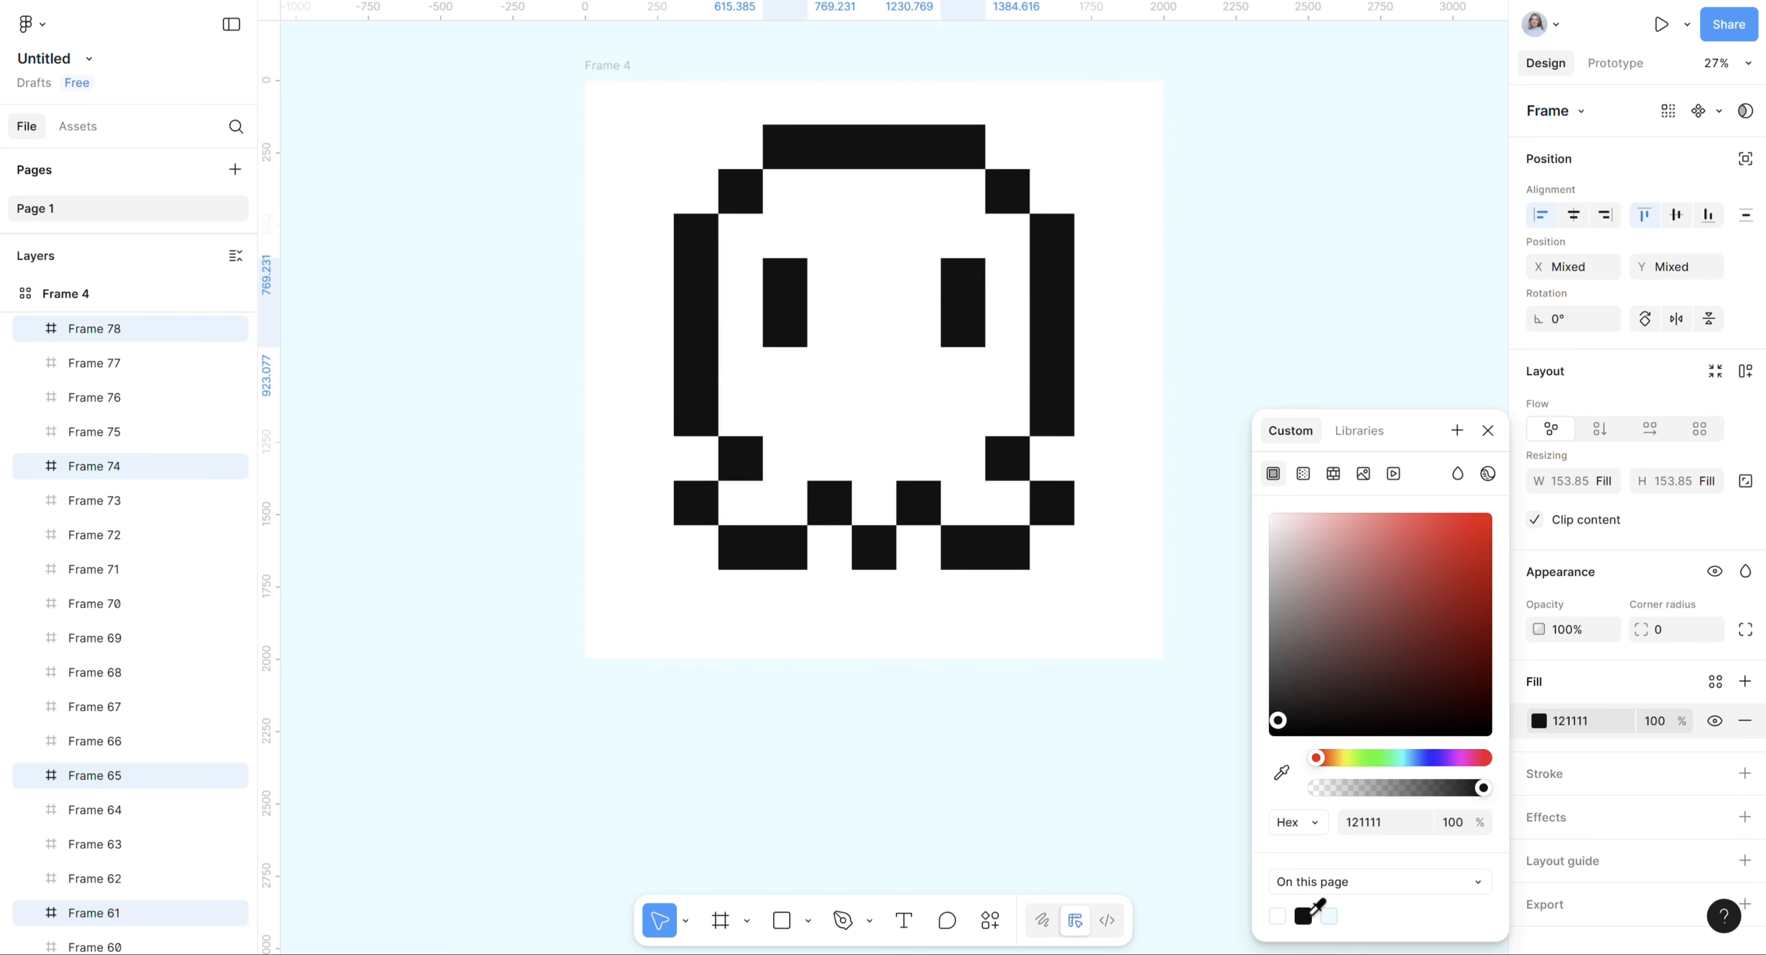
Fill the white cells enclosed by the black outline in rows three to nine, around the eyes, with a light pinkish violet.
click(785, 190)
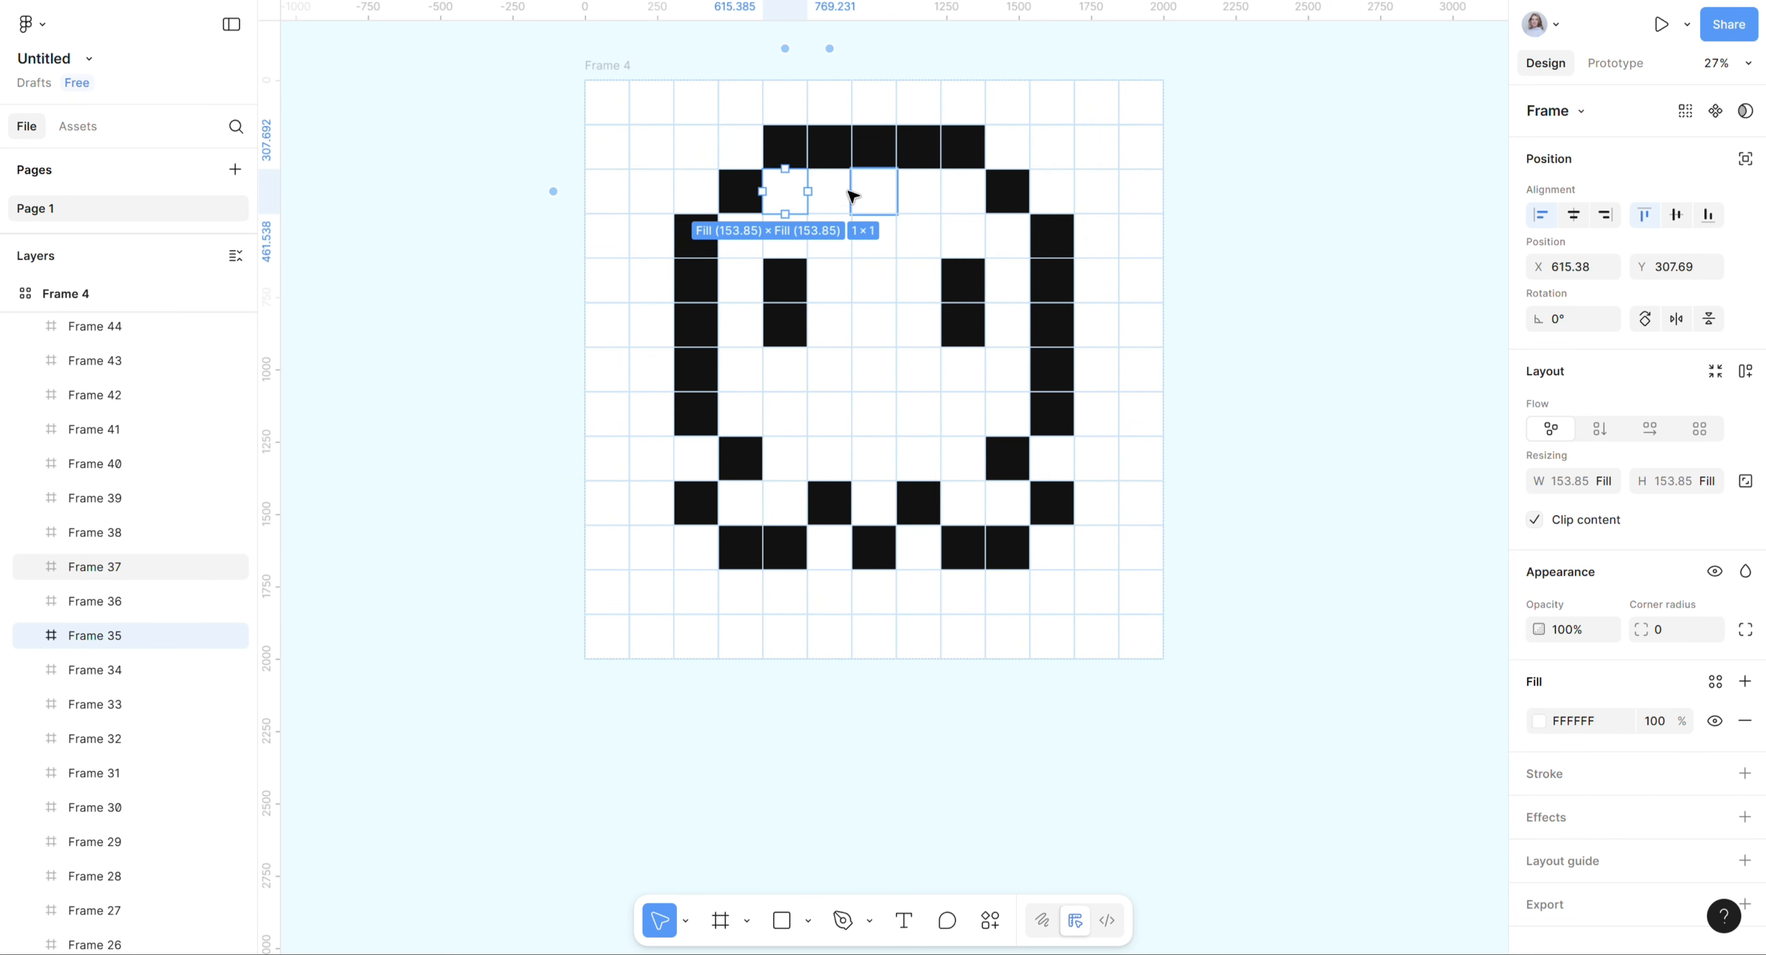
drag(852, 195, 978, 244)
shift+click(965, 242)
shift+click(919, 246)
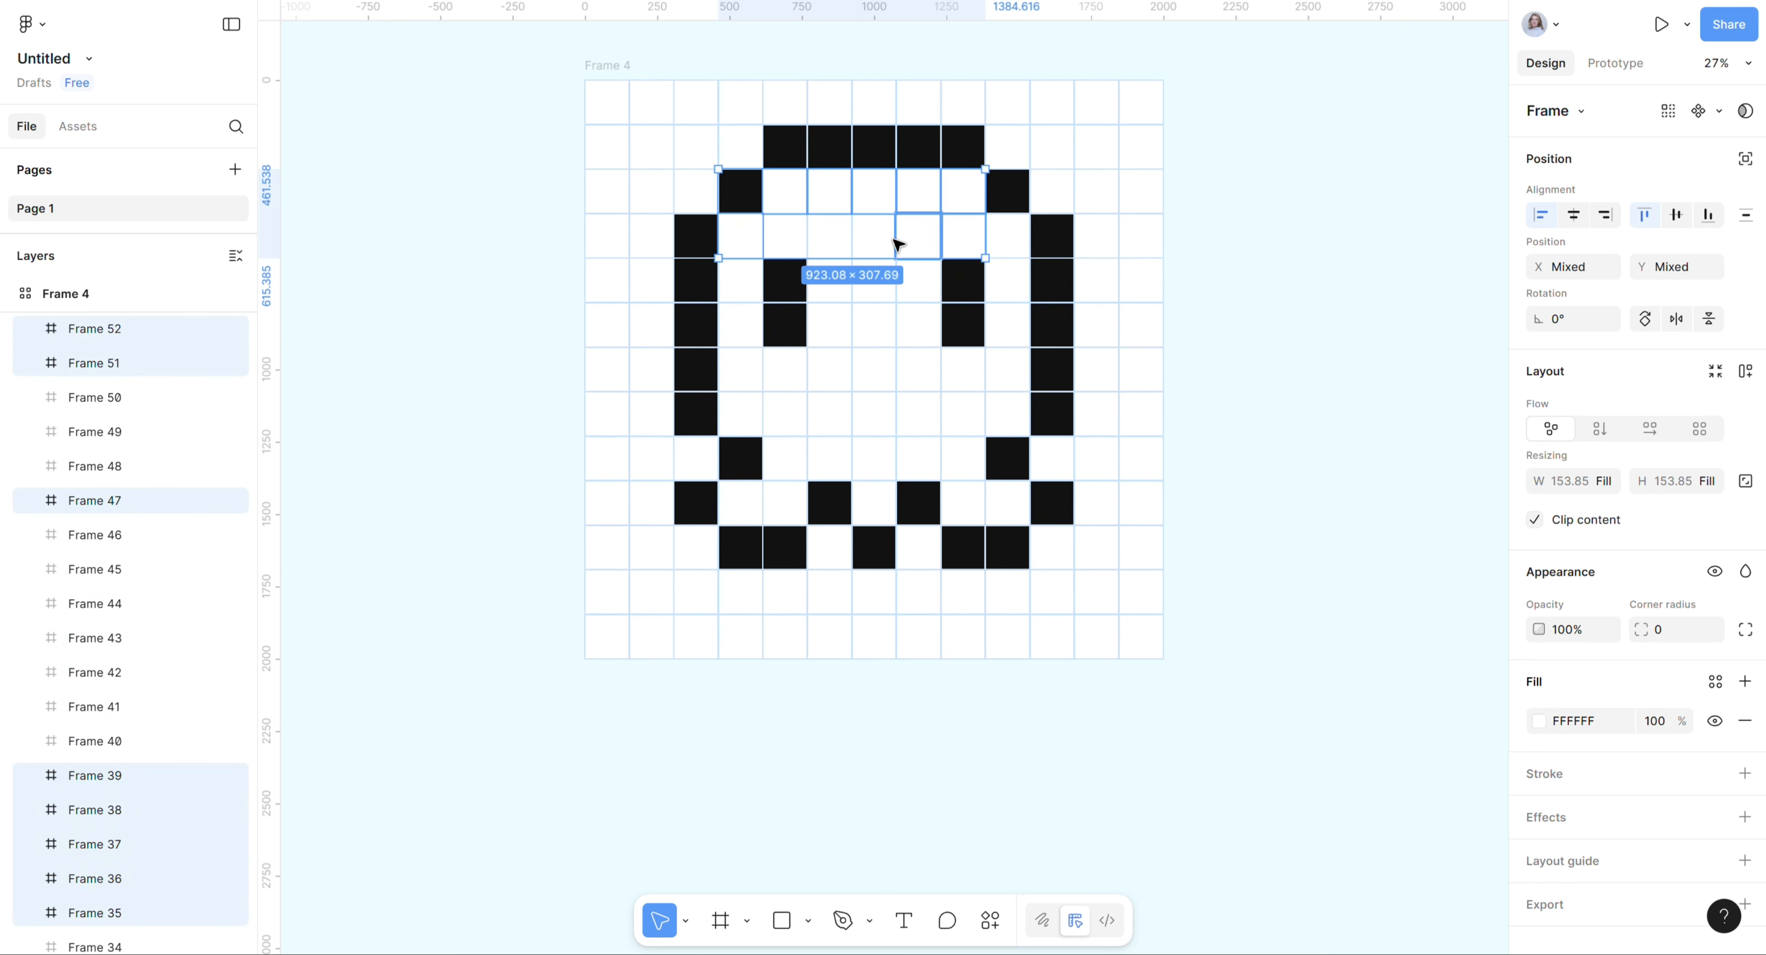
shift+click(871, 240)
shift+click(827, 240)
shift+click(785, 237)
shift+click(753, 293)
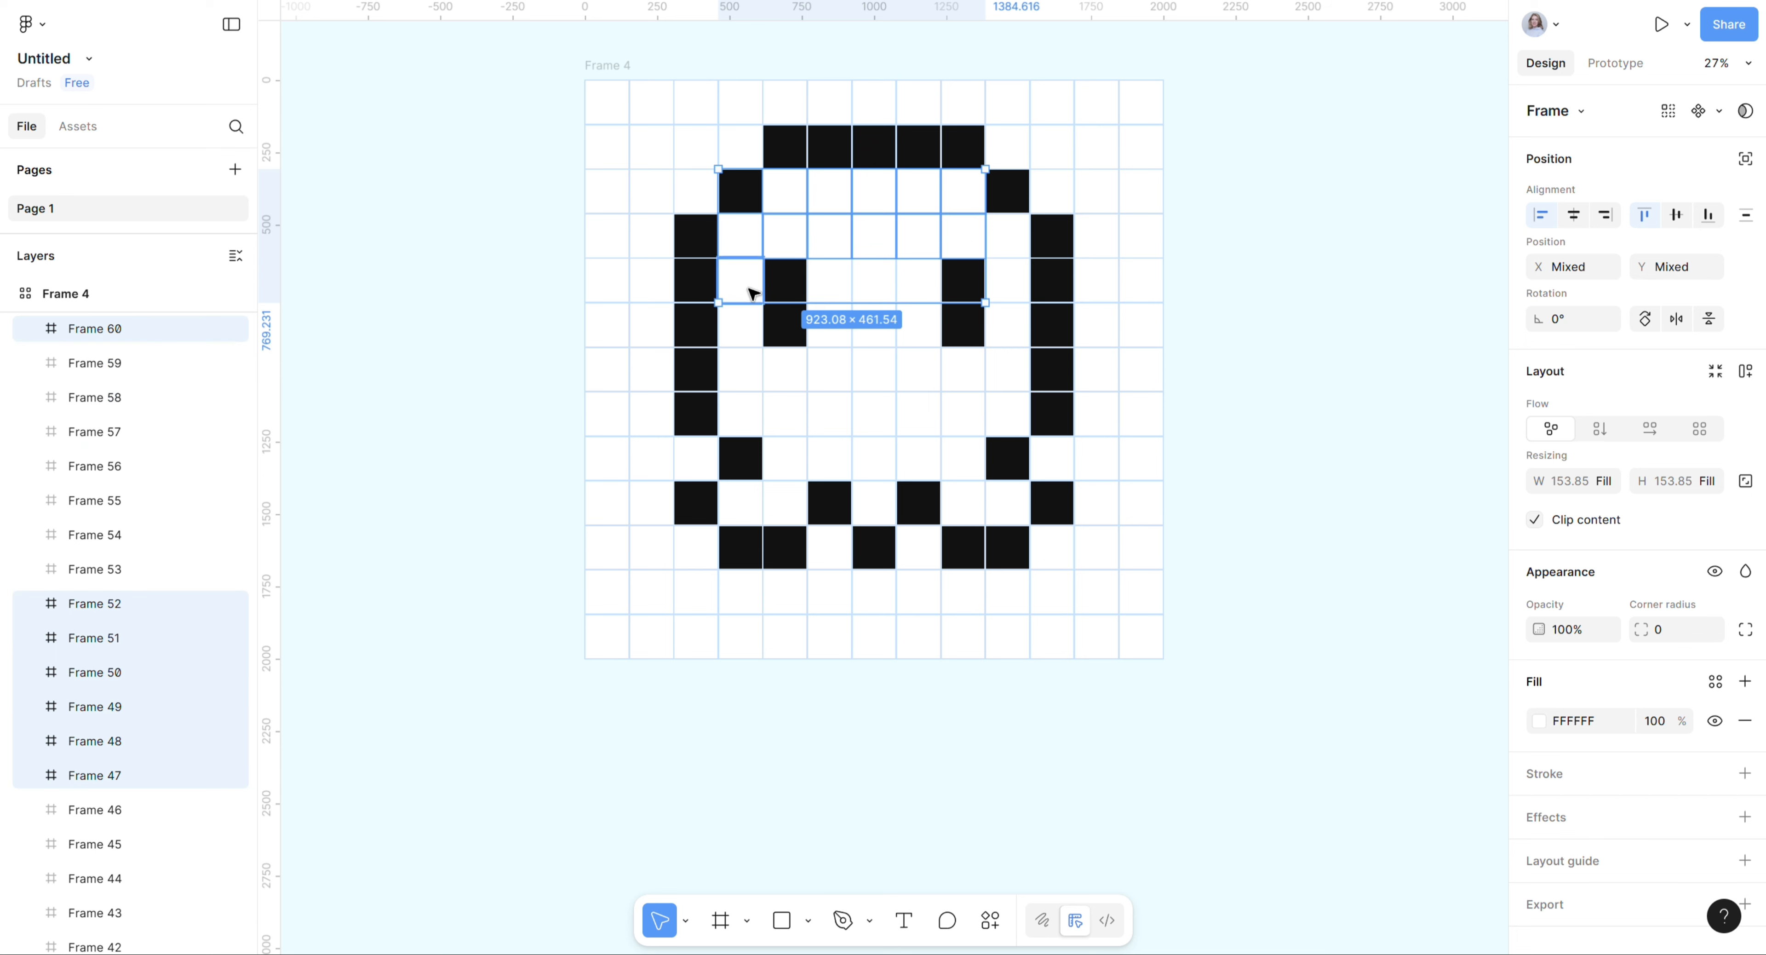
shift+click(739, 328)
shift+click(737, 363)
shift+click(741, 412)
shift+click(785, 413)
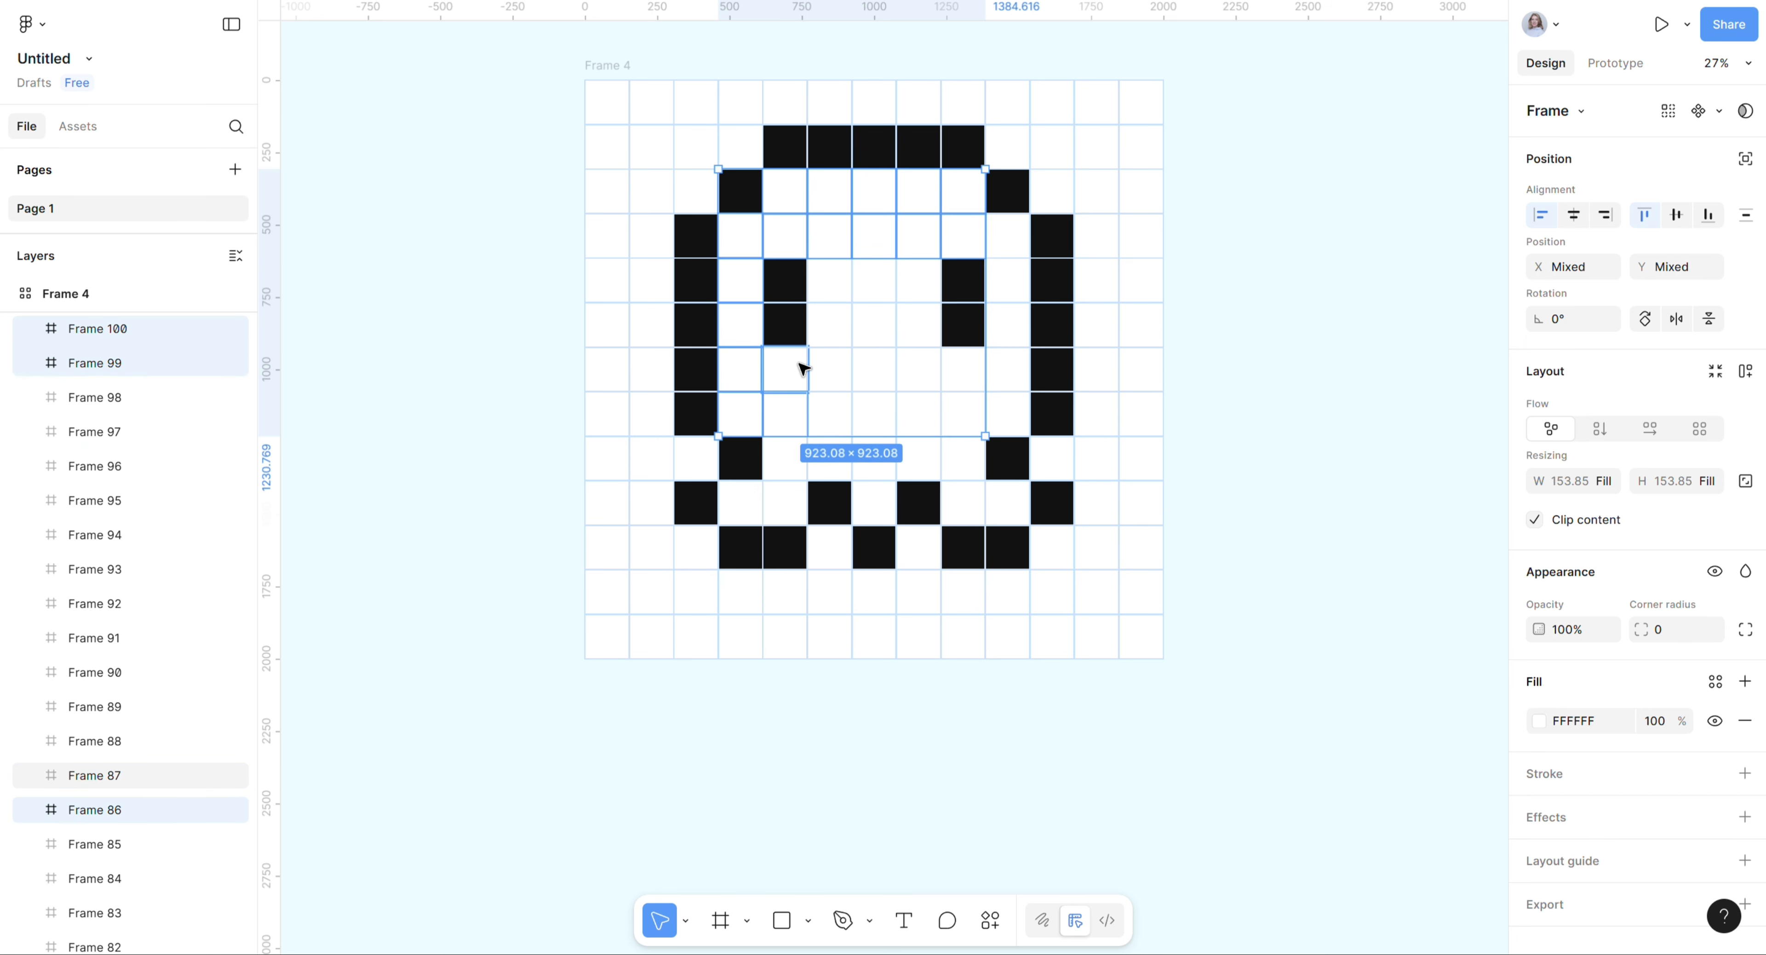
shift+click(799, 364)
shift+click(832, 292)
shift+click(845, 332)
shift+click(840, 360)
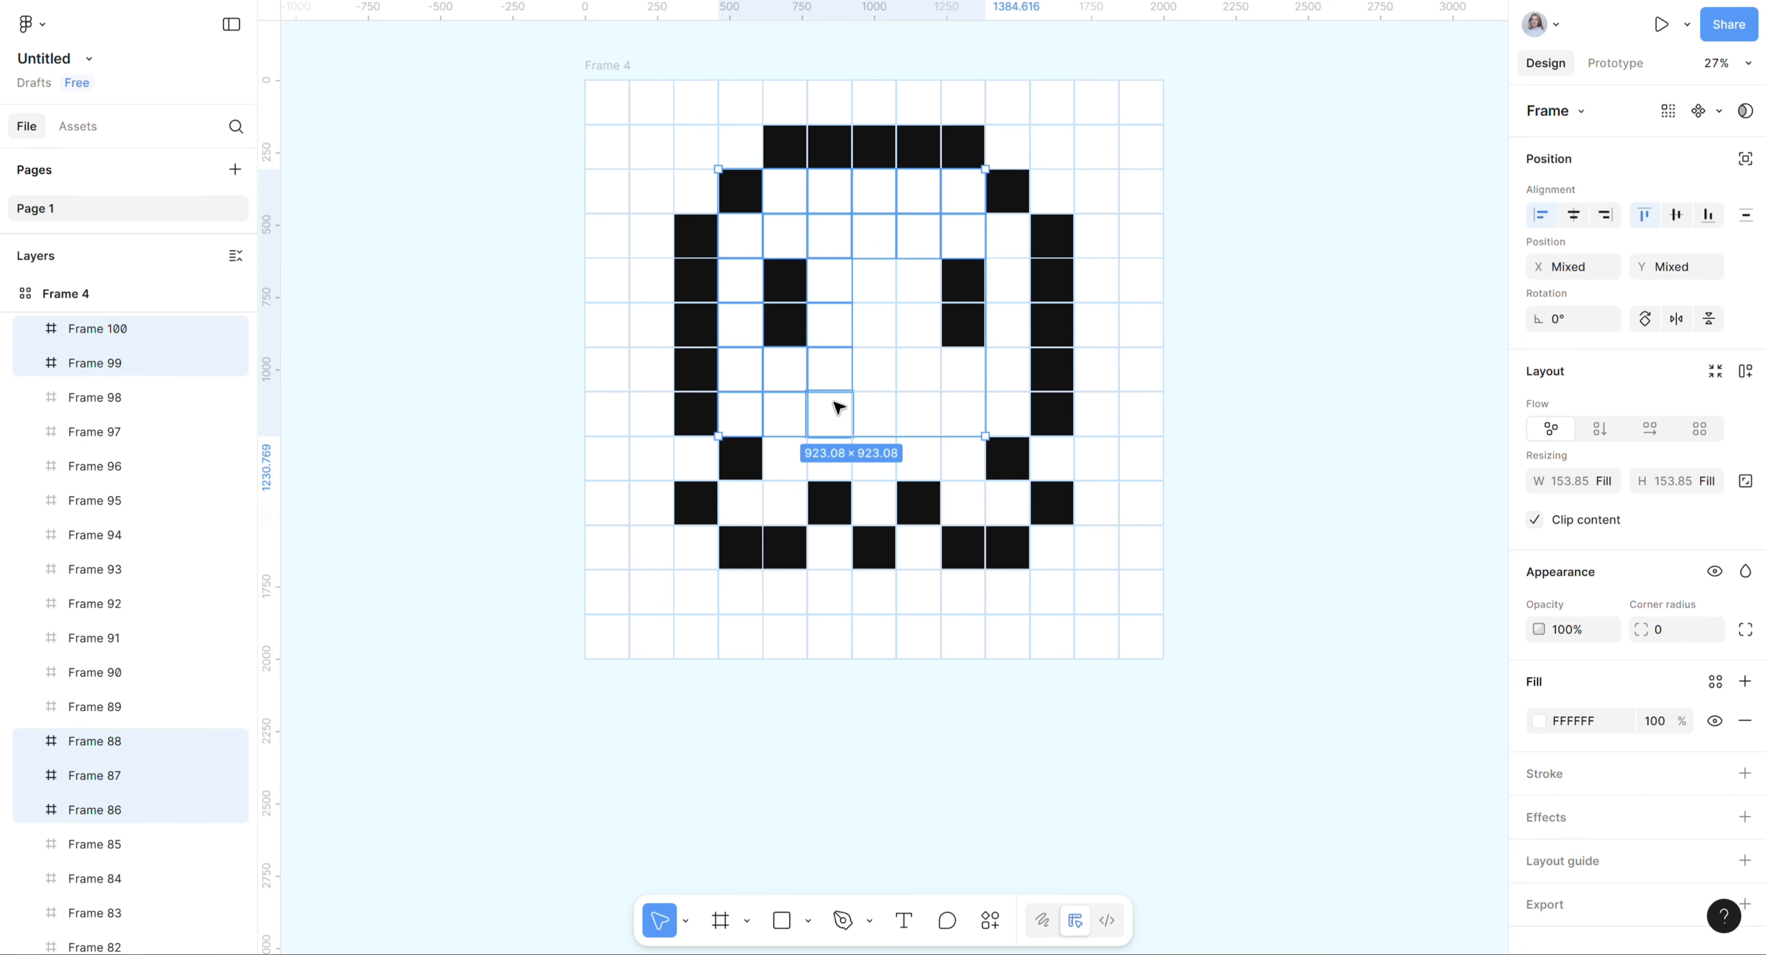
shift+click(837, 407)
shift+click(799, 458)
shift+click(827, 461)
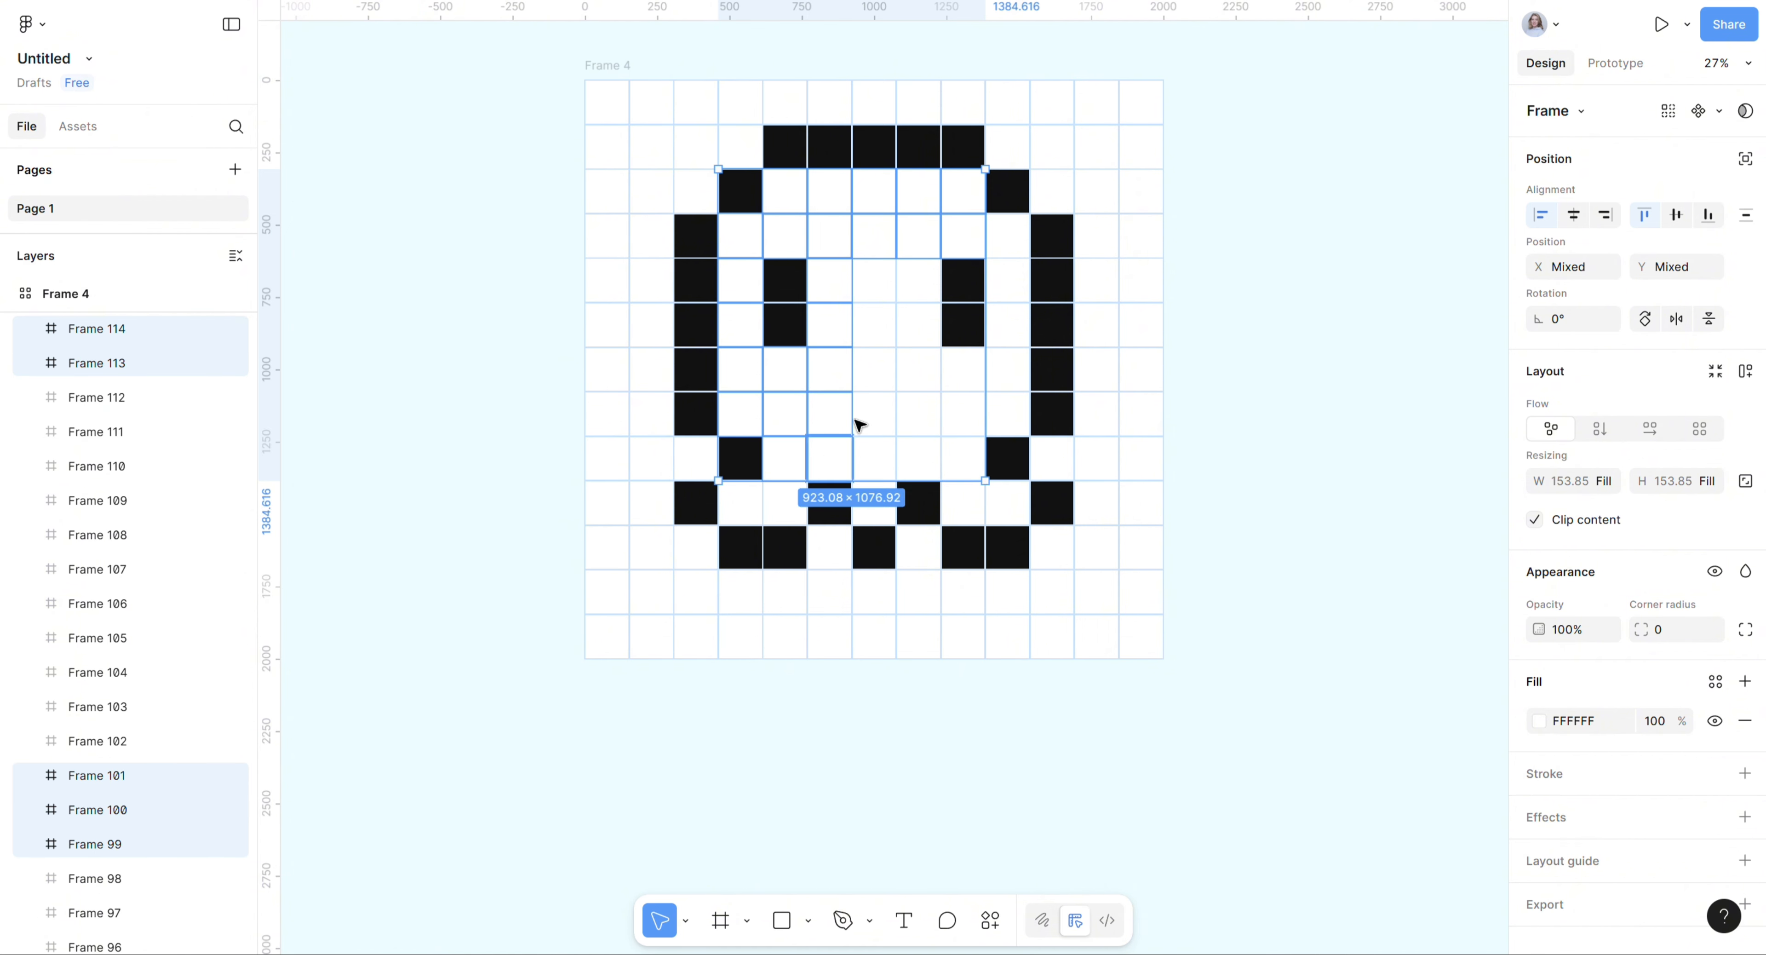
shift+click(877, 289)
shift+click(877, 325)
shift+click(877, 368)
shift+click(877, 414)
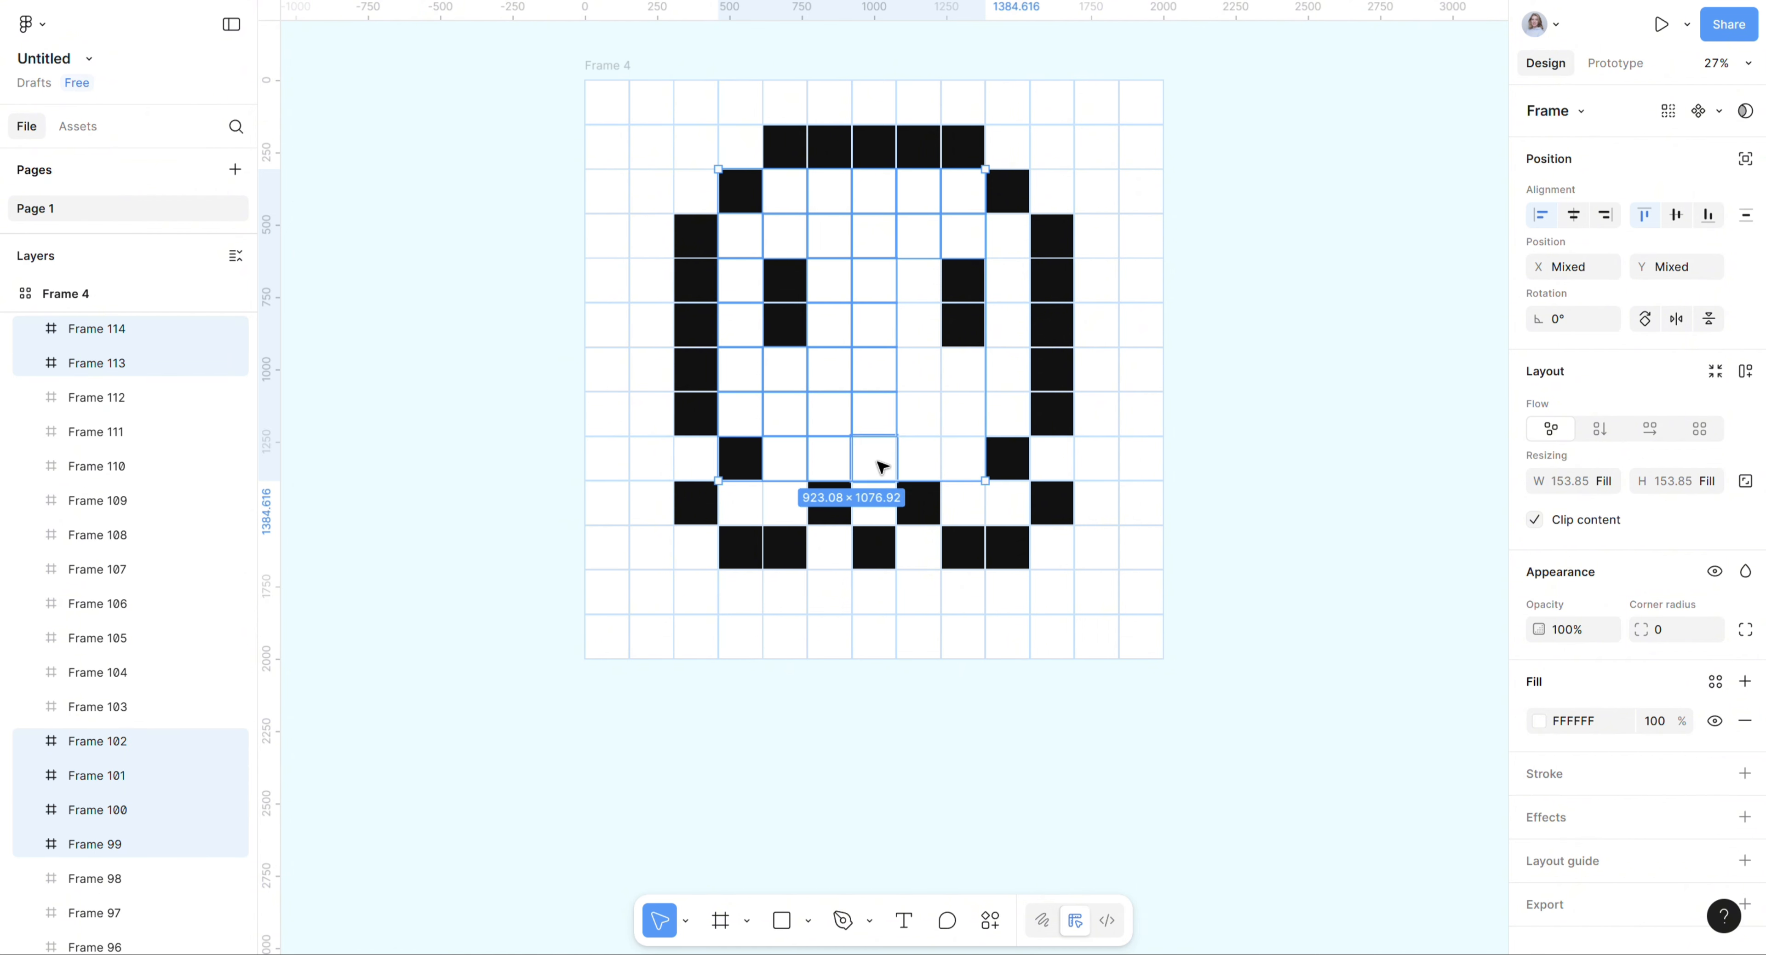
shift+click(877, 461)
shift+click(916, 284)
shift+click(914, 320)
shift+click(919, 365)
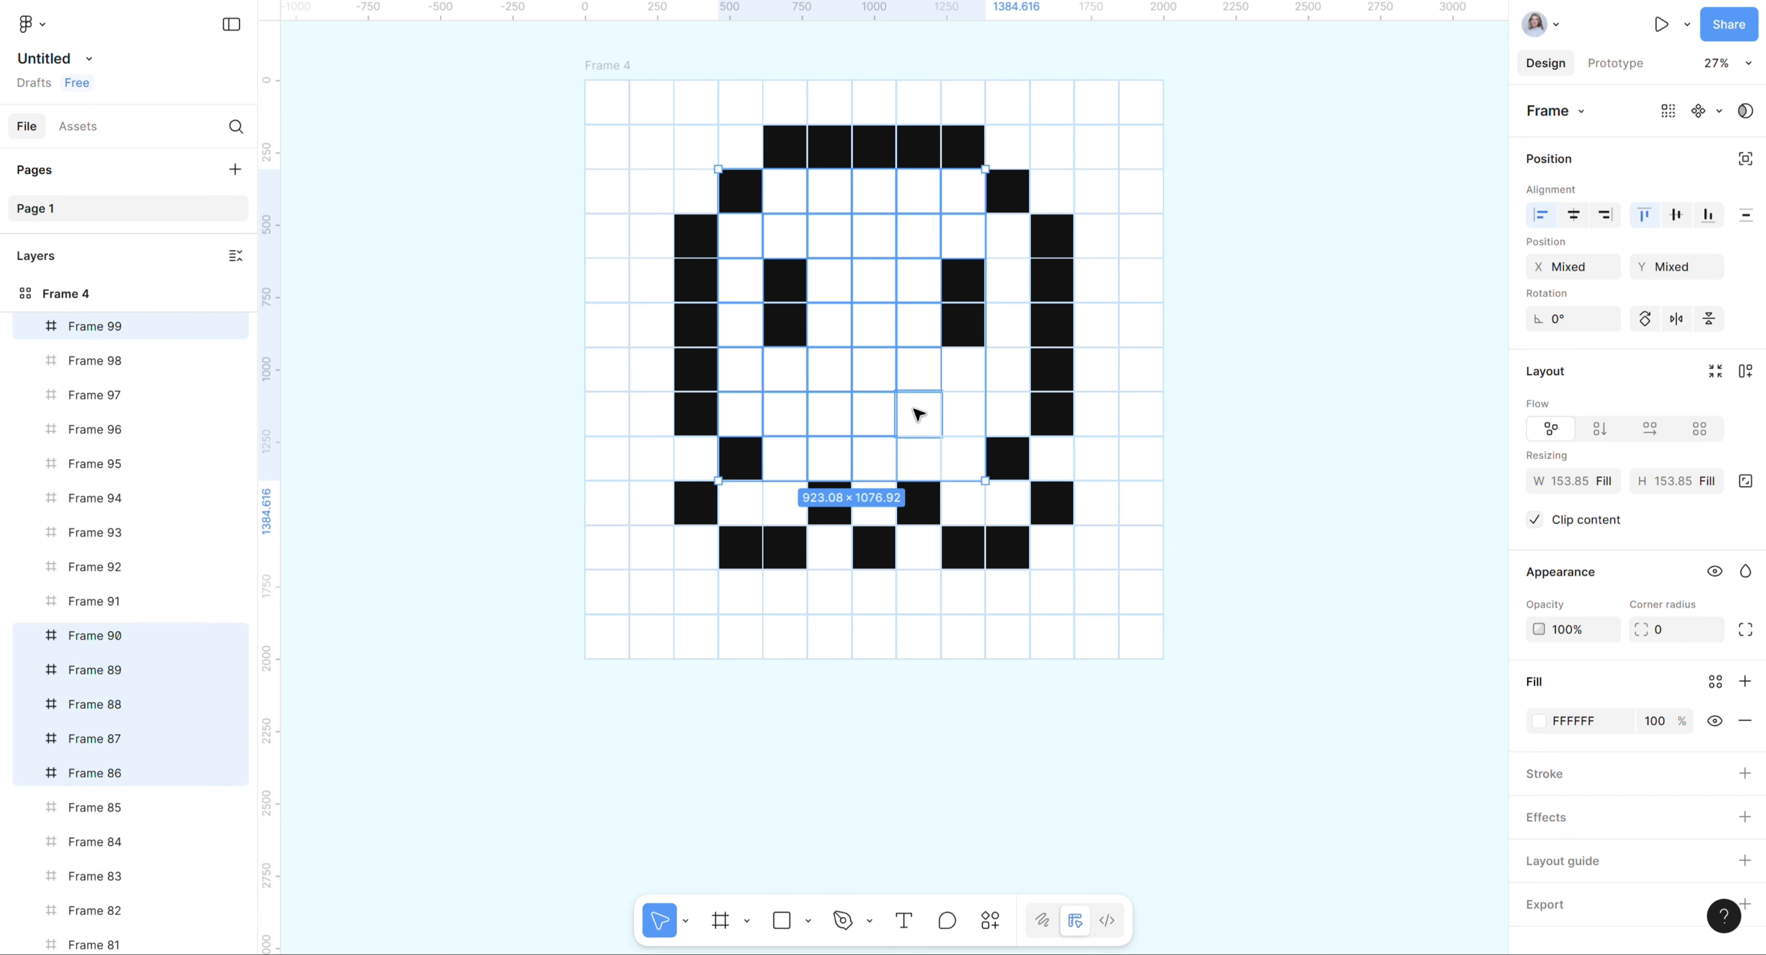
shift+click(918, 414)
shift+click(919, 469)
shift+click(963, 365)
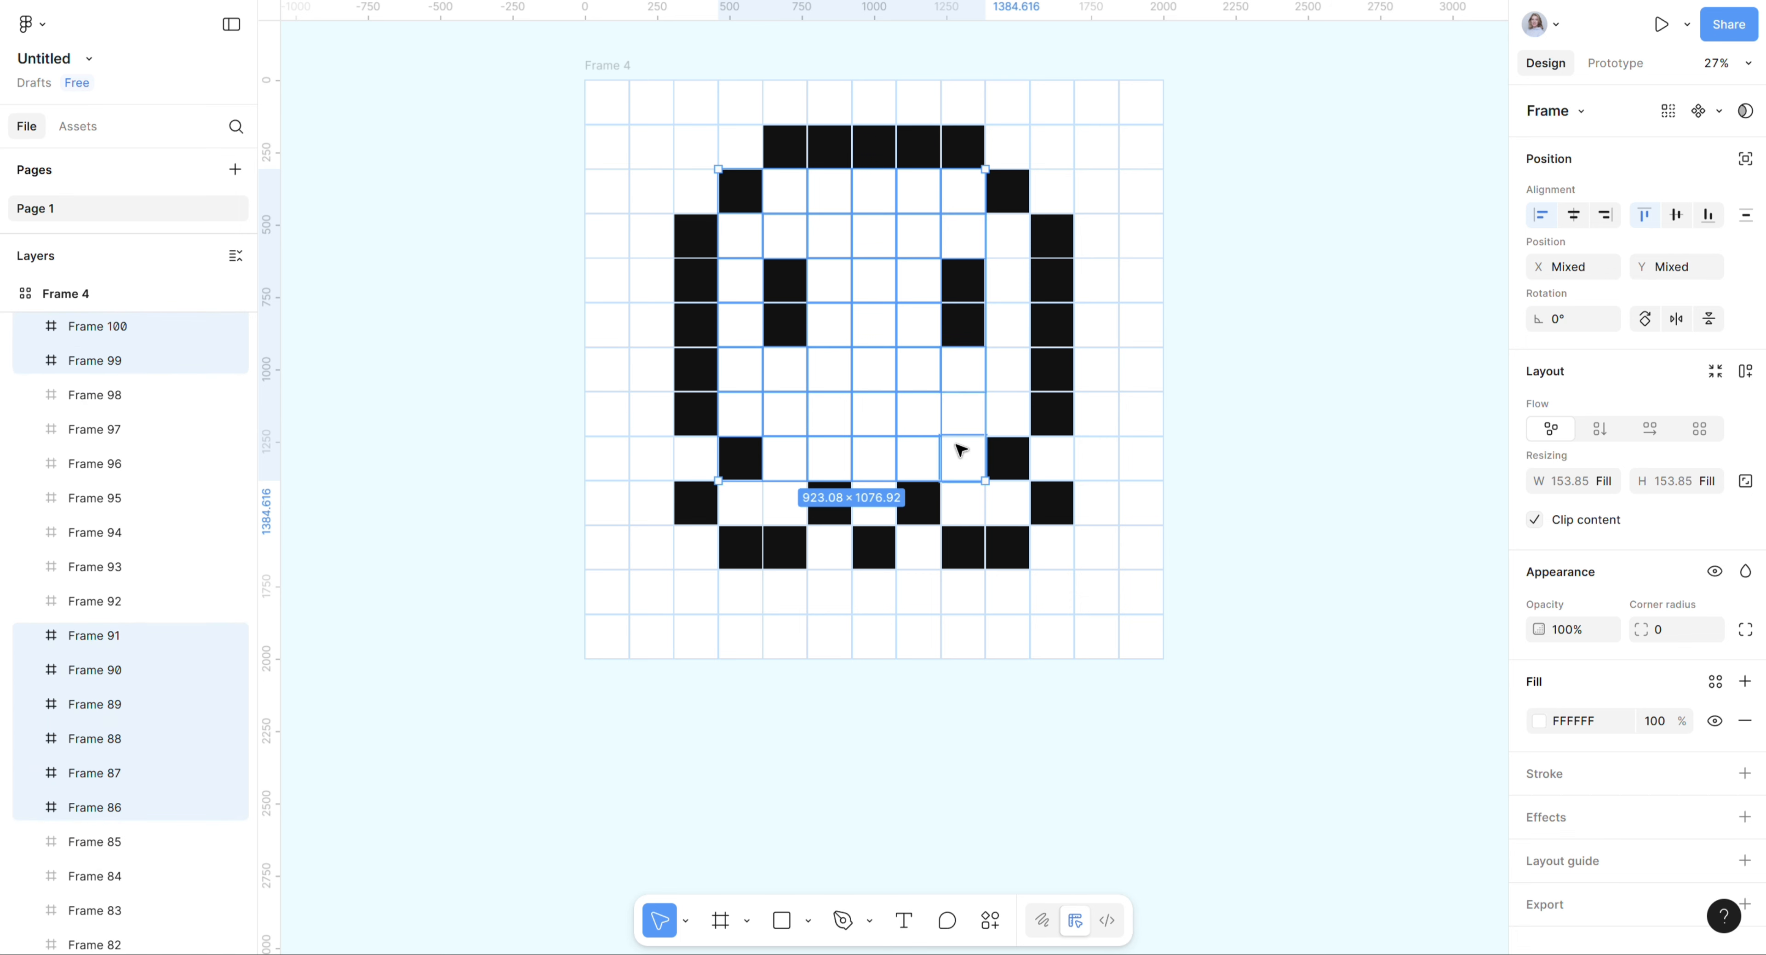
shift+click(957, 445)
shift+click(963, 414)
shift+click(1007, 244)
shift+click(1009, 285)
shift+click(1017, 333)
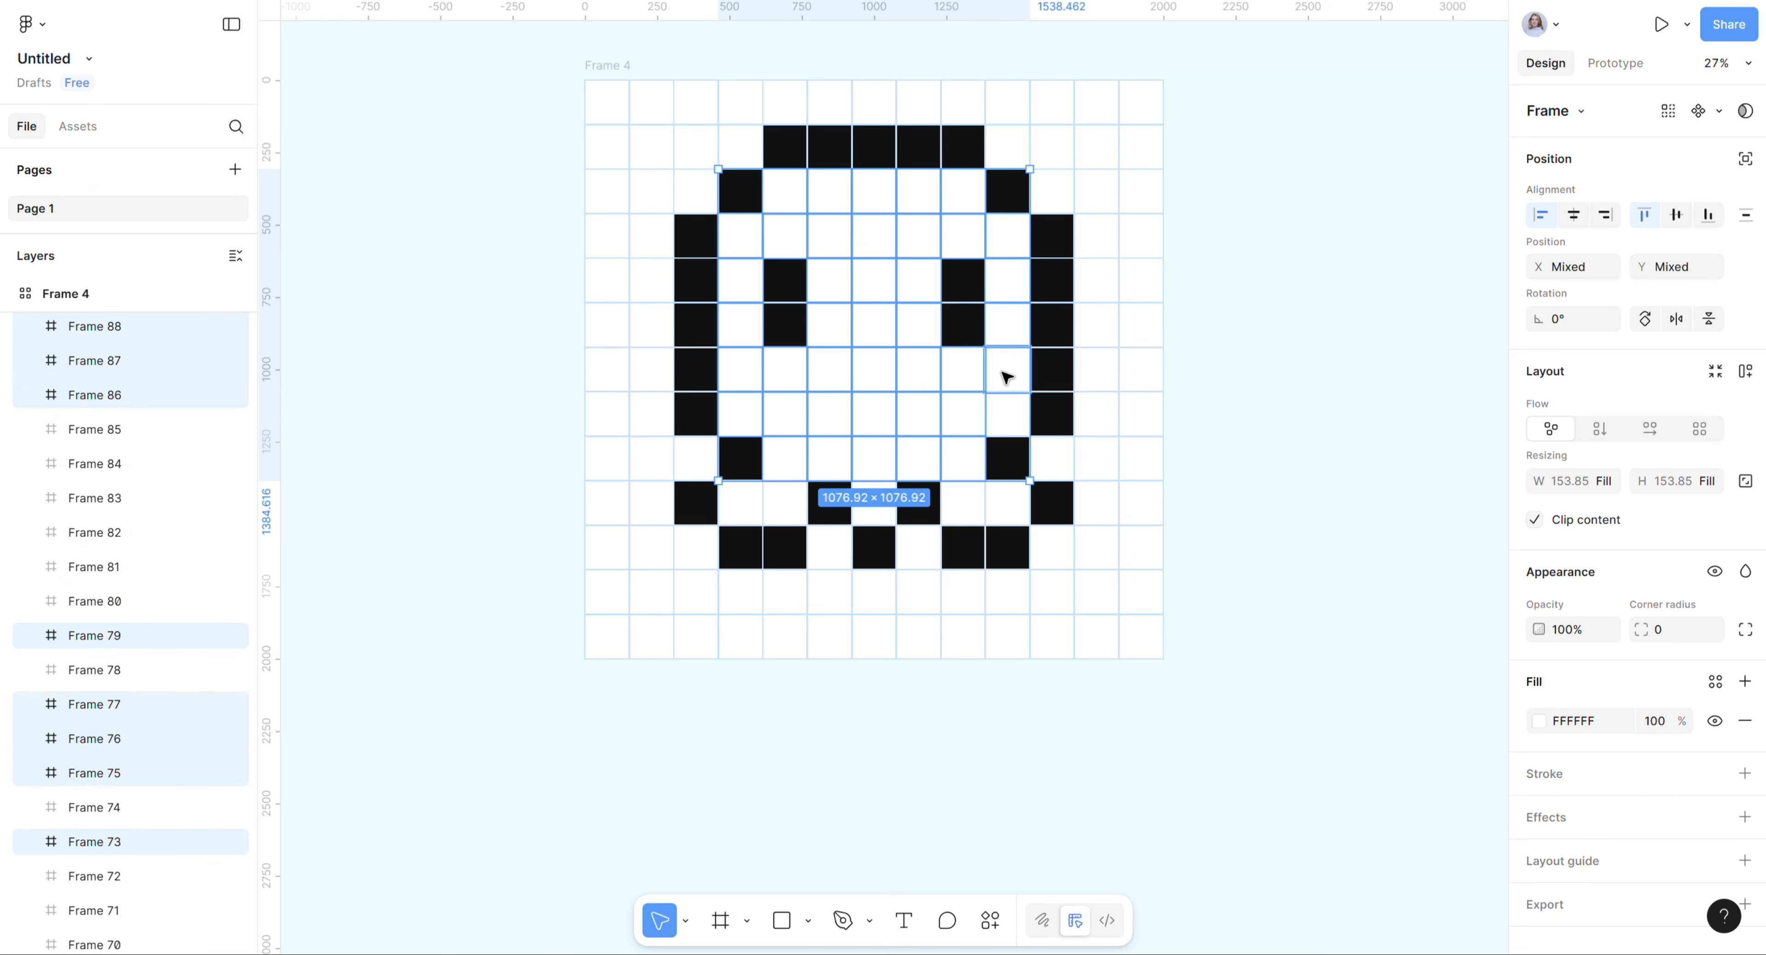
shift+click(1007, 377)
shift+click(1009, 414)
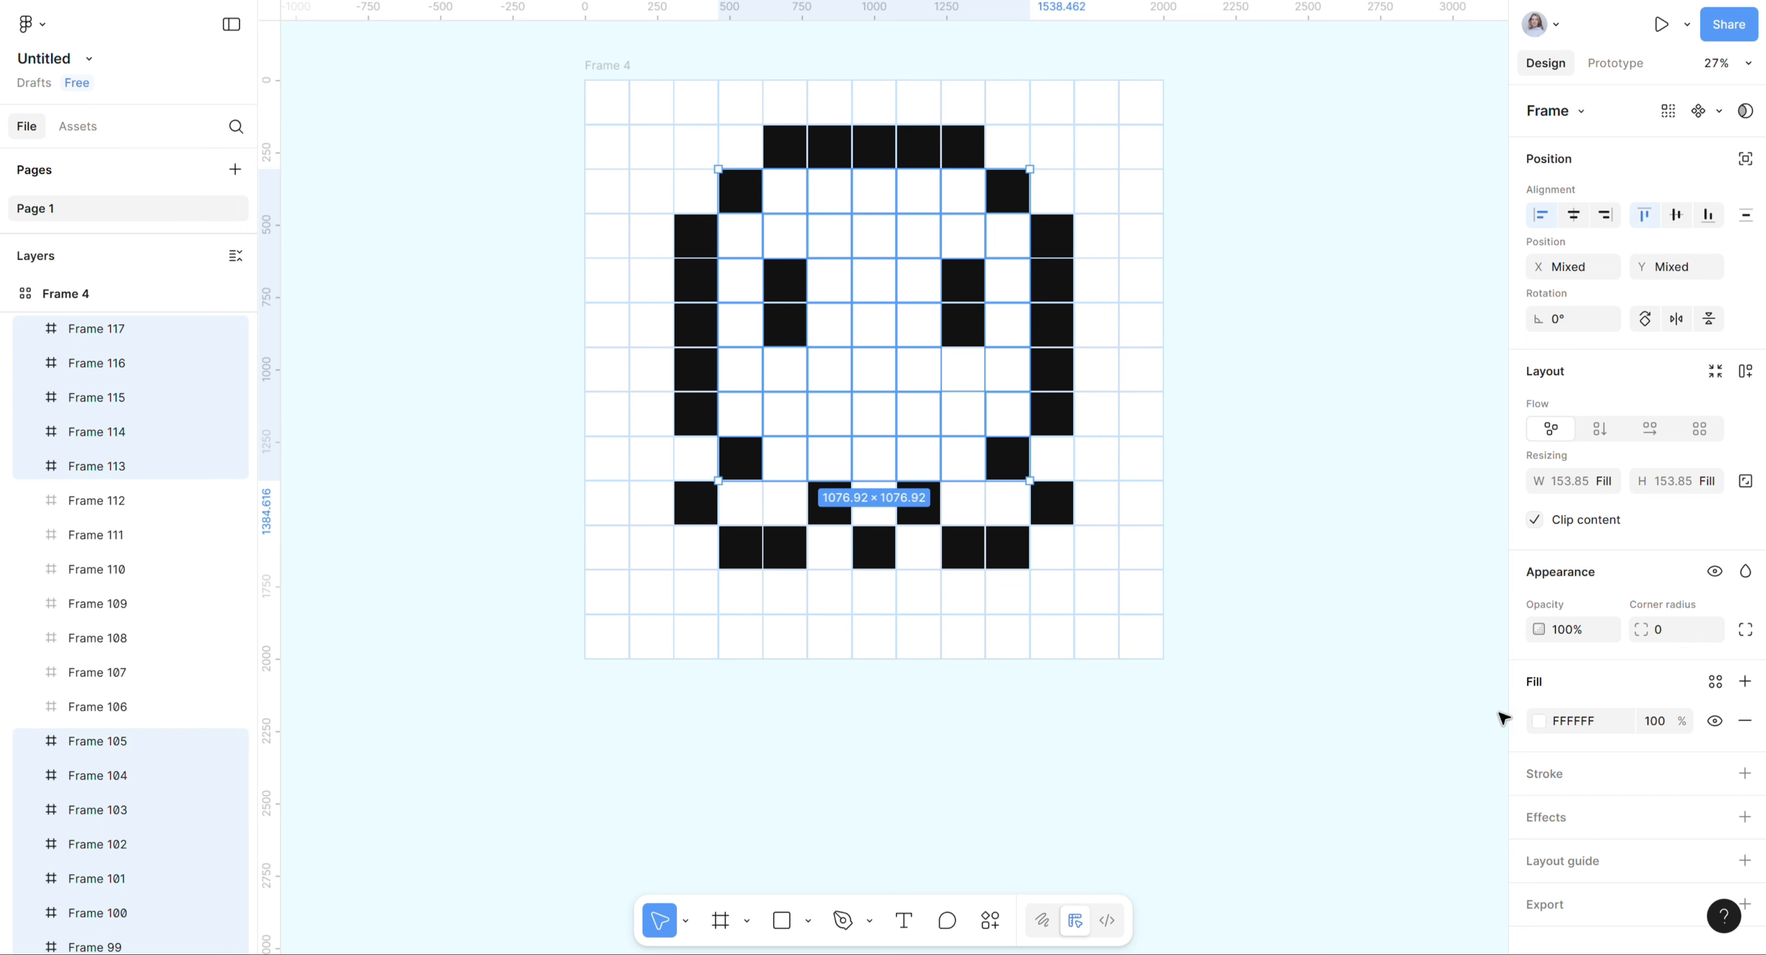
click(1538, 720)
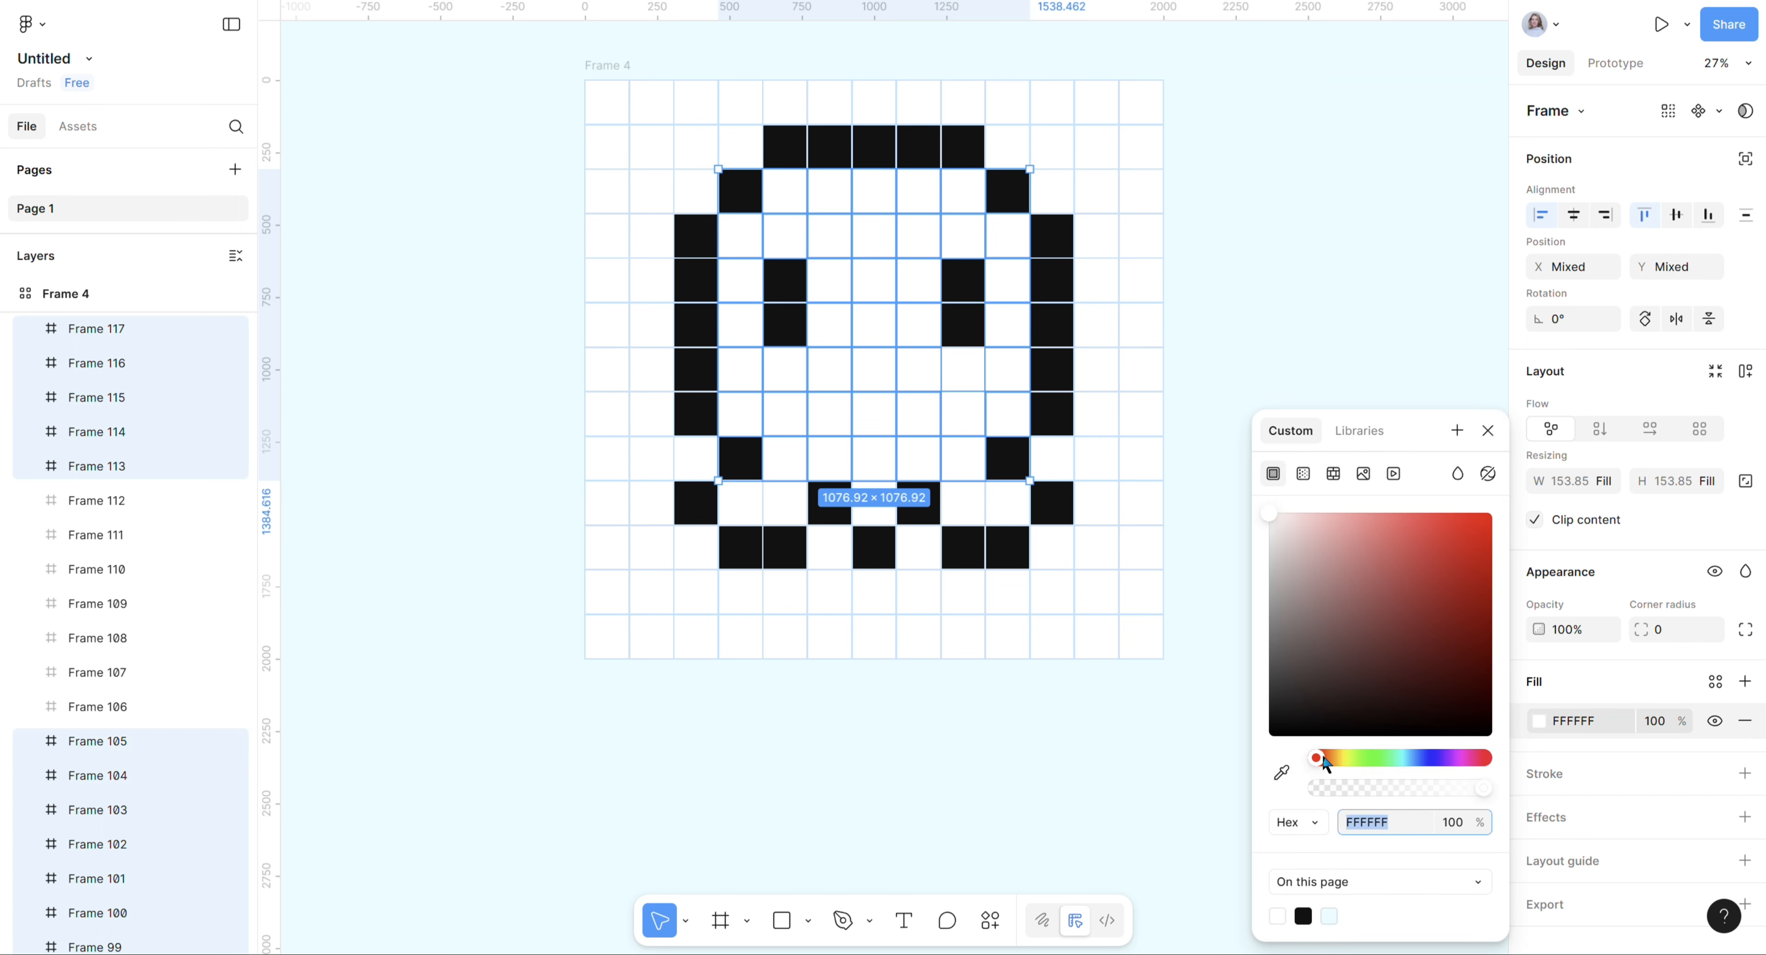
drag(1273, 511, 1355, 518)
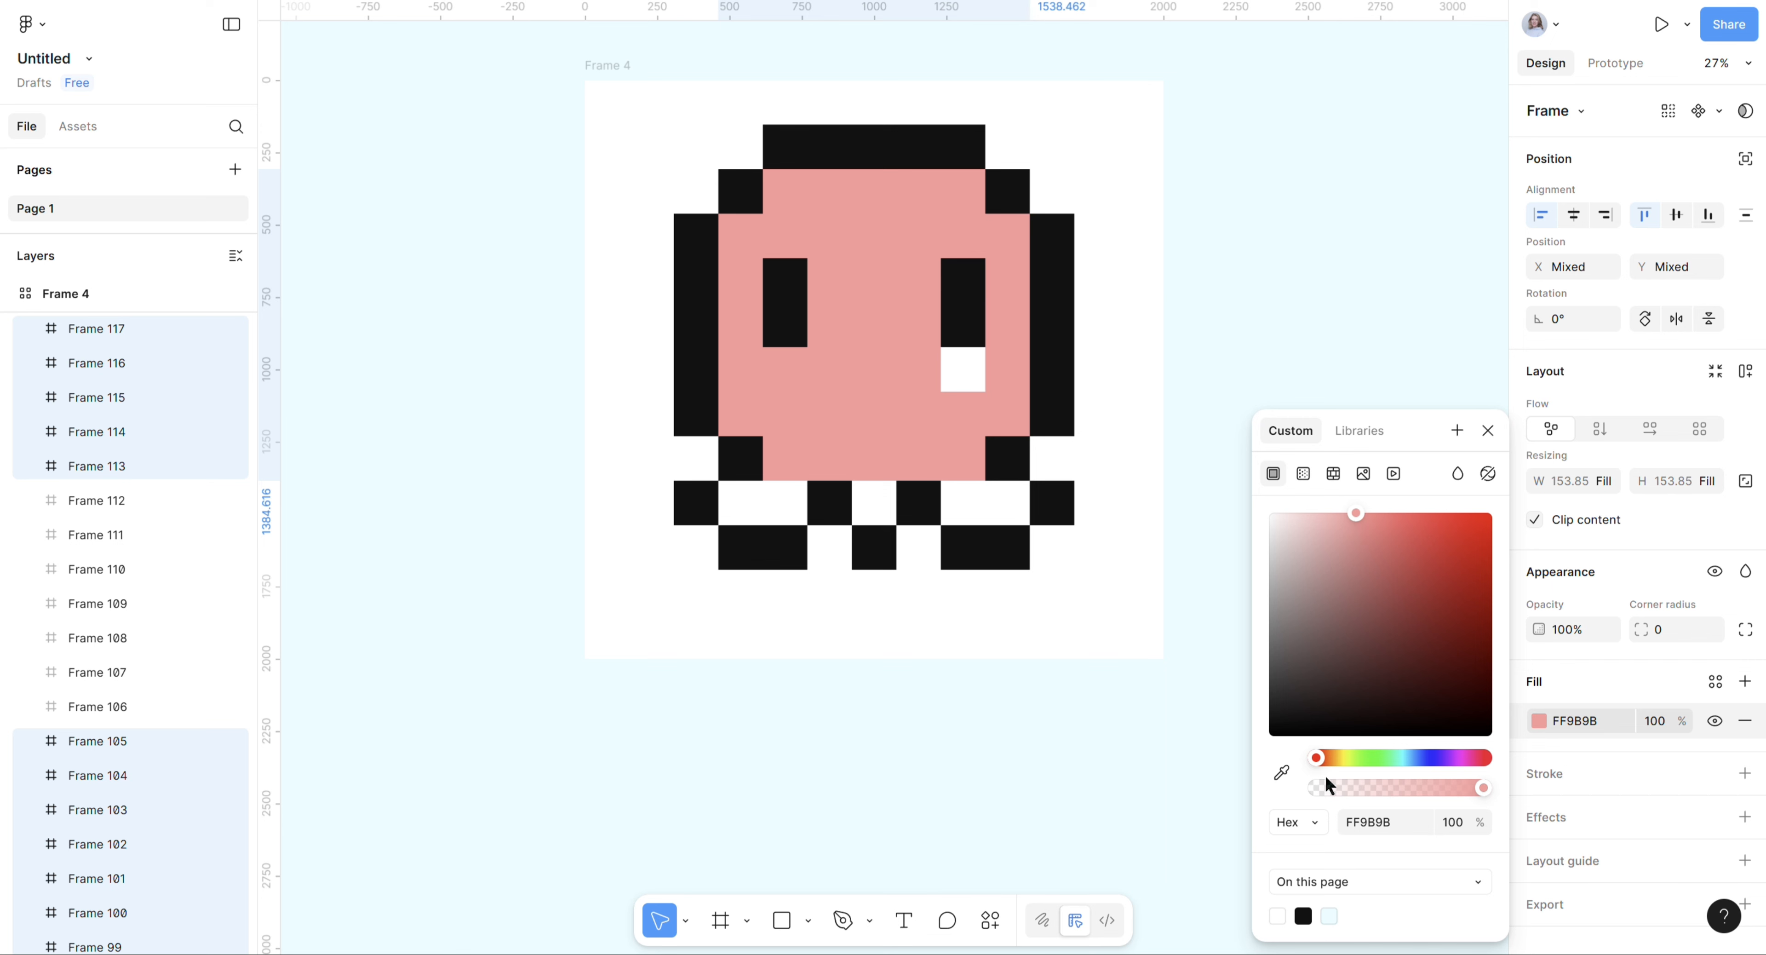
click(1342, 757)
drag(1345, 756, 1455, 745)
Fill the remaining white cell below the ghost's right eye, row seven, column nine, with the body's pinkish violet FD9BFF.
click(963, 375)
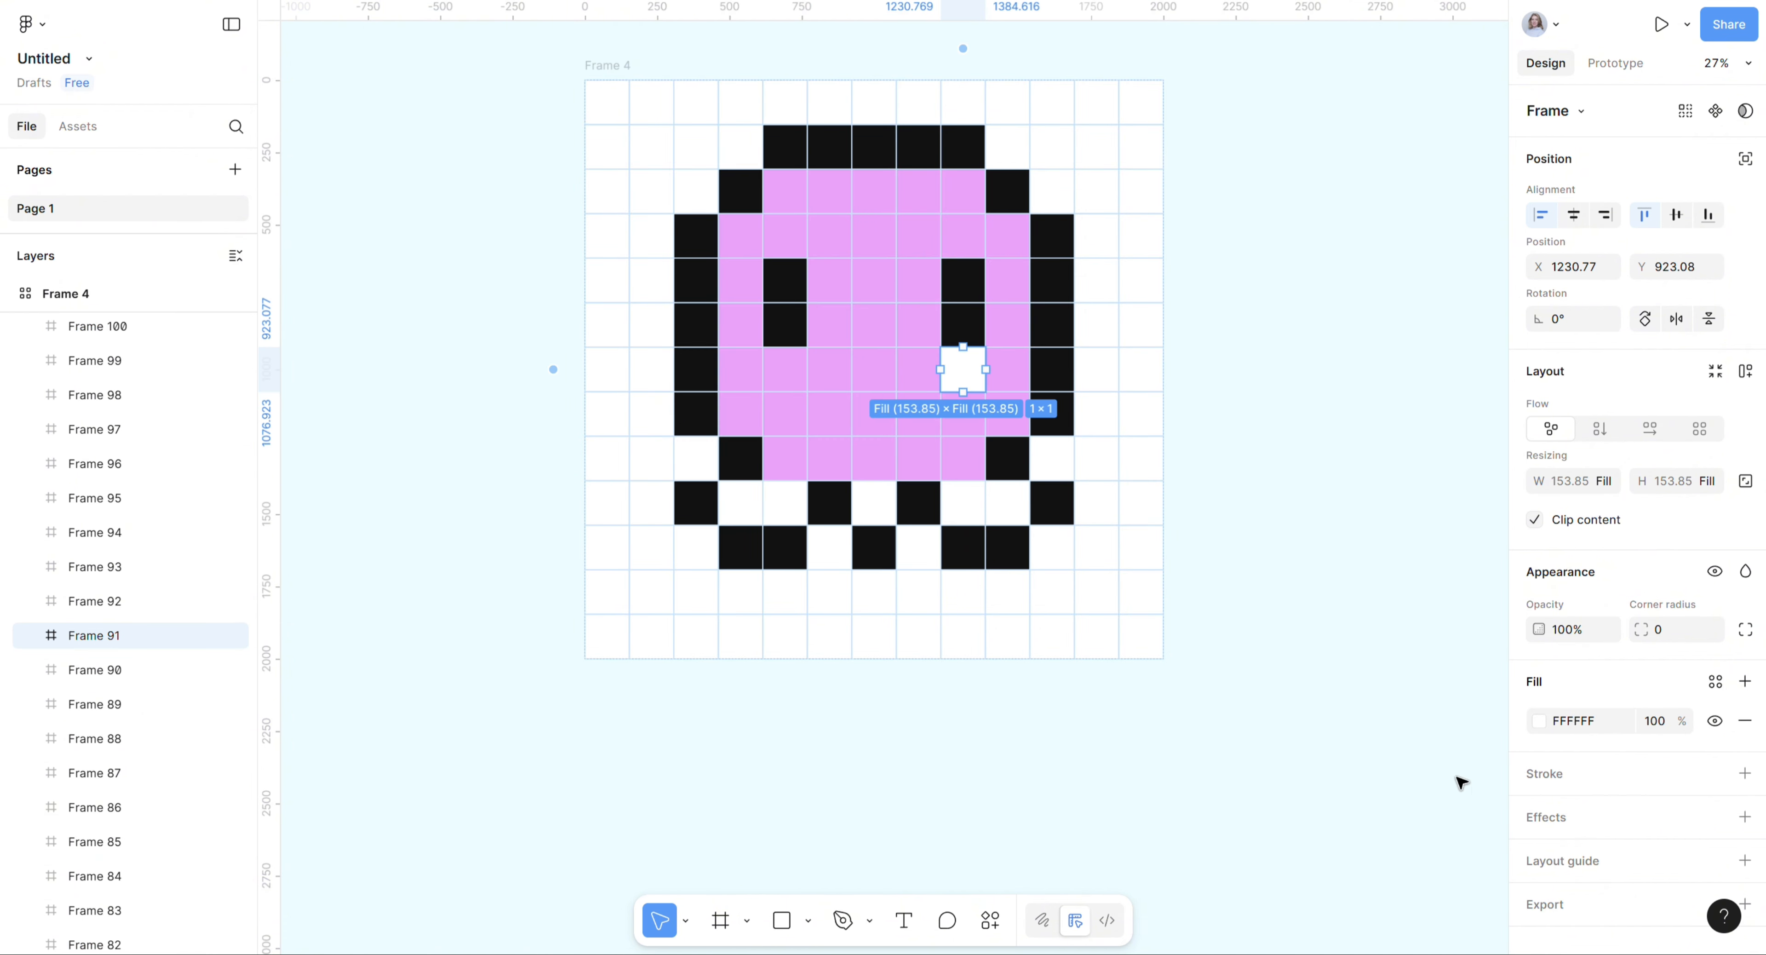
click(1538, 720)
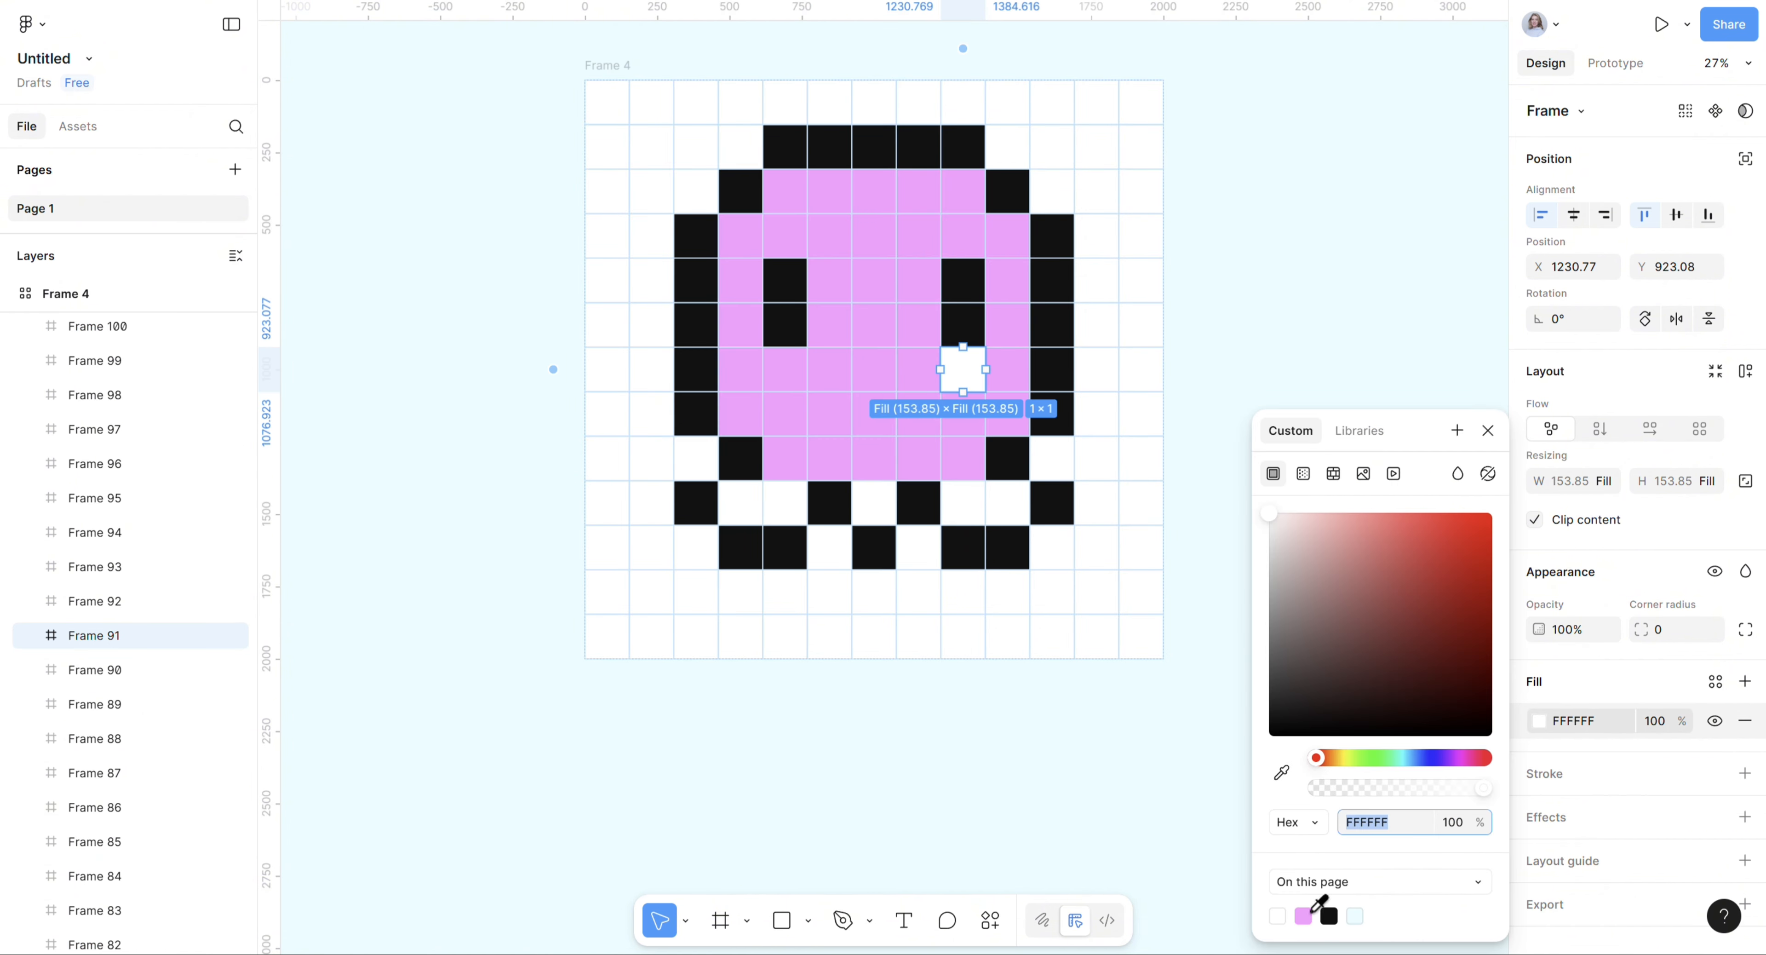
click(1302, 915)
Fill the white cells in columns four, five, seven, nine and ten of the tenth row with the body colour FD9BFF, and deselect them.
click(1007, 504)
shift+click(963, 502)
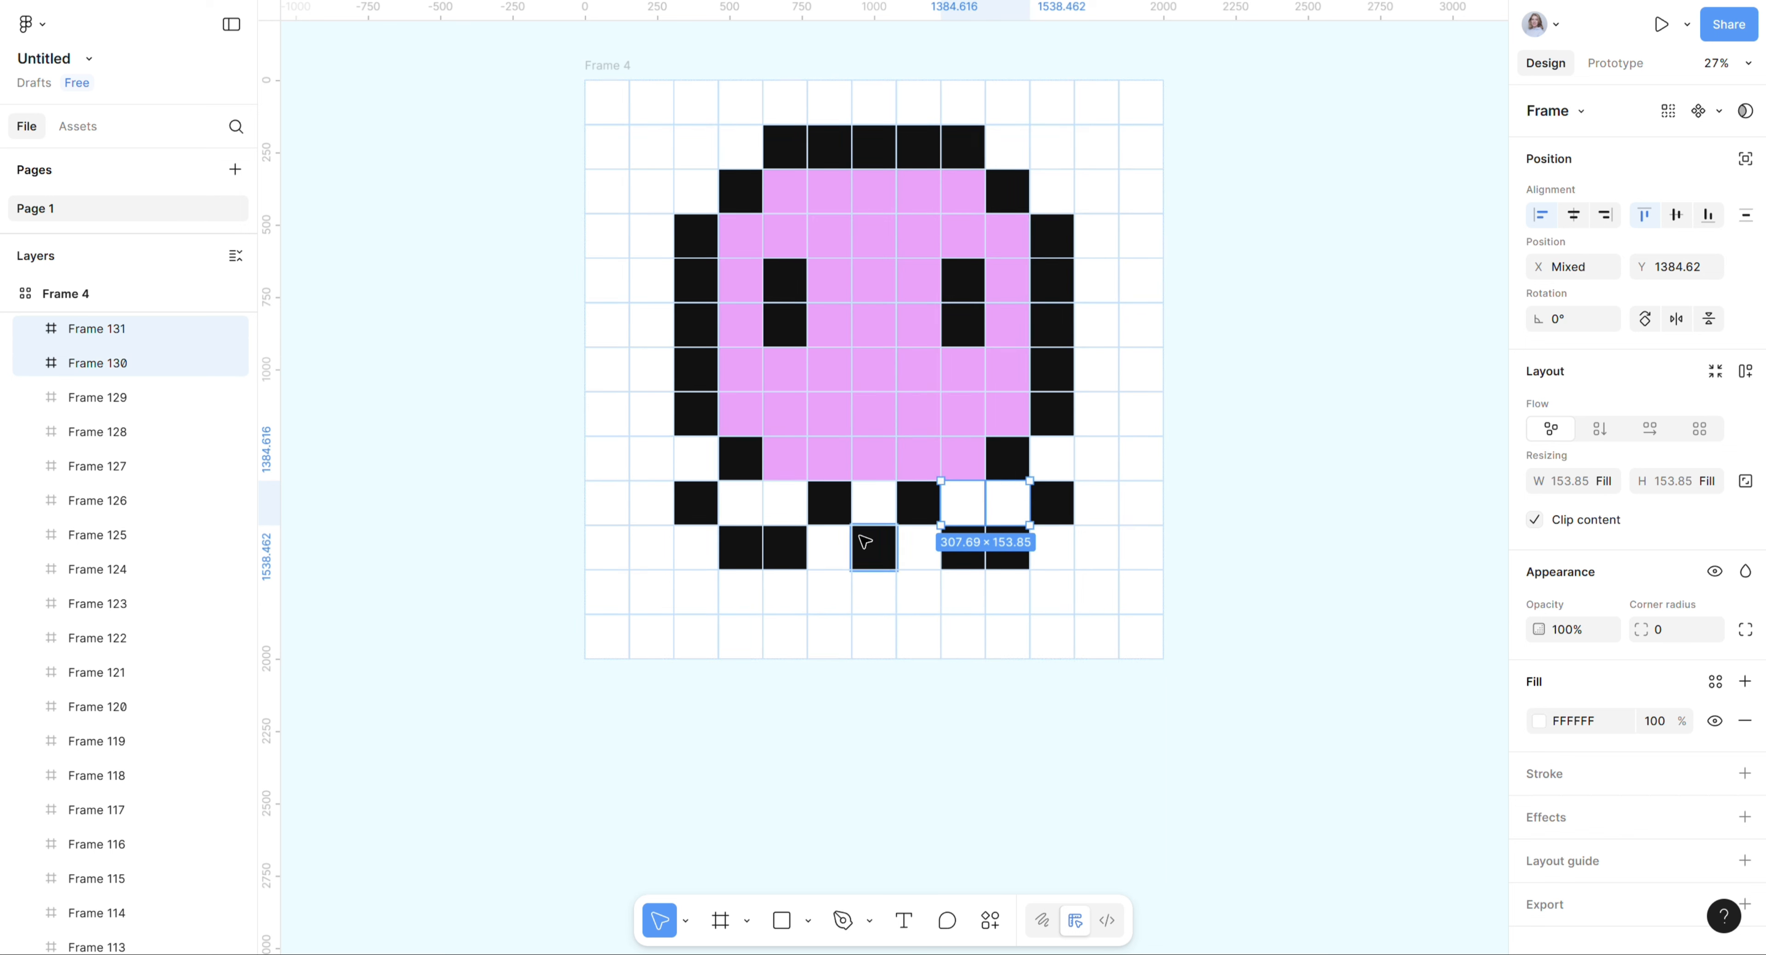
shift+click(874, 503)
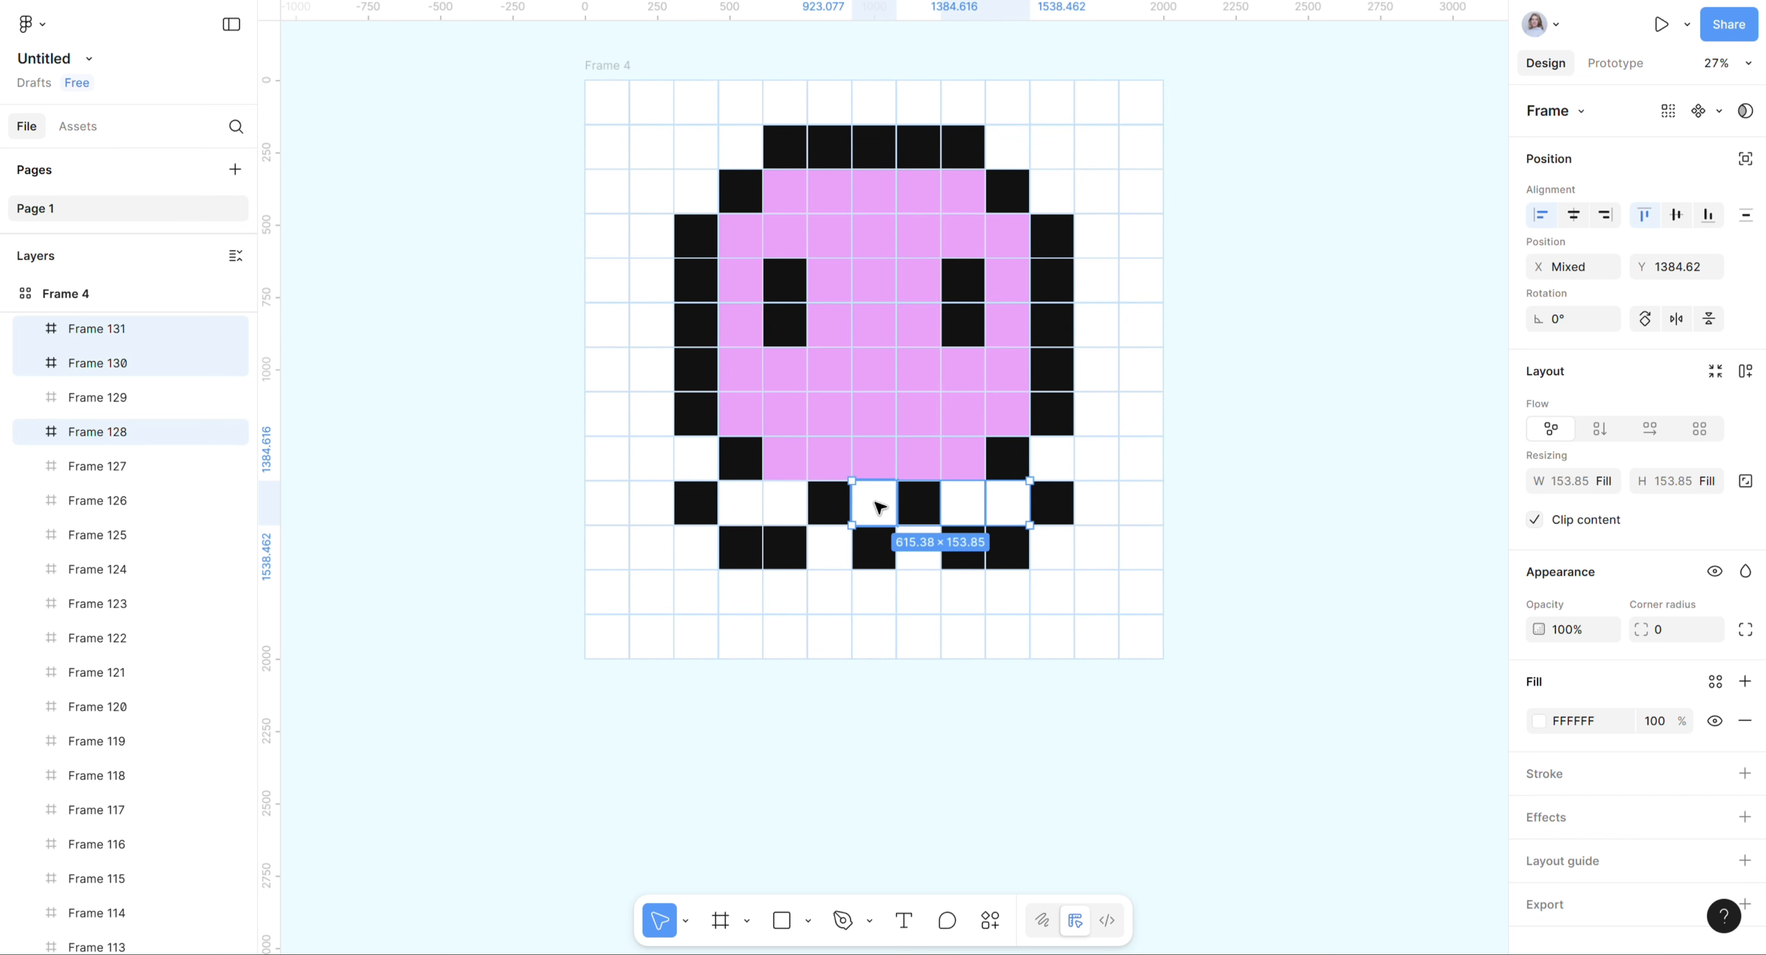
shift+click(788, 503)
shift+click(755, 504)
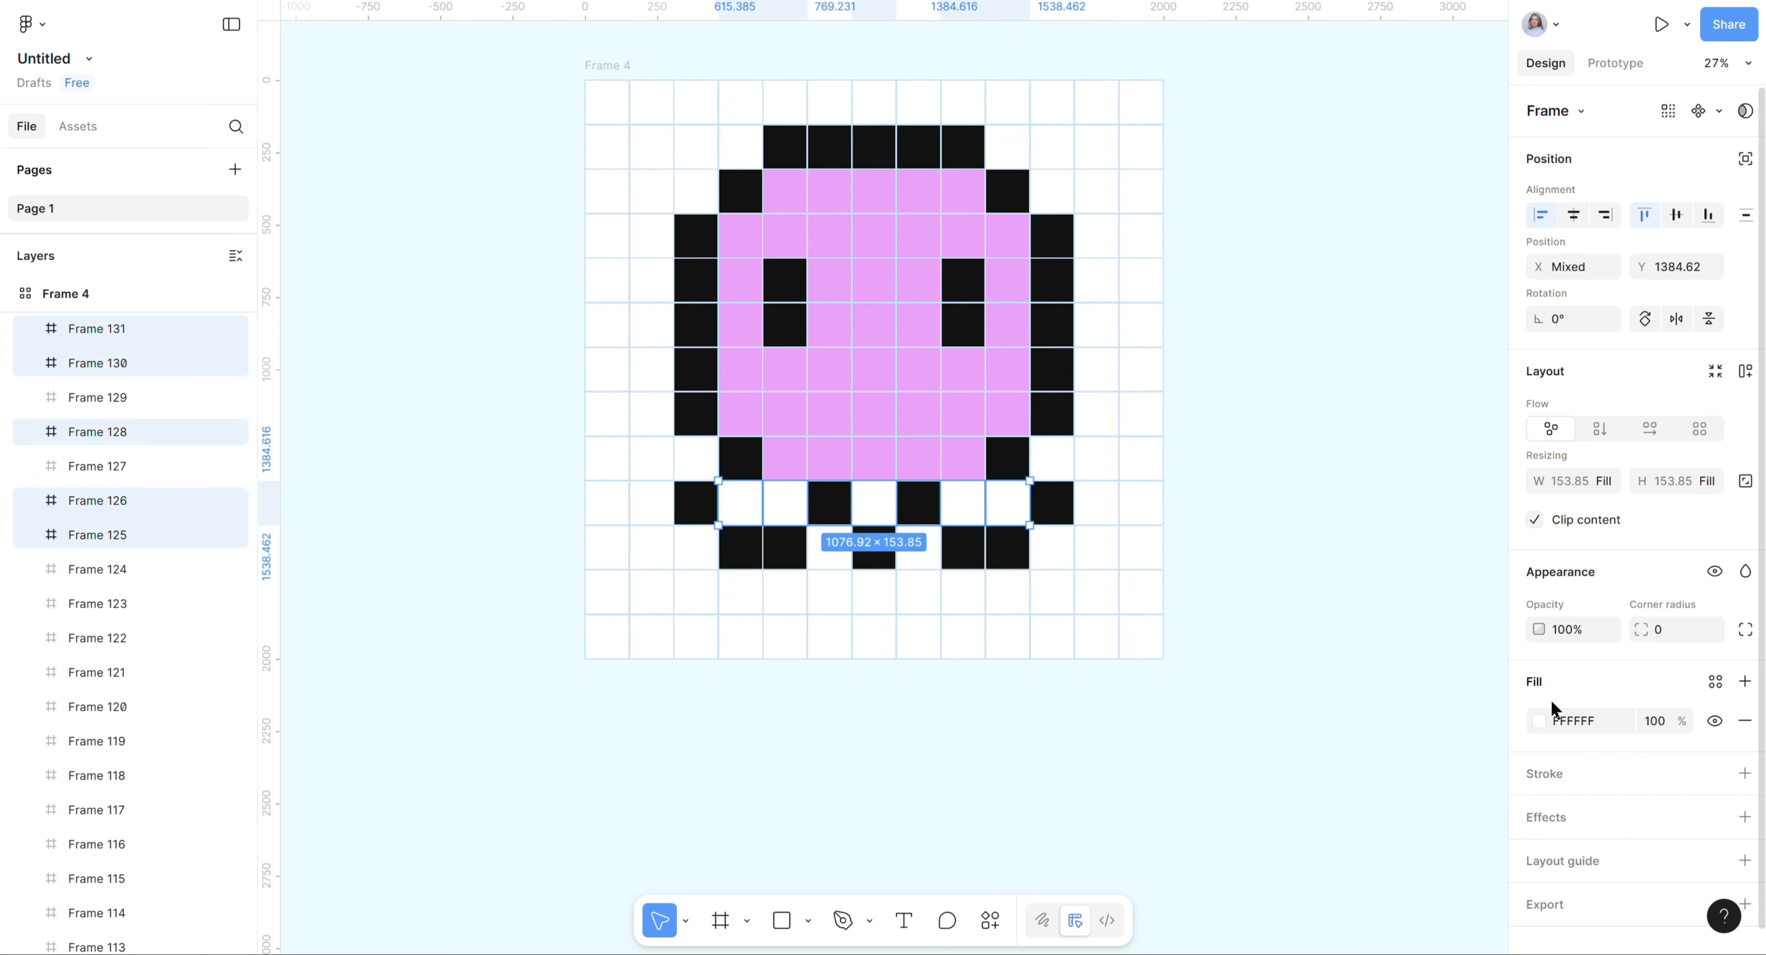
click(1543, 721)
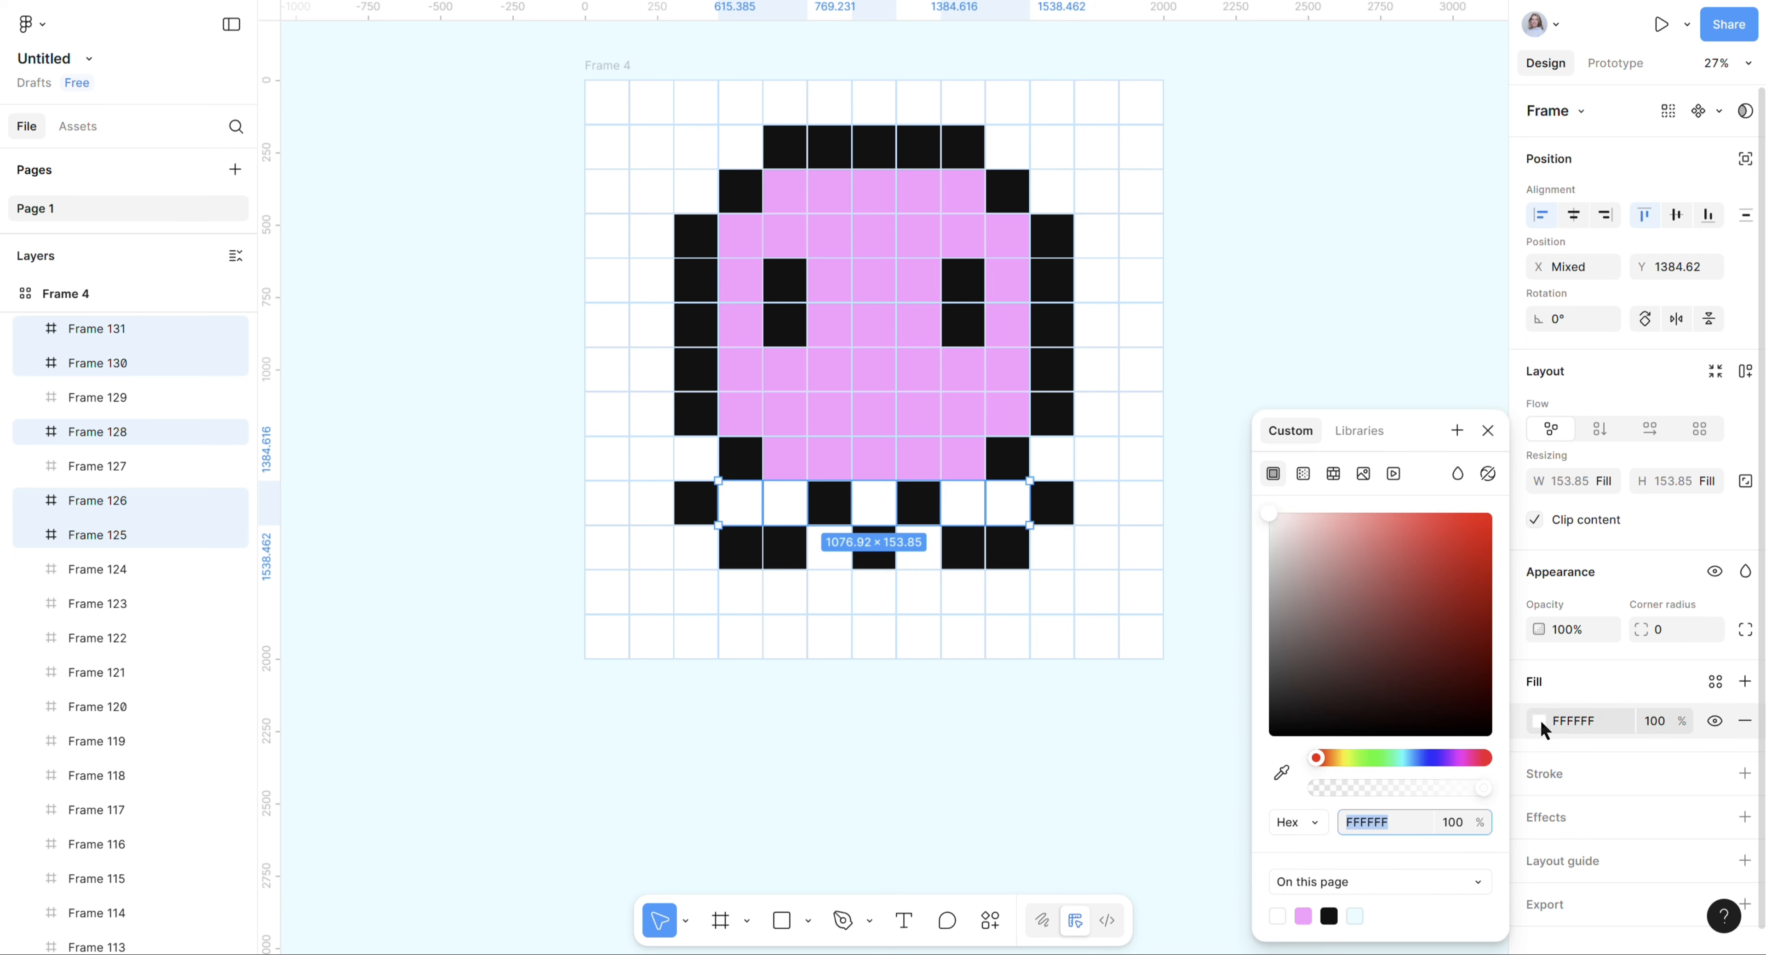
click(1303, 916)
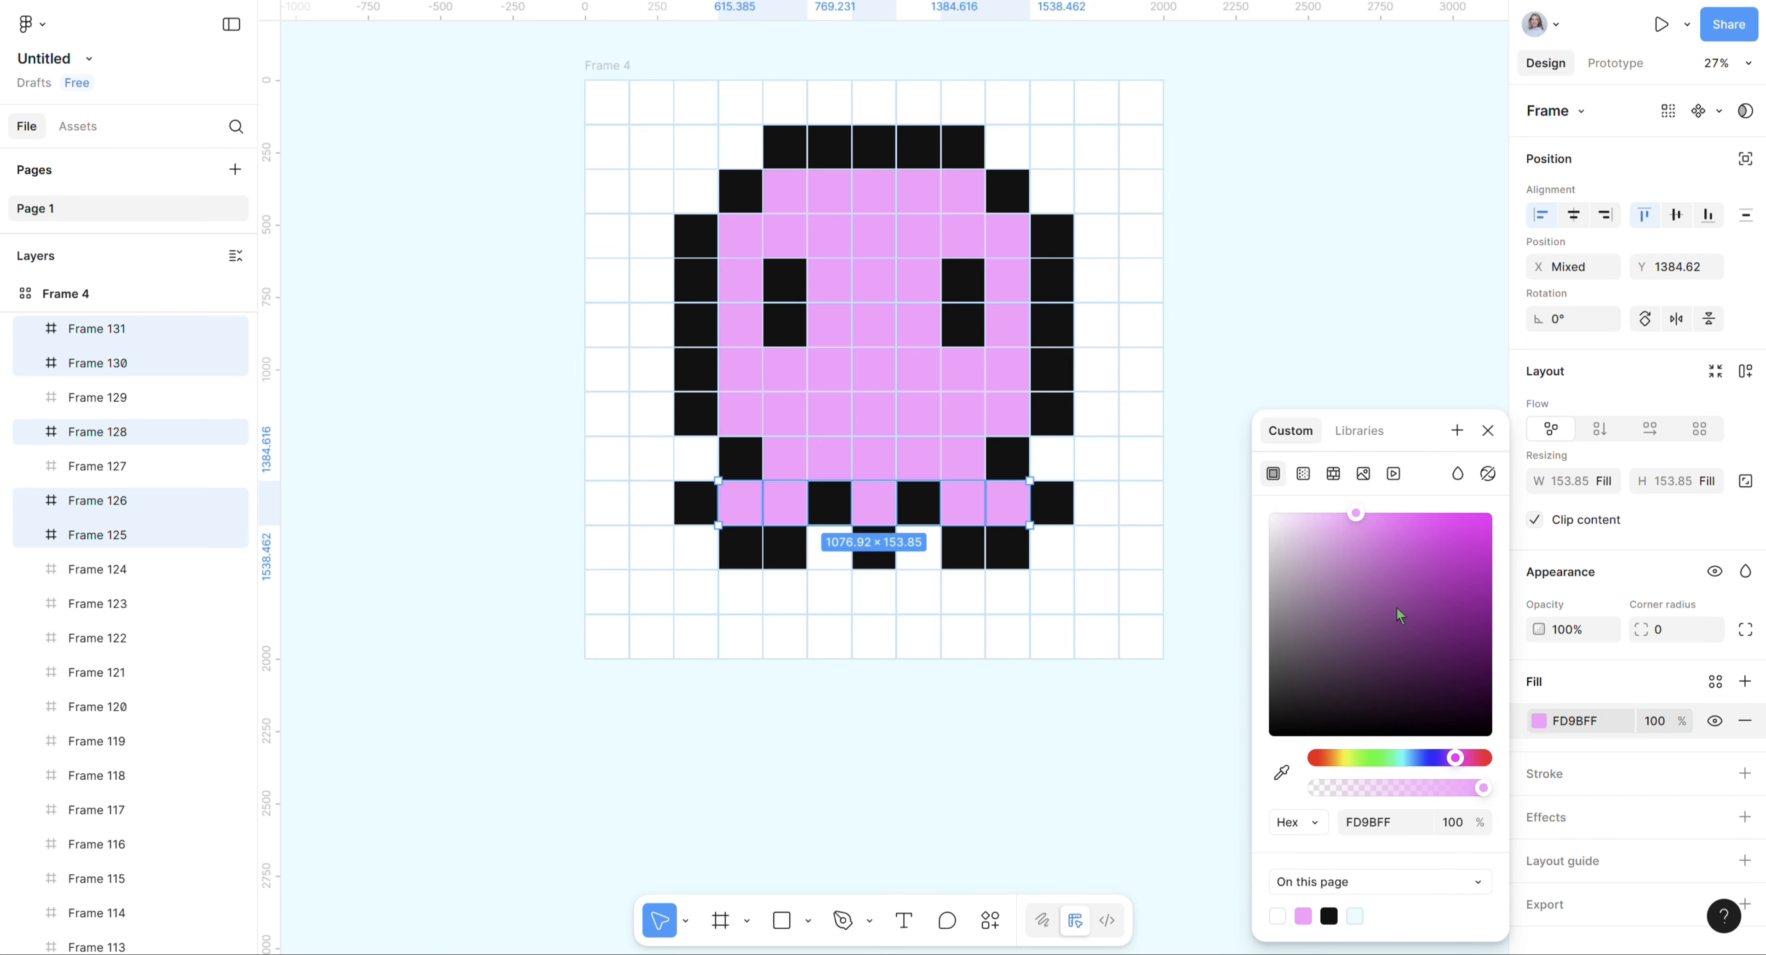
click(1489, 431)
scroll(1404, 556, up, 2)
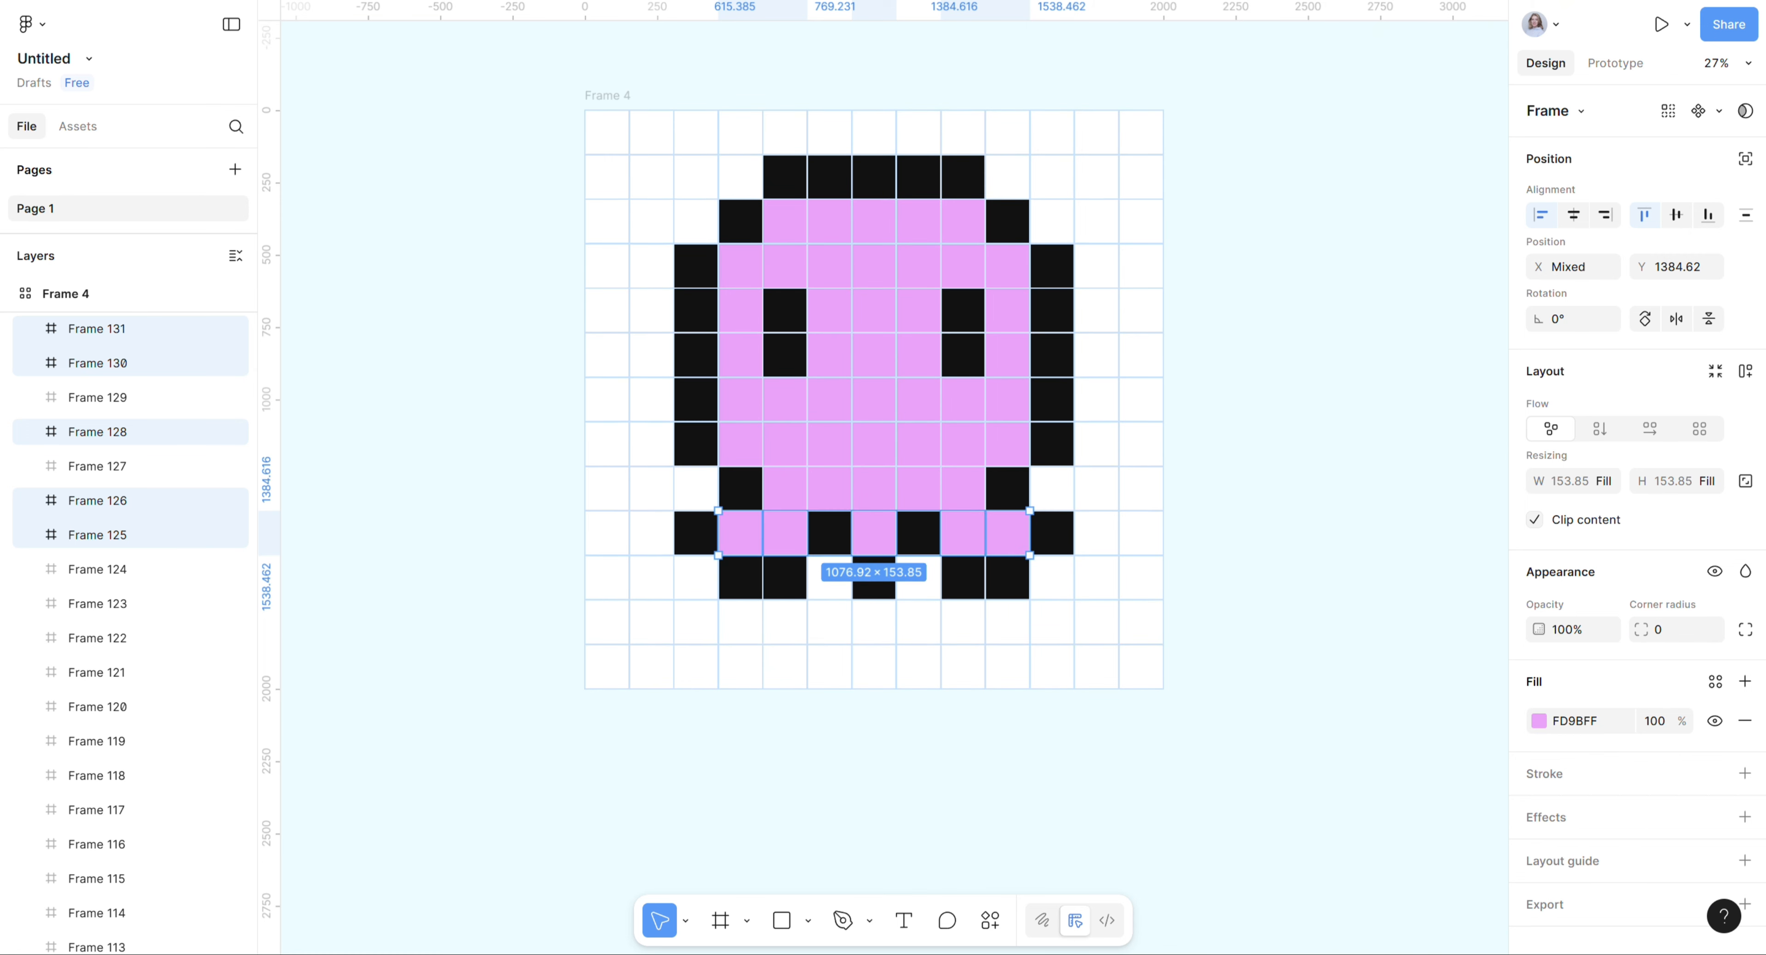
click(743, 81)
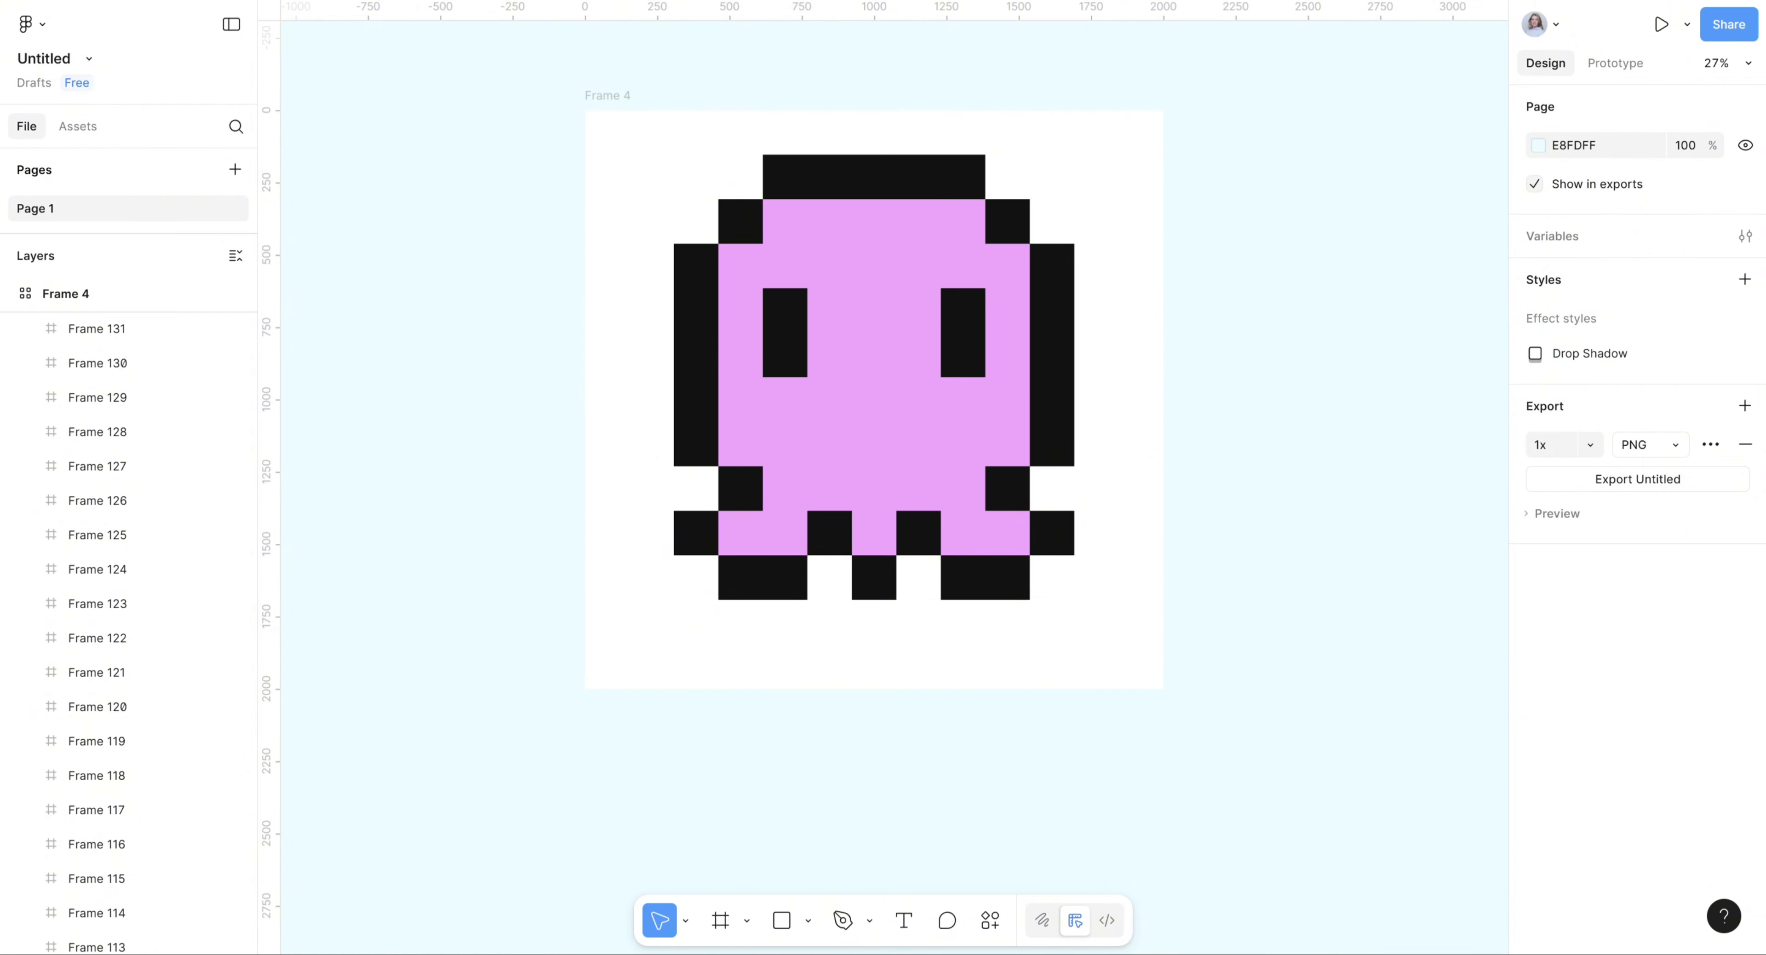